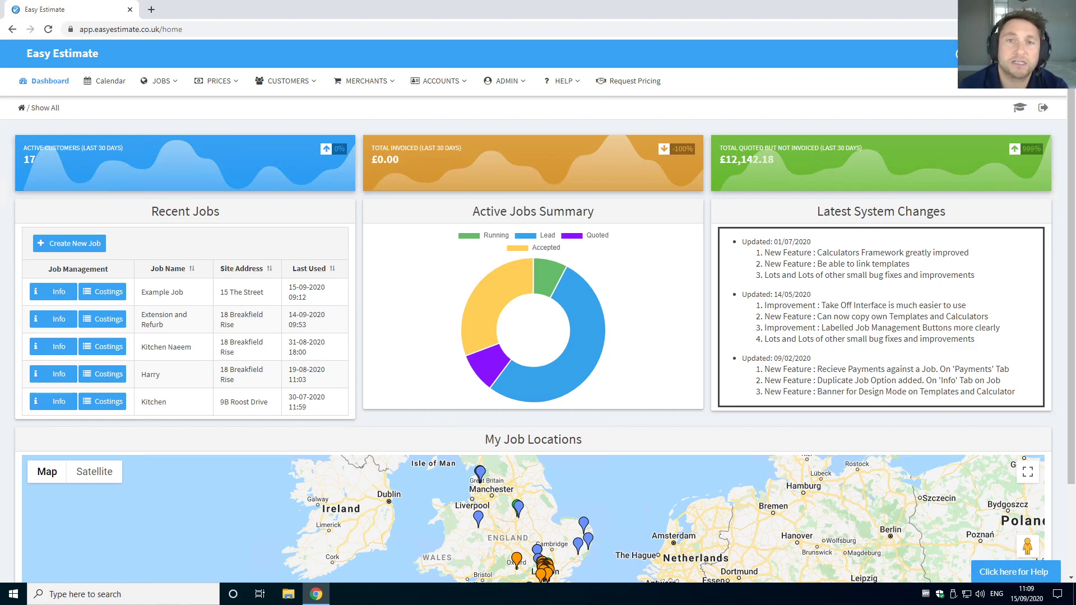
Open the job templates list and filter it to show All Templates
left_click(507, 81)
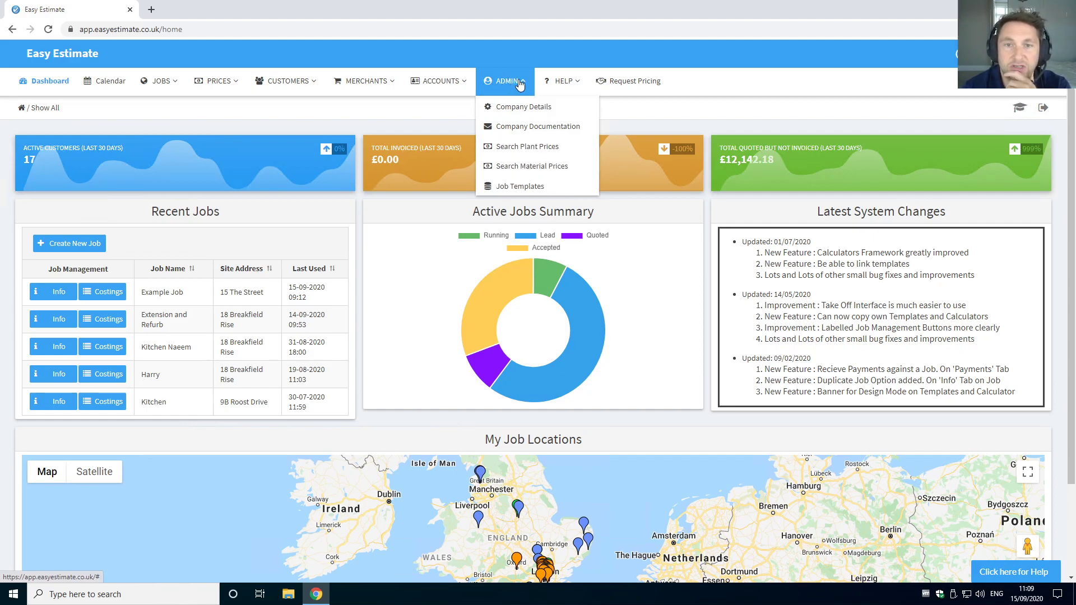
left_click(534, 186)
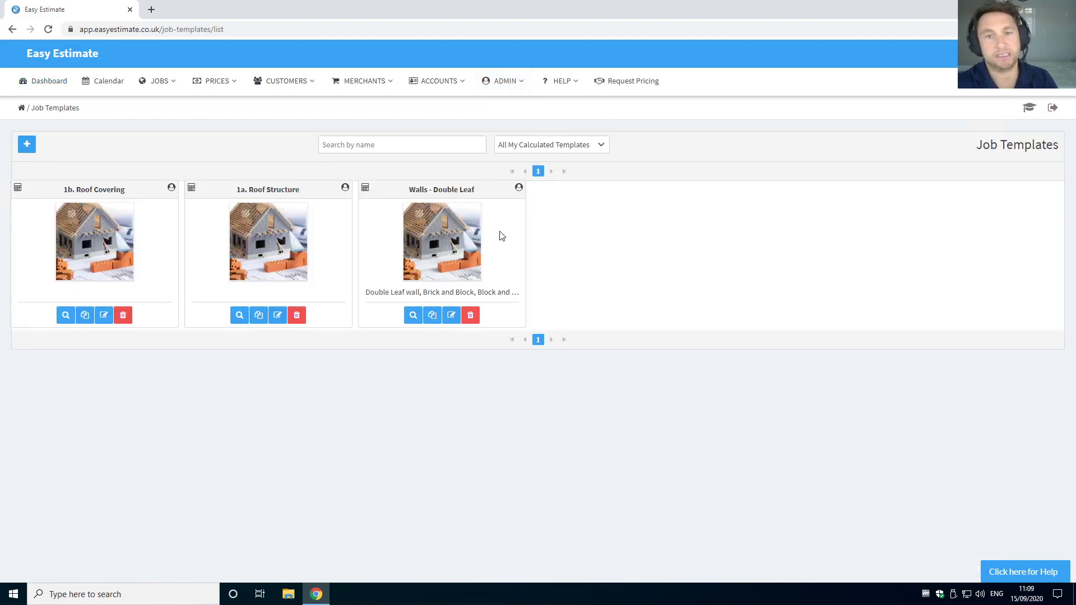
left_click(547, 145)
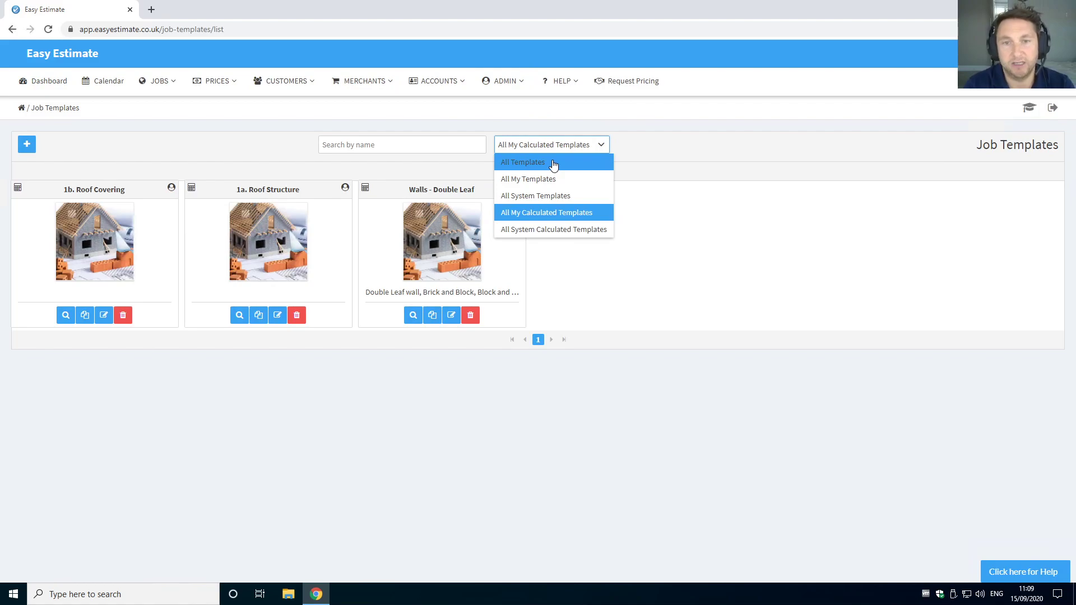
left_click(553, 161)
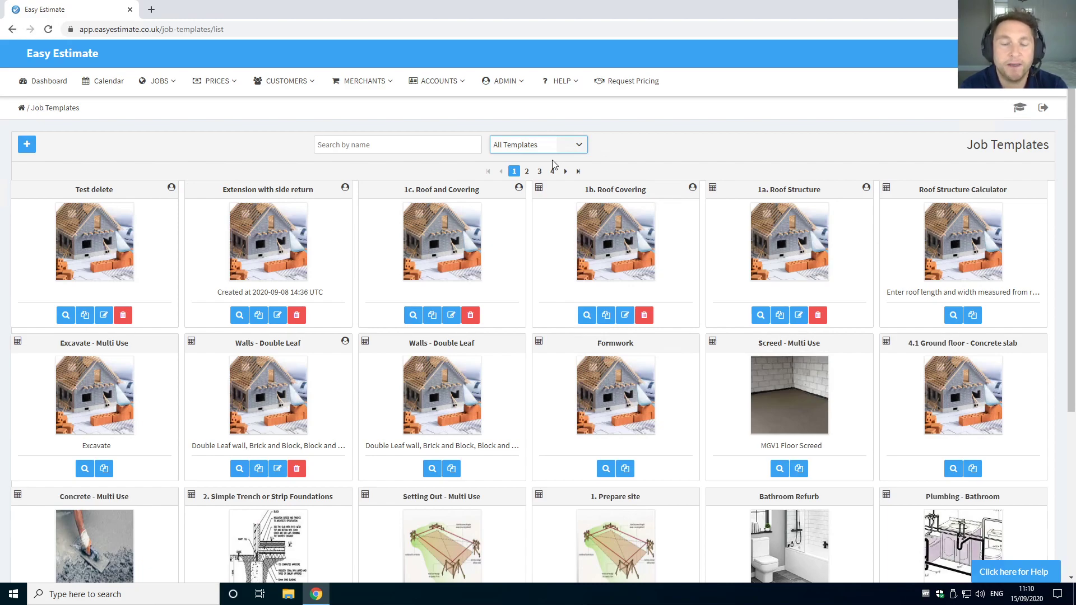
View only All My Templates in the template list, and return the filter to All Templates
left_click(557, 149)
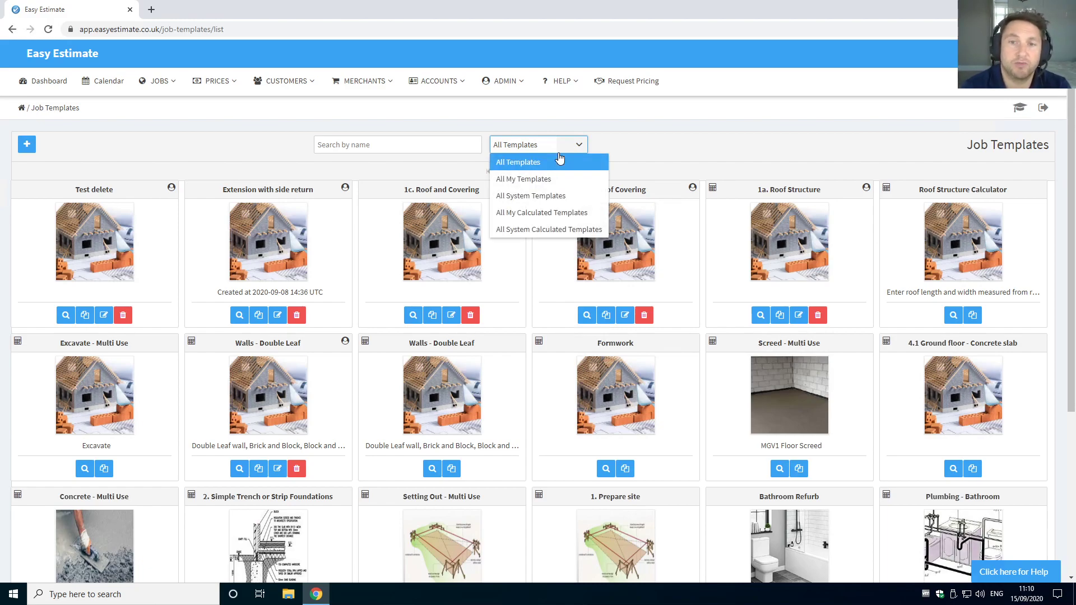
left_click(556, 180)
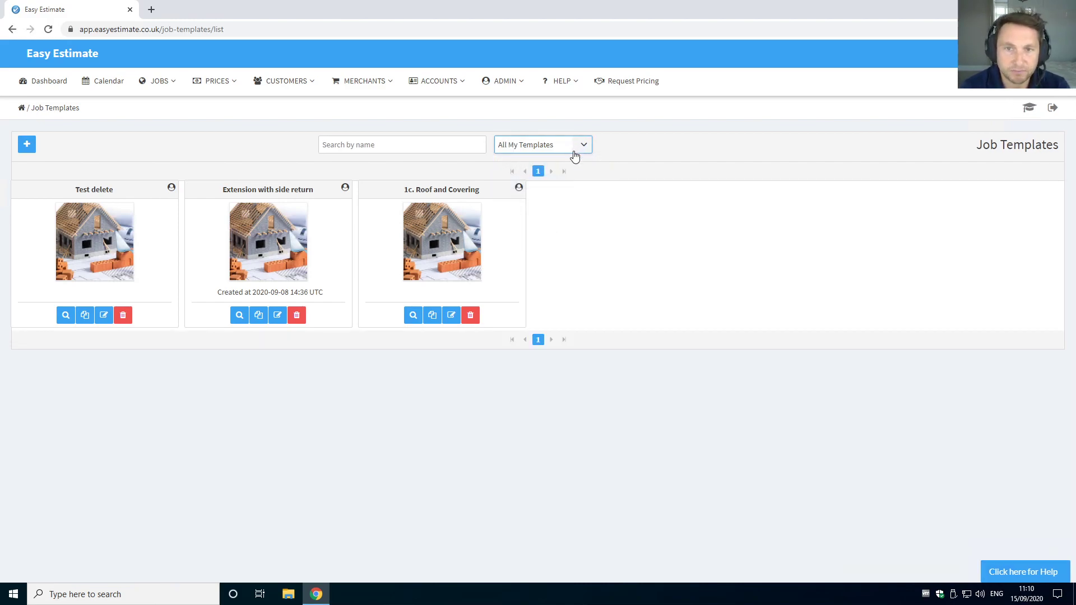
left_click(574, 148)
left_click(563, 164)
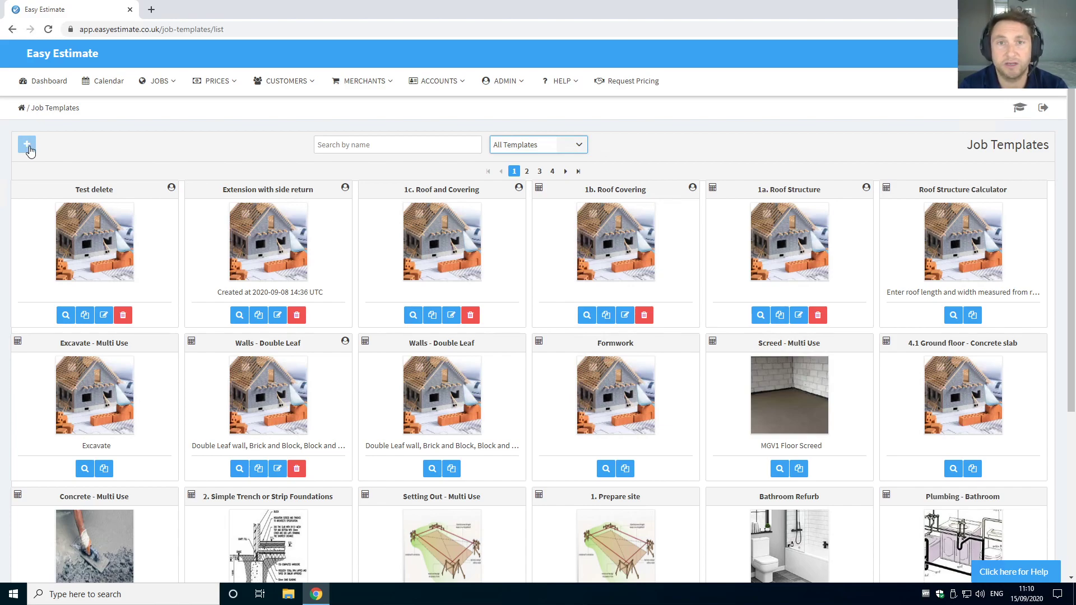
Create a job template named Example and open it for design
left_click(29, 147)
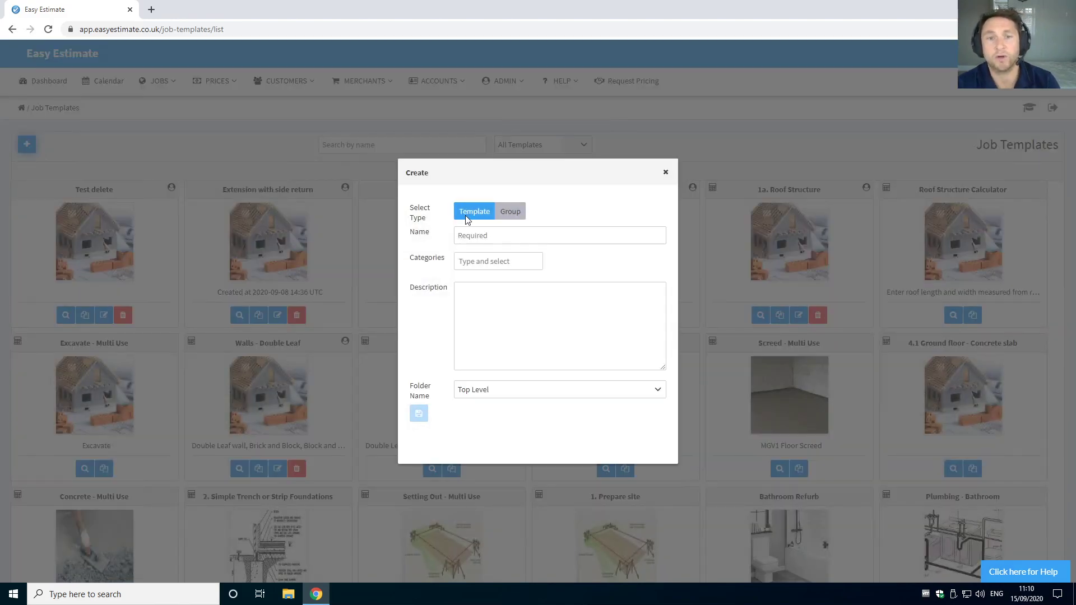
left_click(493, 235)
type("Example")
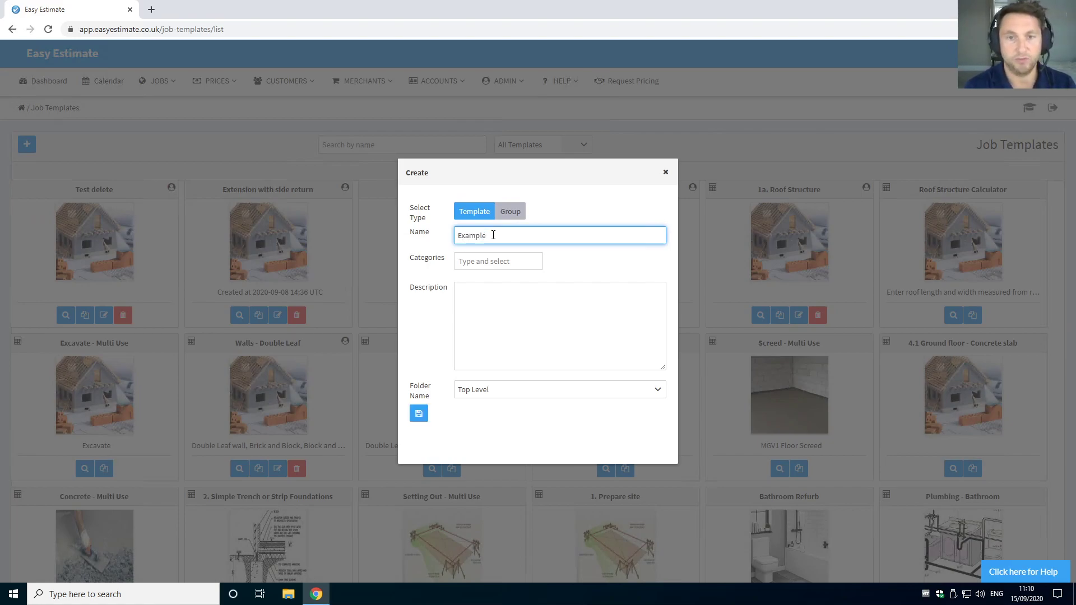
left_click(490, 314)
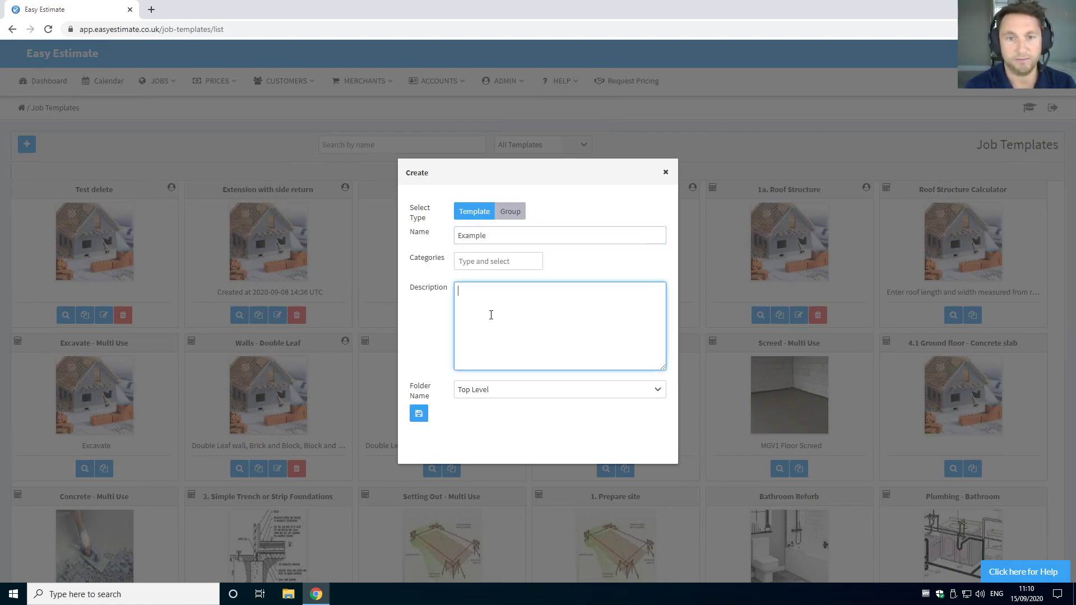
left_click(421, 414)
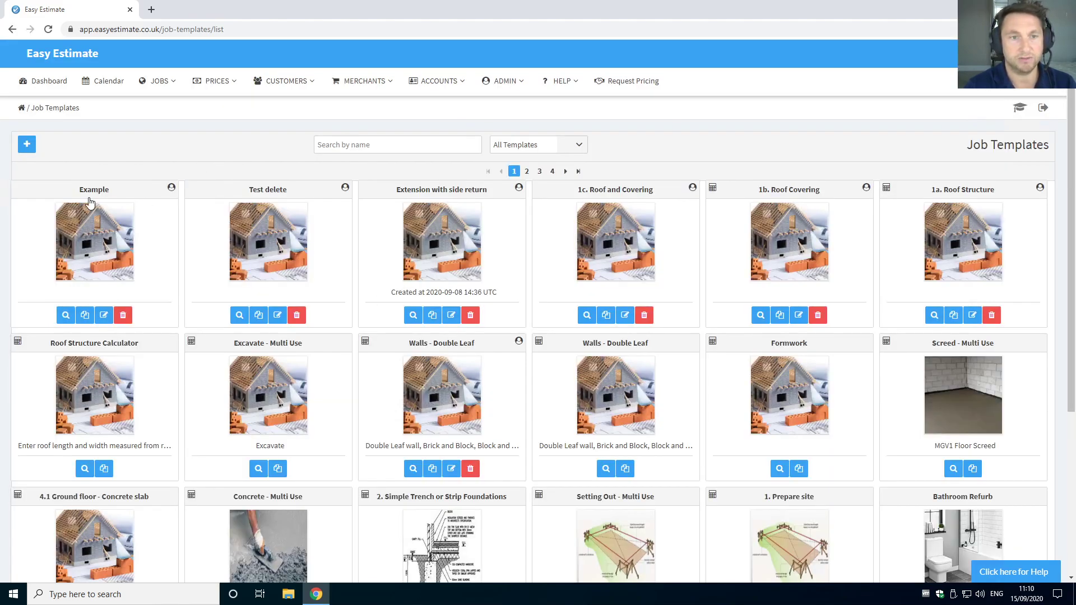
double_click(83, 189)
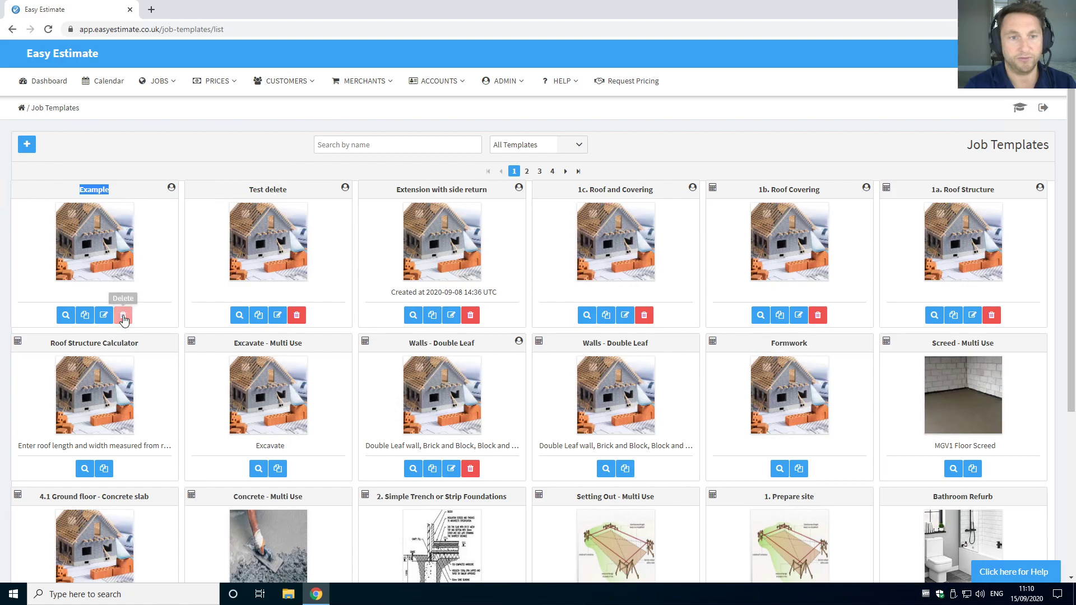
left_click(67, 318)
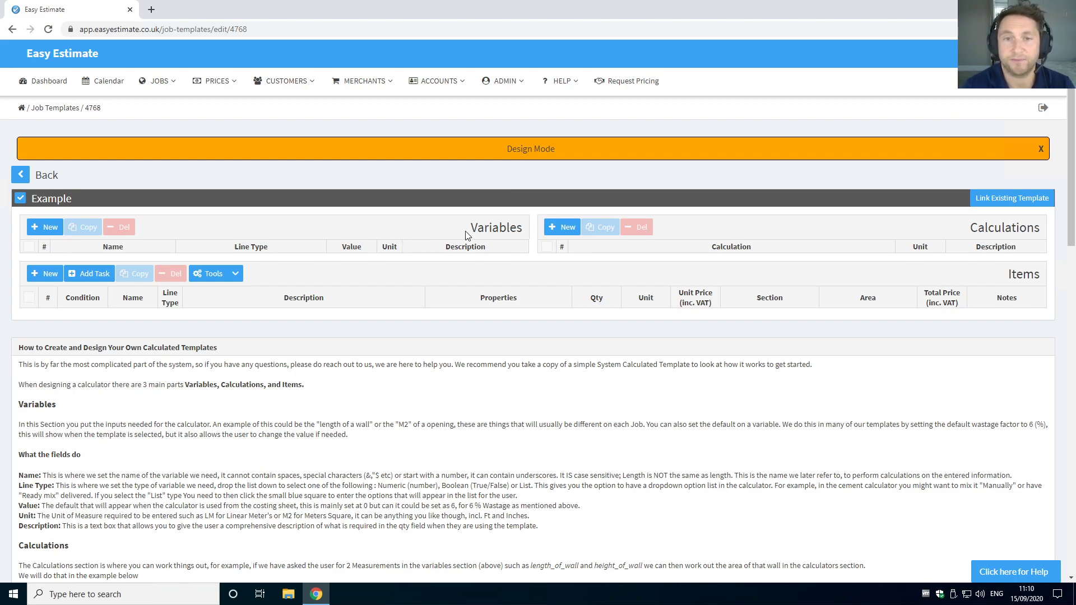
left_click_drag(458, 228, 514, 226)
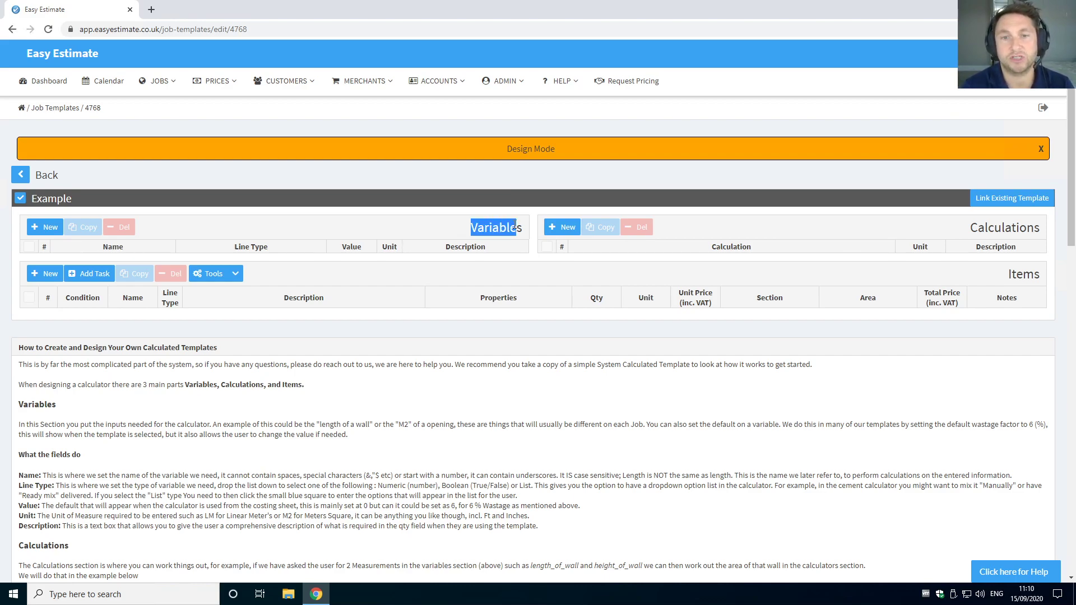
left_click_drag(970, 230, 1037, 228)
left_click_drag(1009, 275, 1044, 286)
left_click_drag(466, 230, 522, 233)
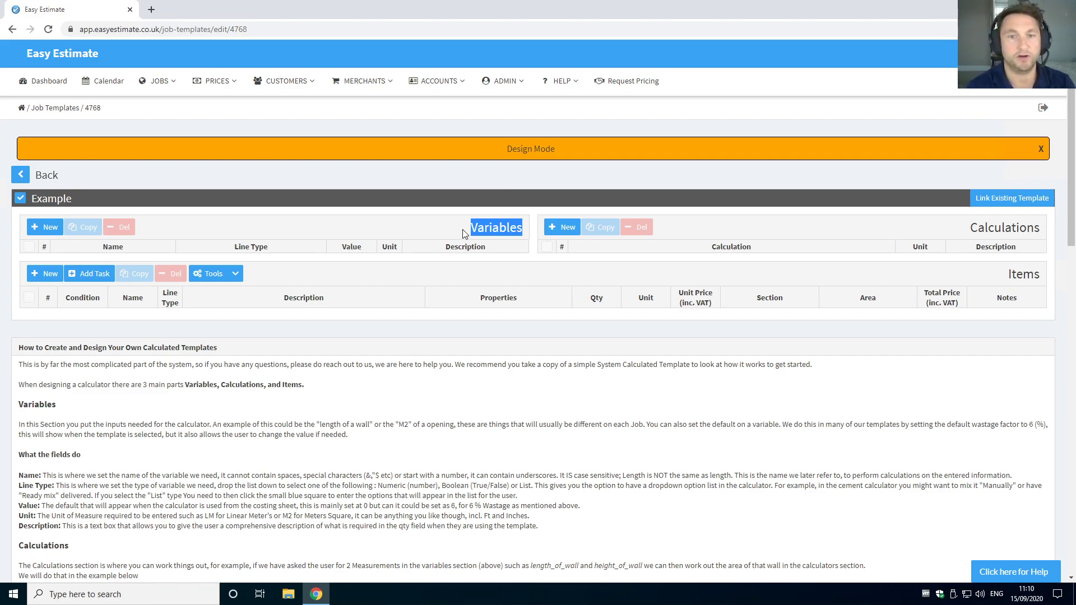
Add two variable rows to the Example template and define the first as length with unit LM
left_click(51, 229)
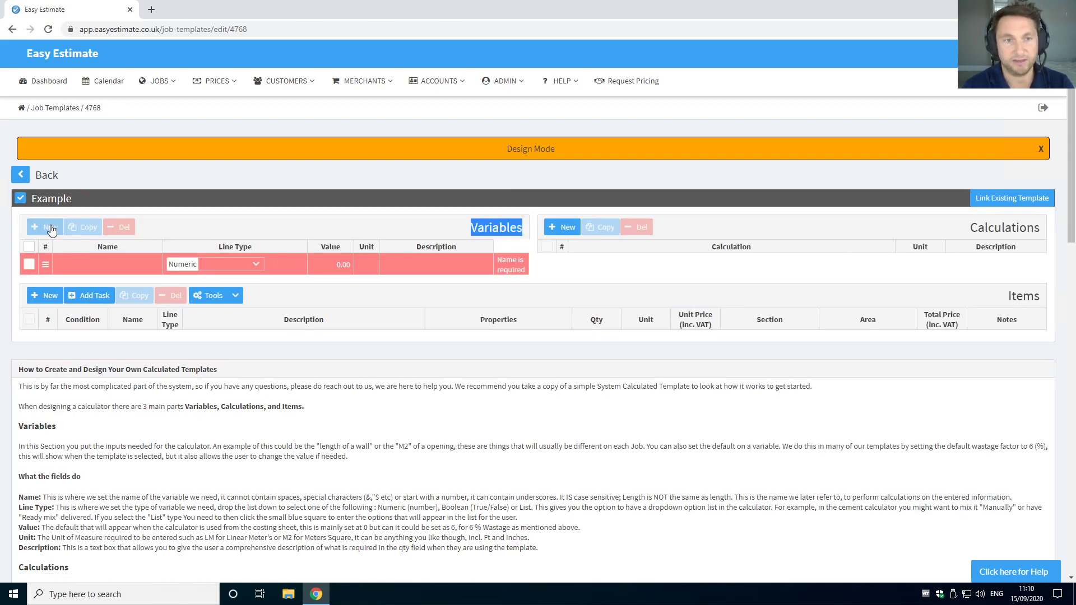
left_click(50, 229)
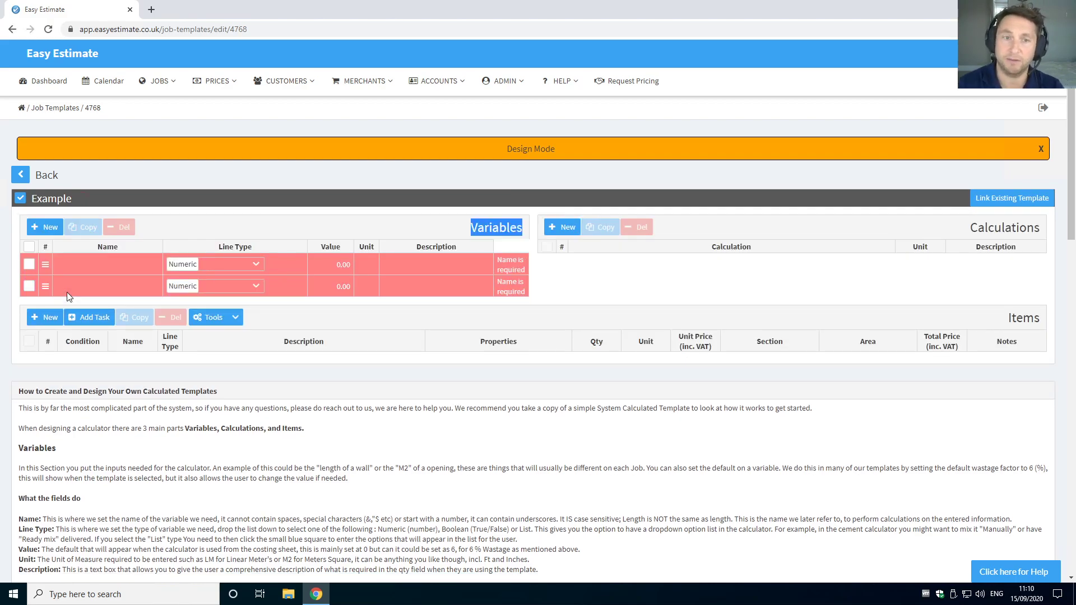
left_click(131, 267)
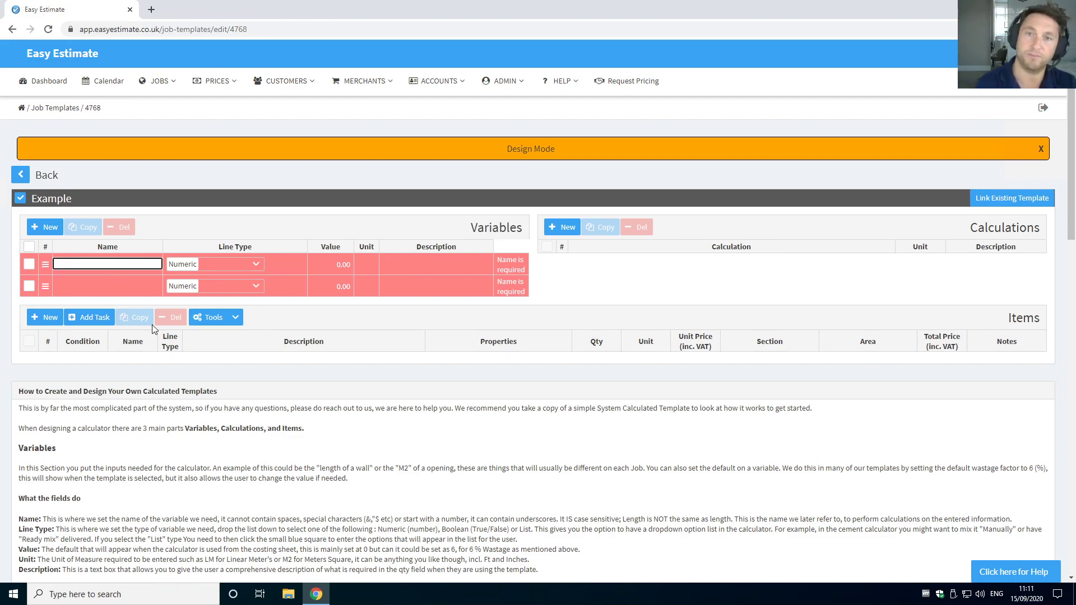
type("length")
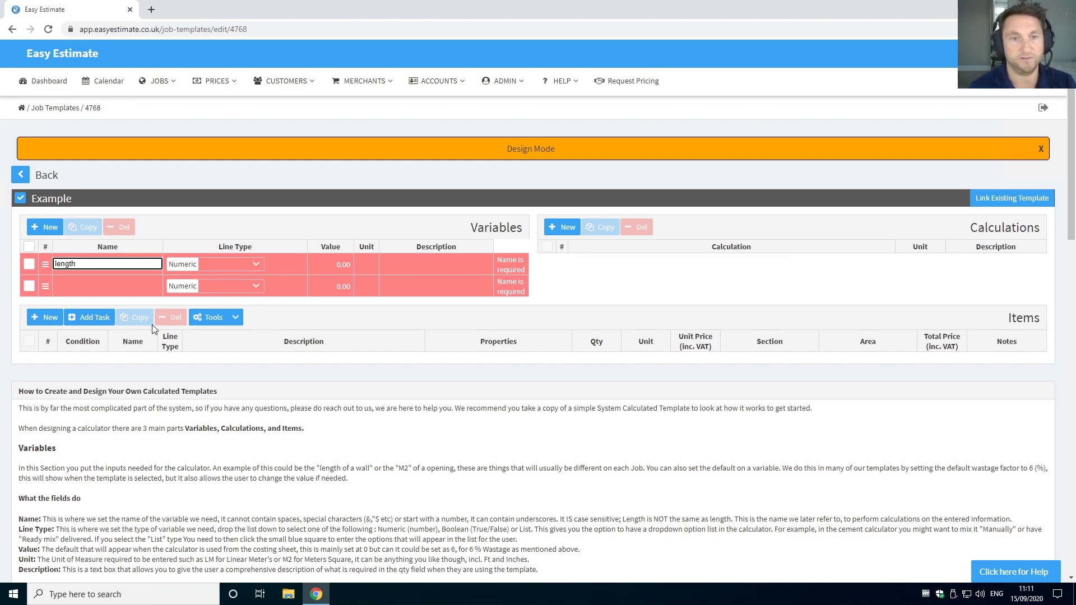
left_click(374, 265)
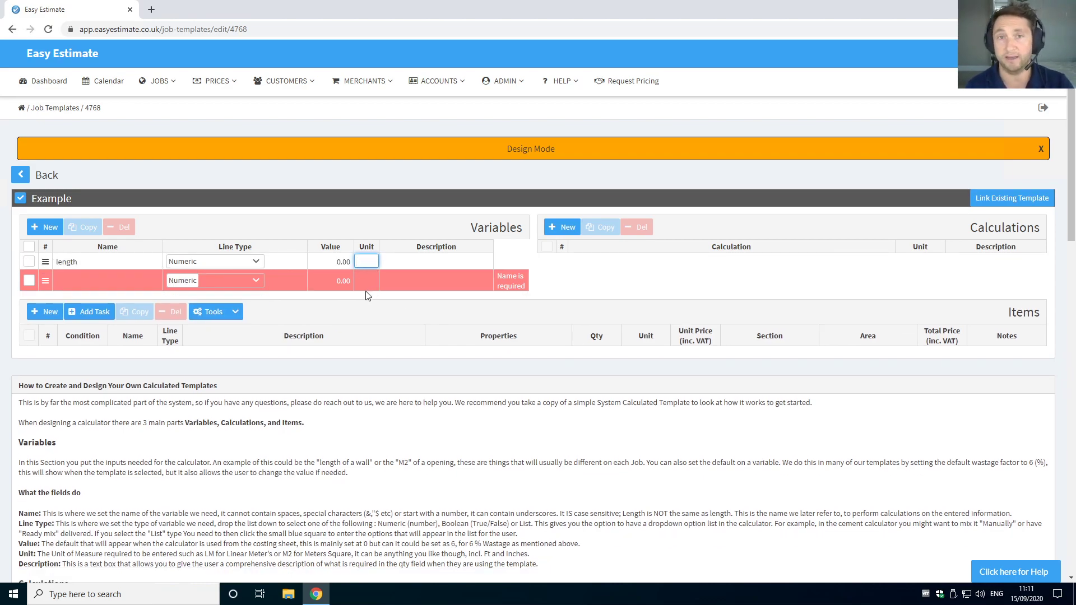
type("LM")
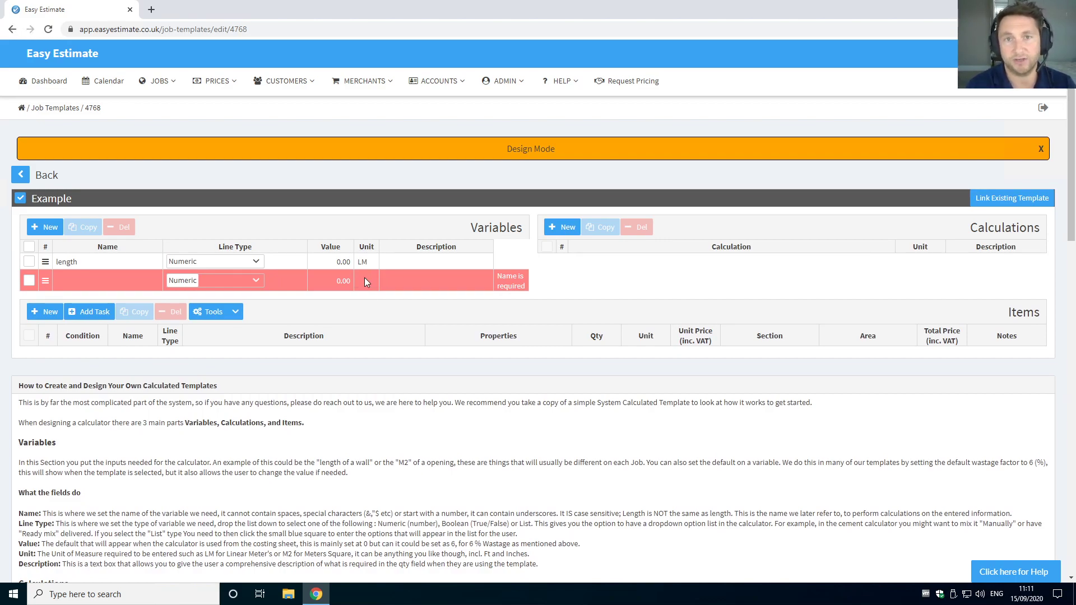
Define the second variable as Height with unit LM
left_click(82, 278)
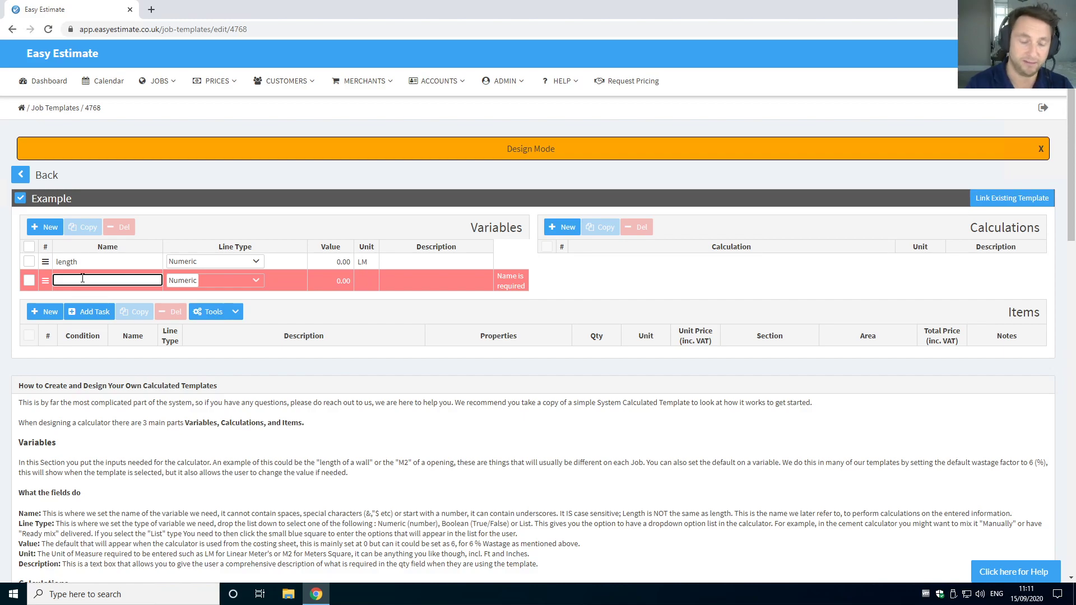
type("Height")
left_click(365, 282)
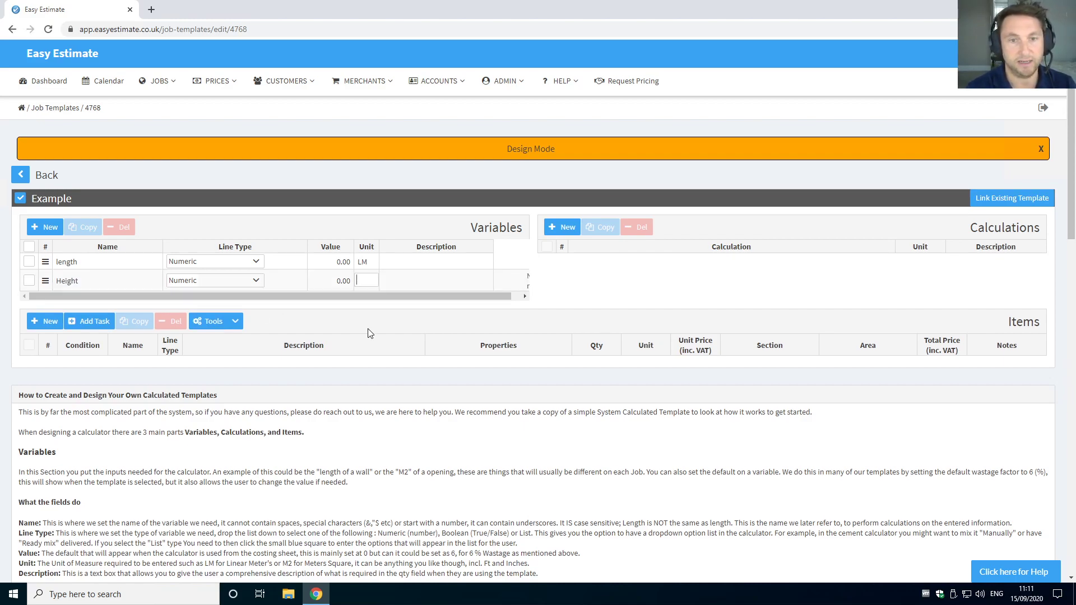
type("LM")
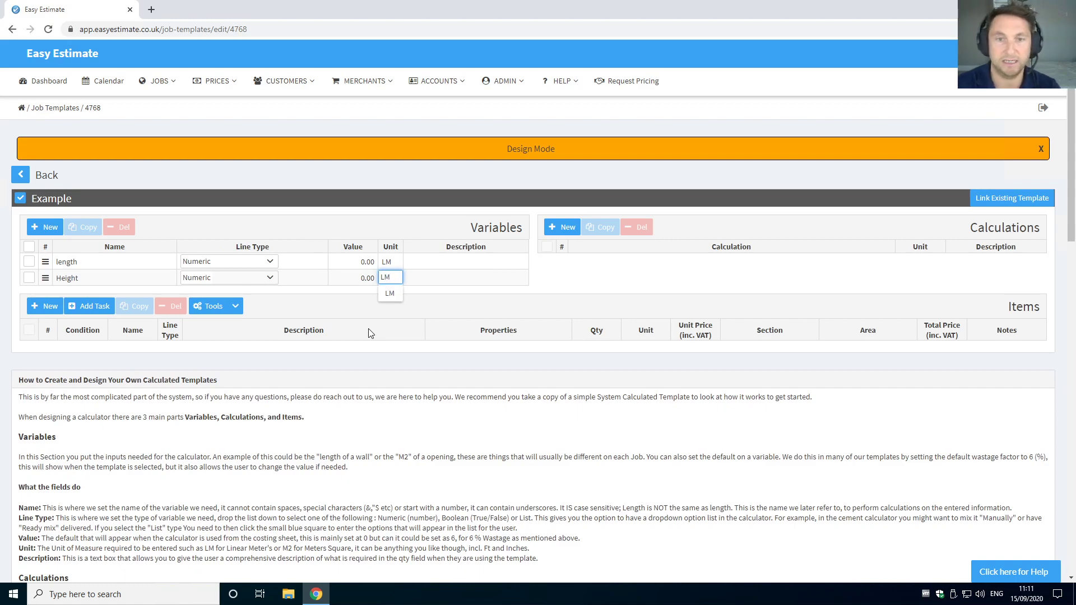
Rename the second variable to height in all lowercase
left_click(417, 268)
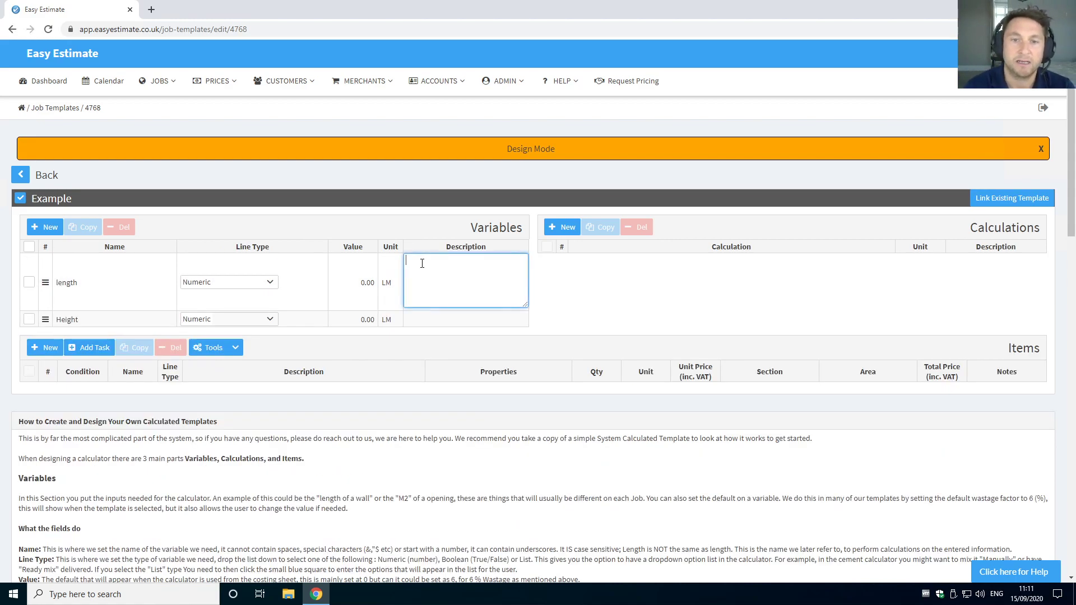
left_click(114, 302)
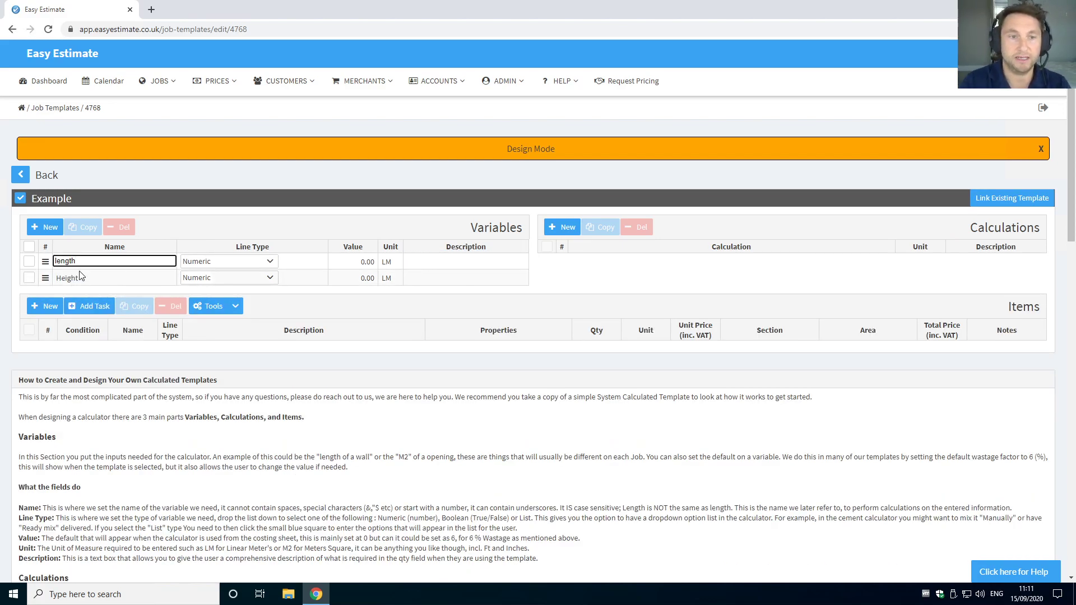
left_click(62, 277)
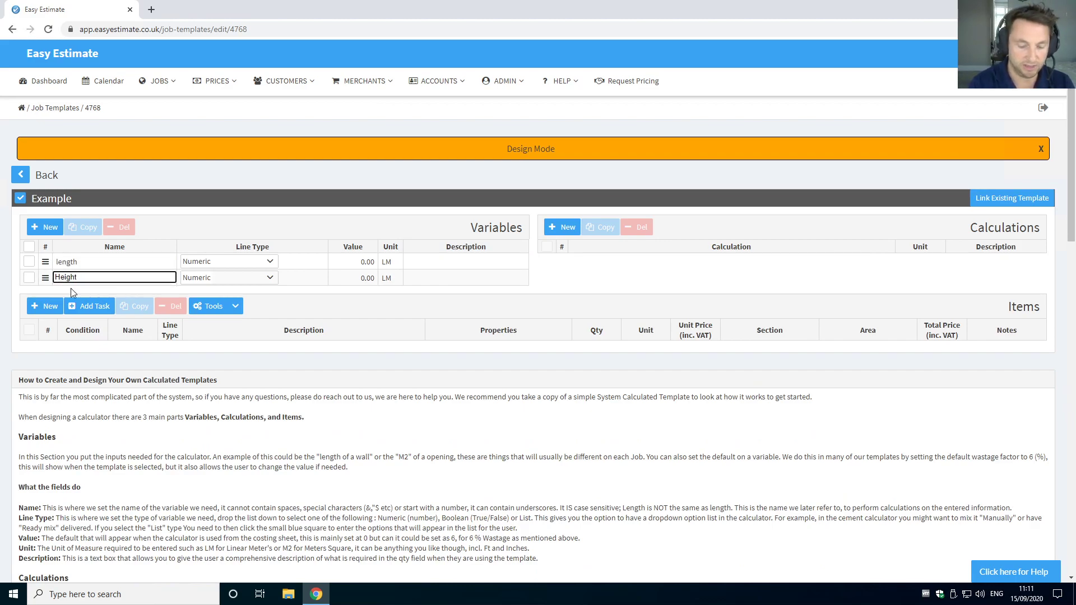
key("Return")
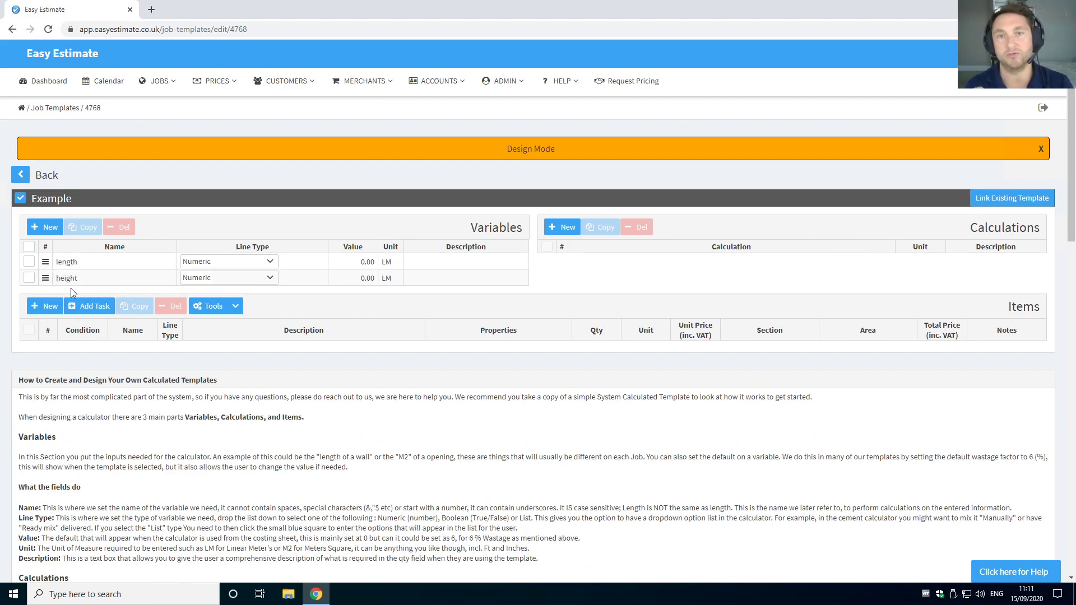
Describe the length variable as "Length of run" and the height variable as "Height of run"
left_click(447, 264)
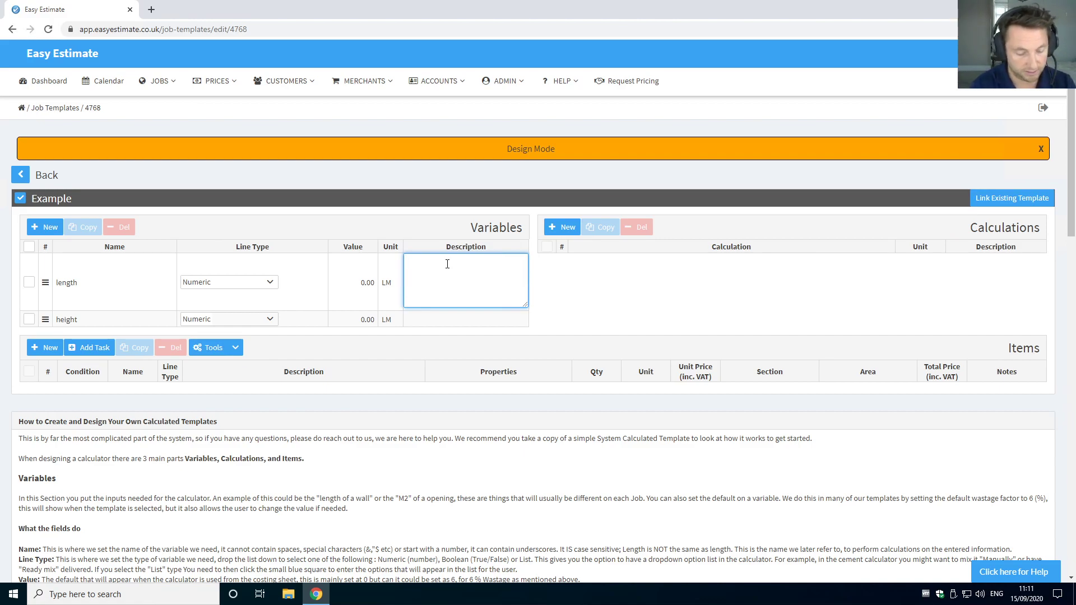
type("Length of run")
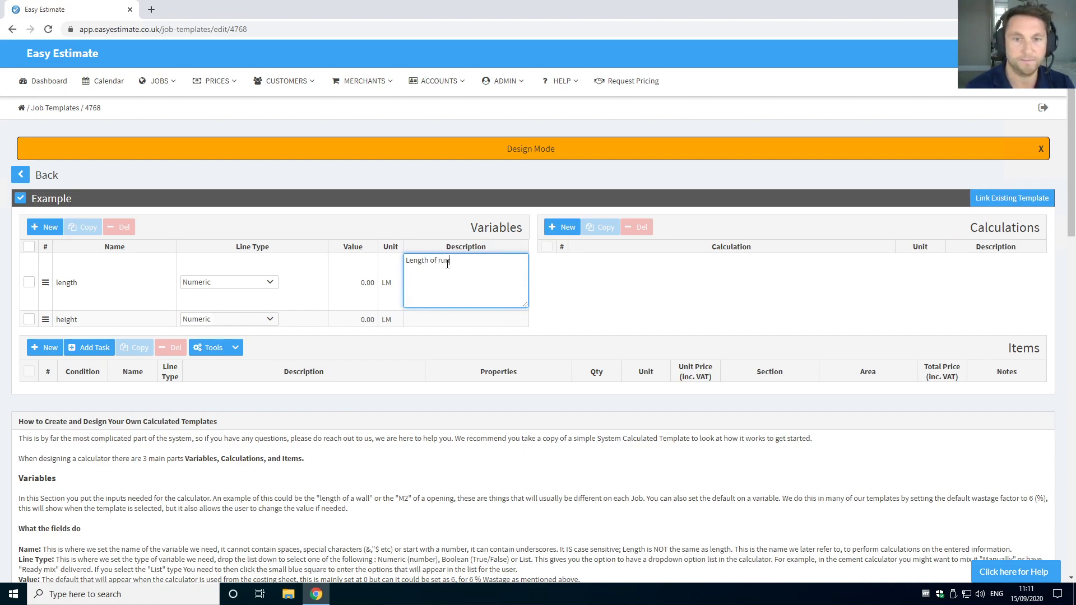
left_click(477, 320)
type("Height of run")
left_click(537, 279)
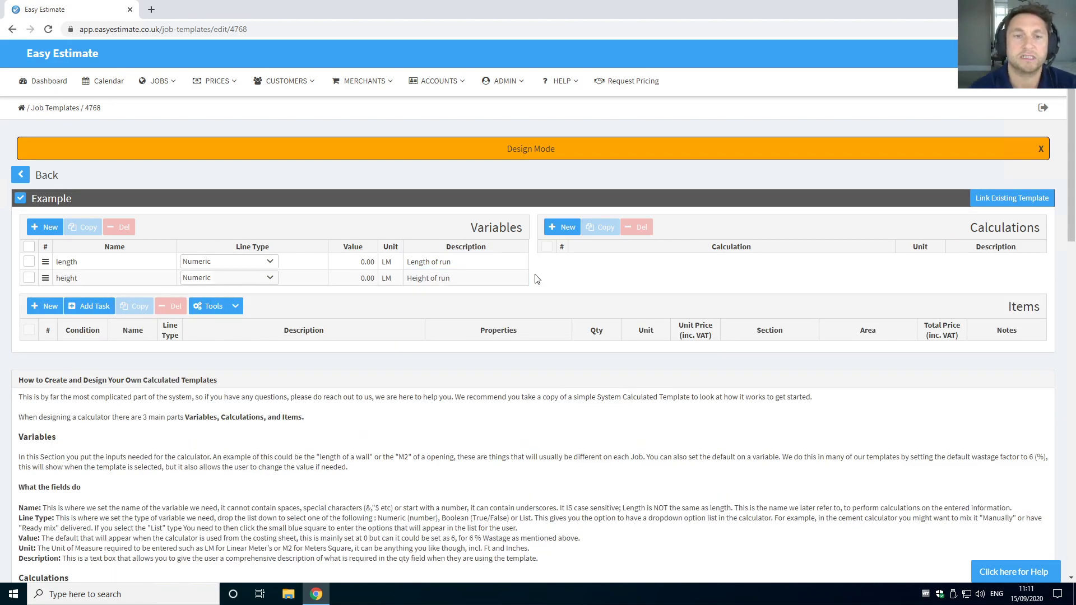
Examine the line type options available for the length variable
left_click(270, 263)
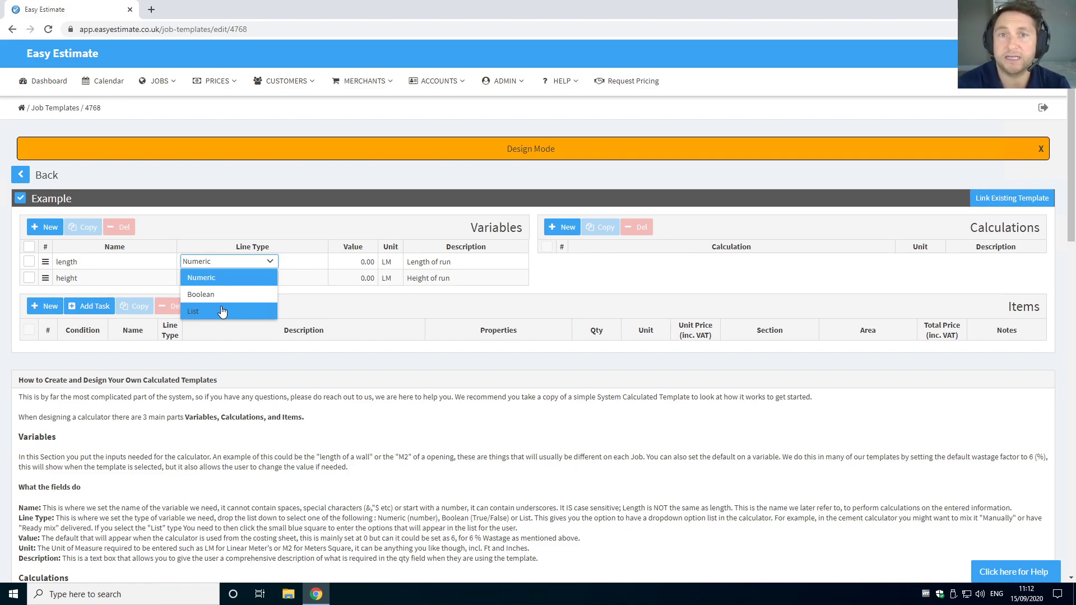
left_click(269, 276)
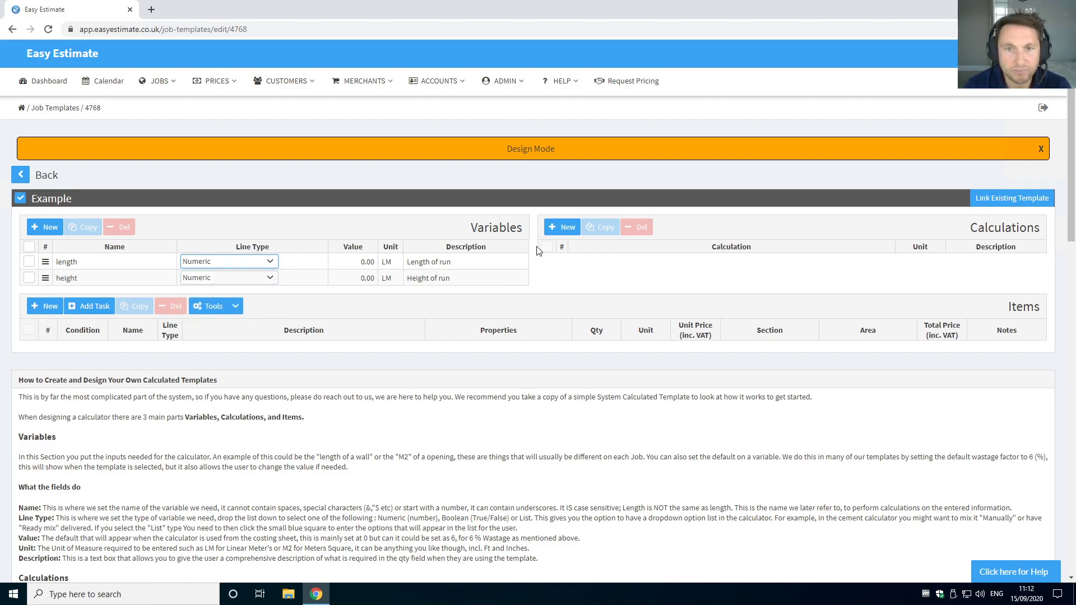
Add a calculation reading area_m2 = length * height
double_click(974, 227)
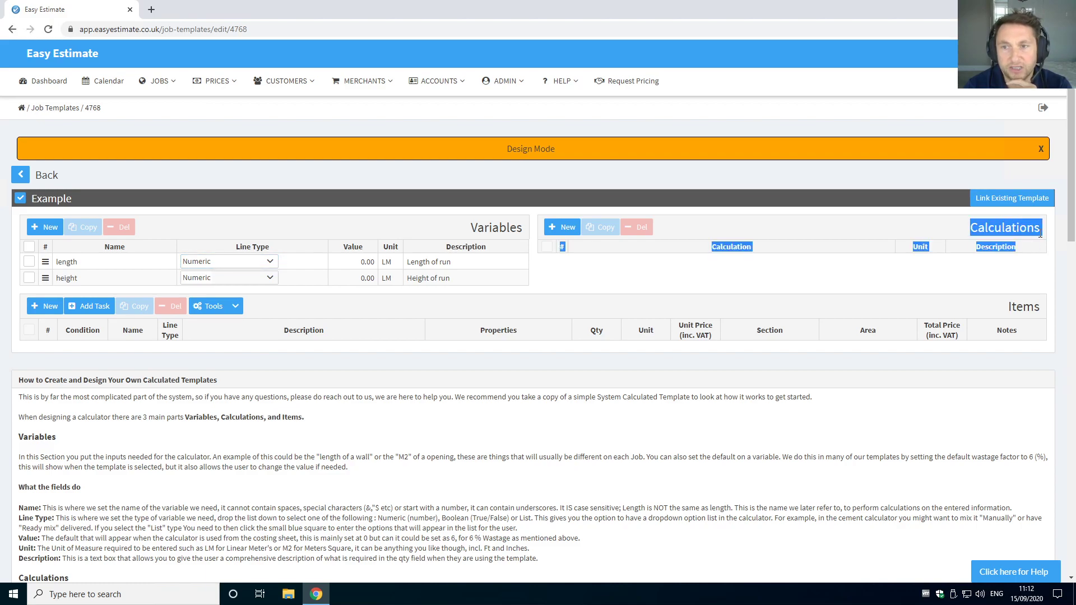
left_click(562, 227)
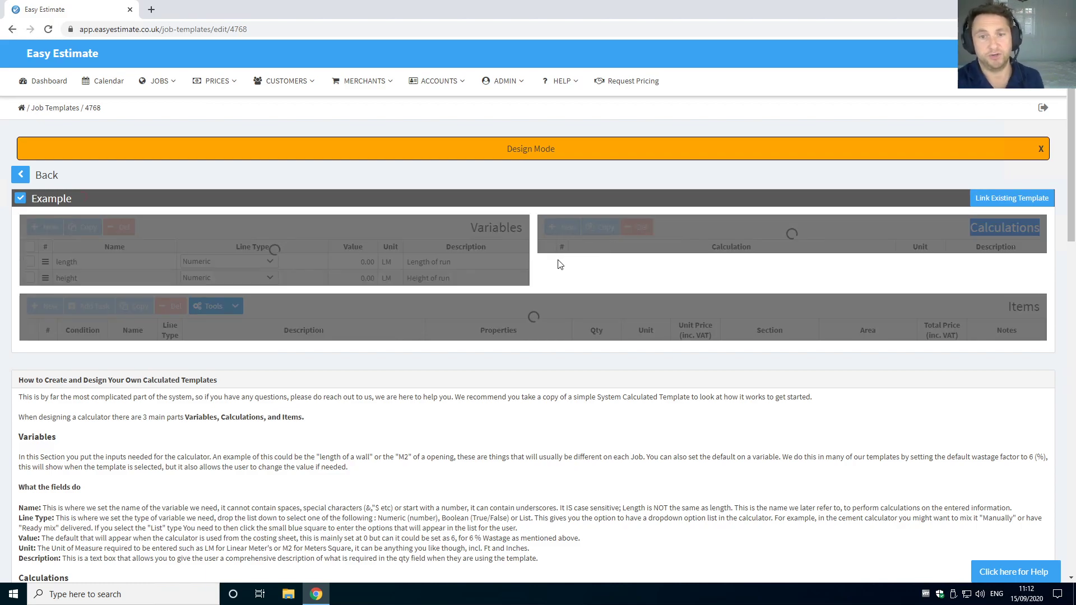
left_click(603, 262)
key("BackSpace")
key("BackSpace")
key("BackSpace")
key("BackSpace")
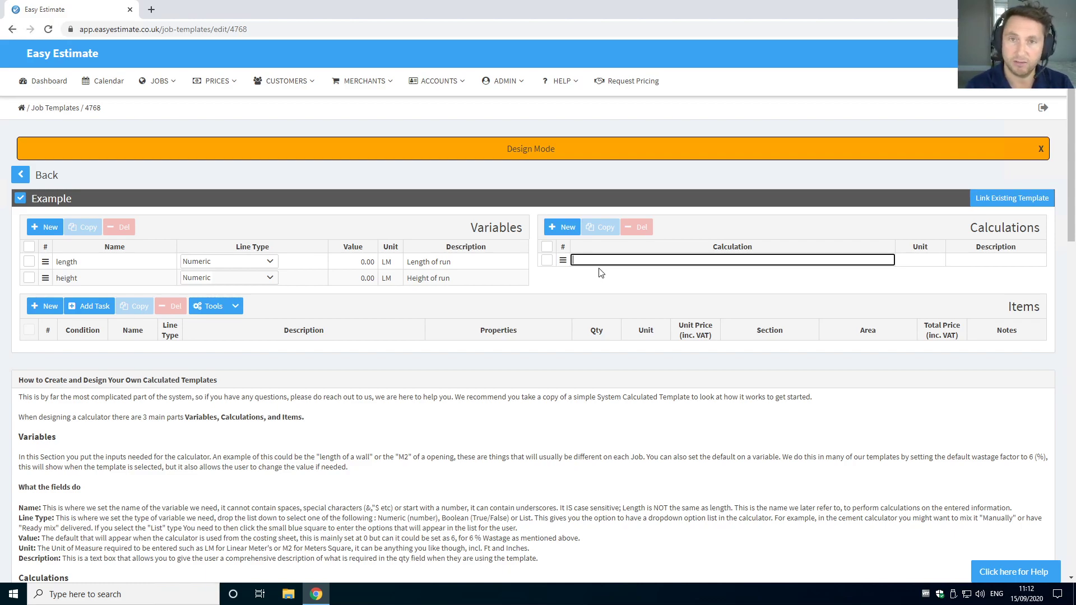
type("area")
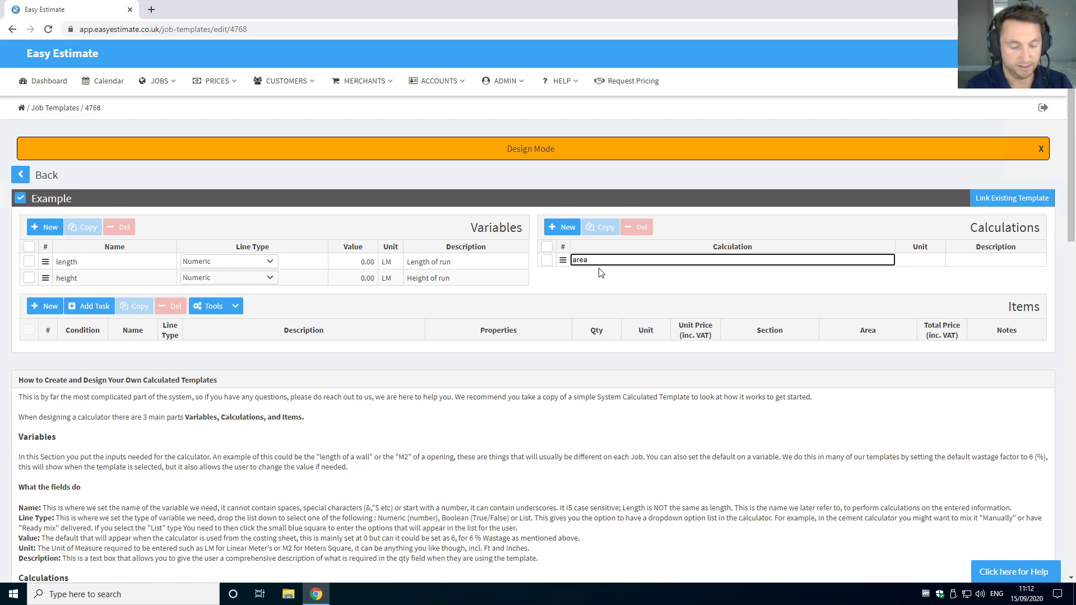
type("_m2")
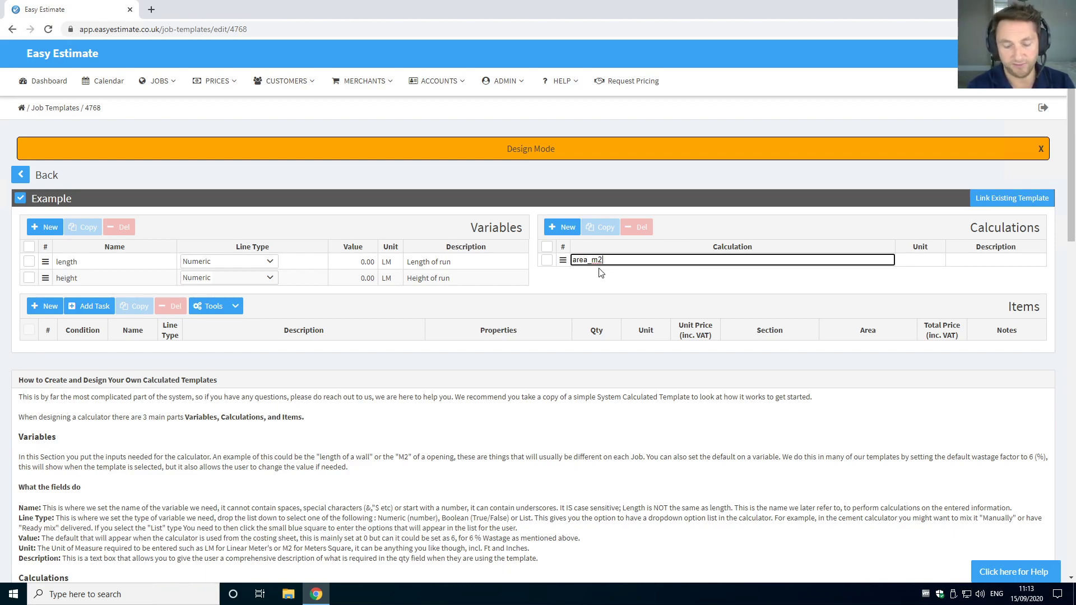
type(" =")
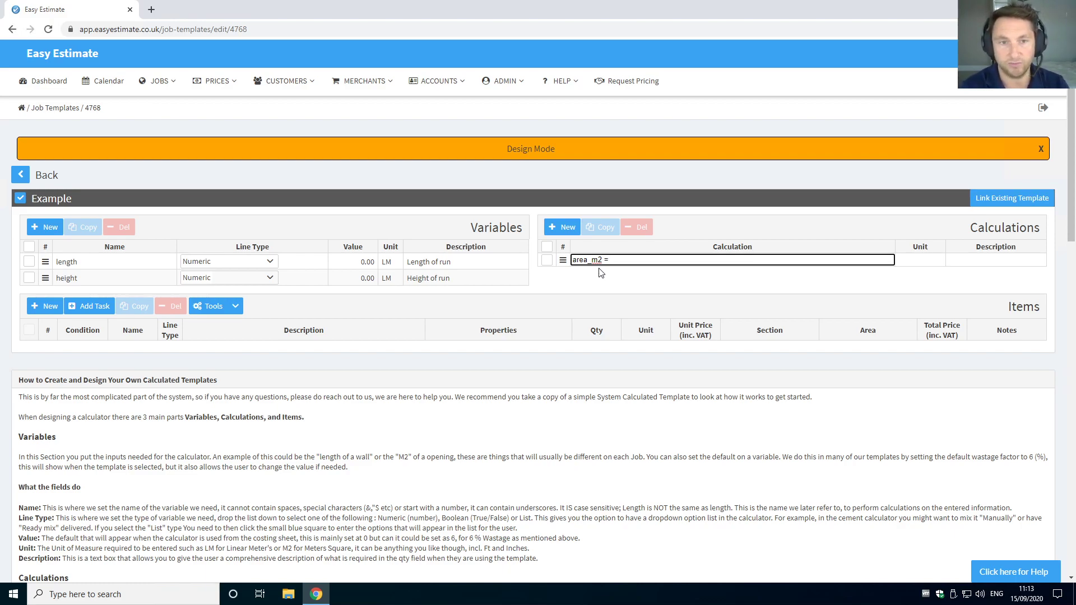
type("length")
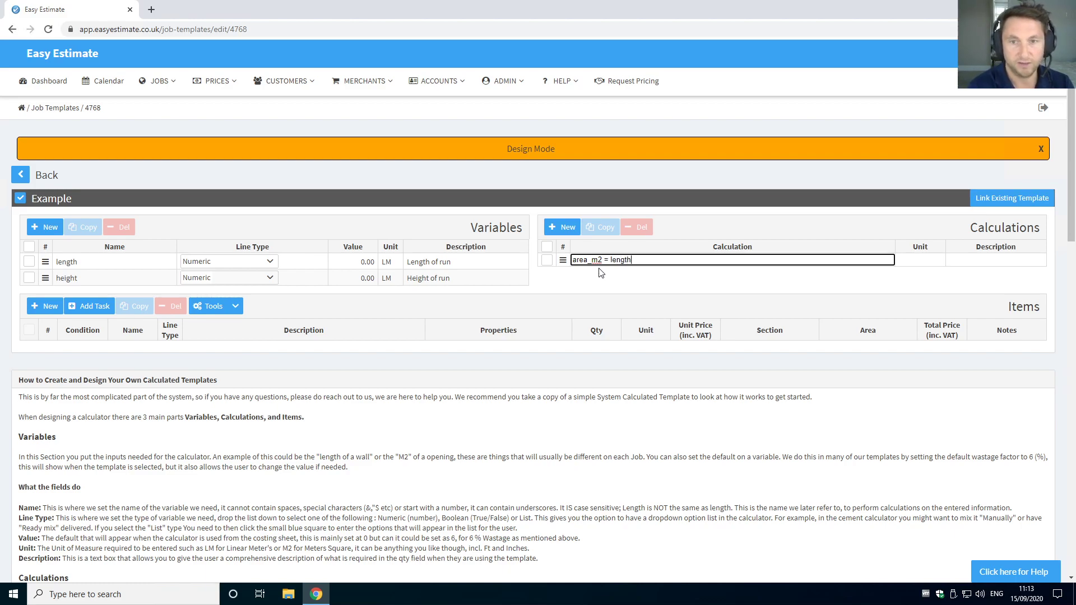
type(" * height")
Give the area_m2 calculation the unit LM and the description "The area of the run"
key("Tab")
type("LM")
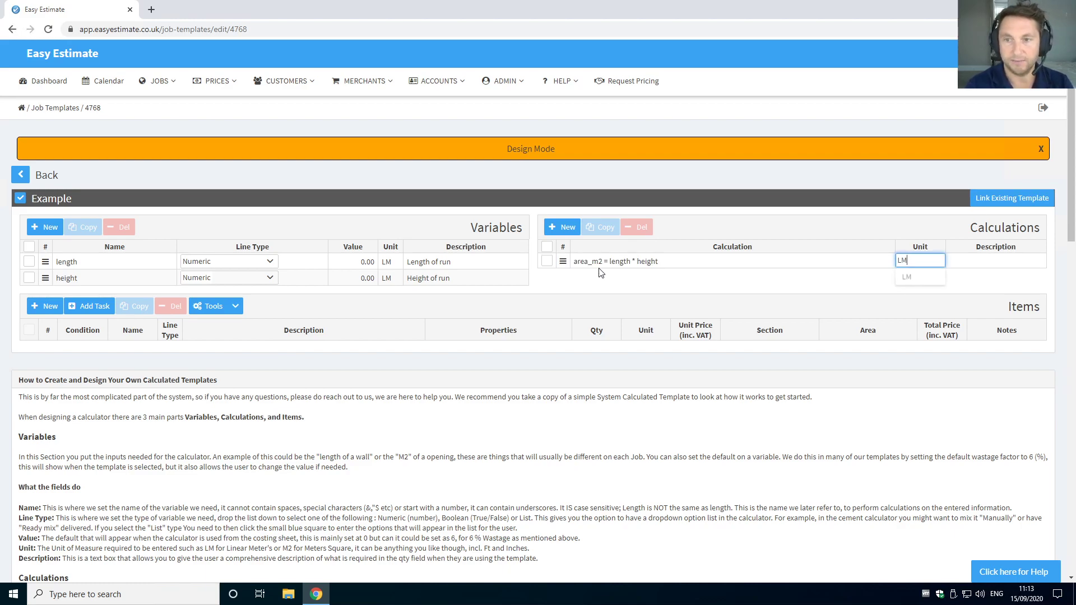
key("Tab")
type("The ")
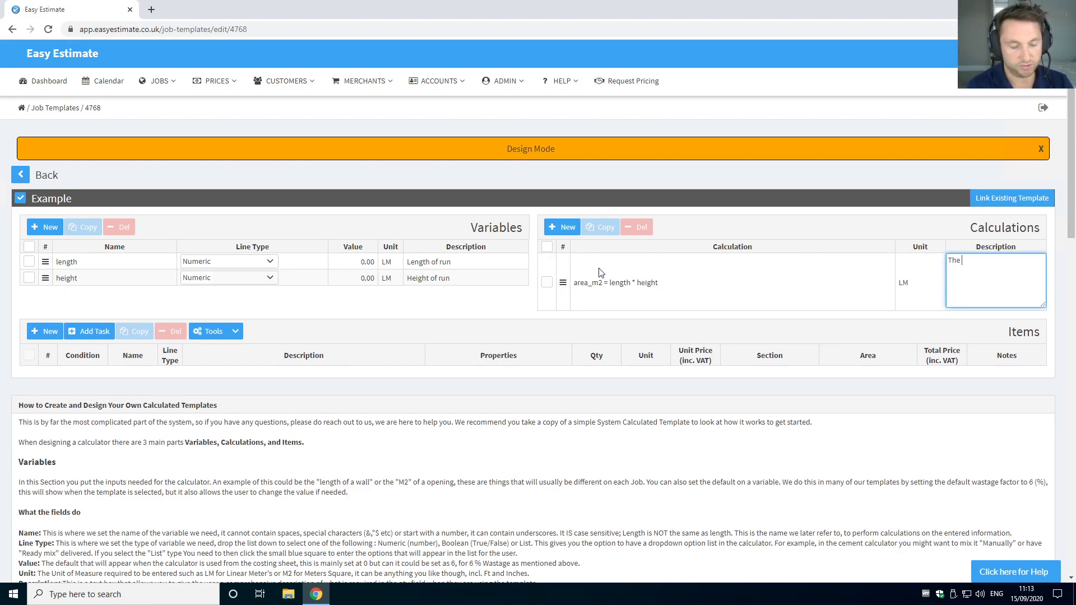
type("area of the run")
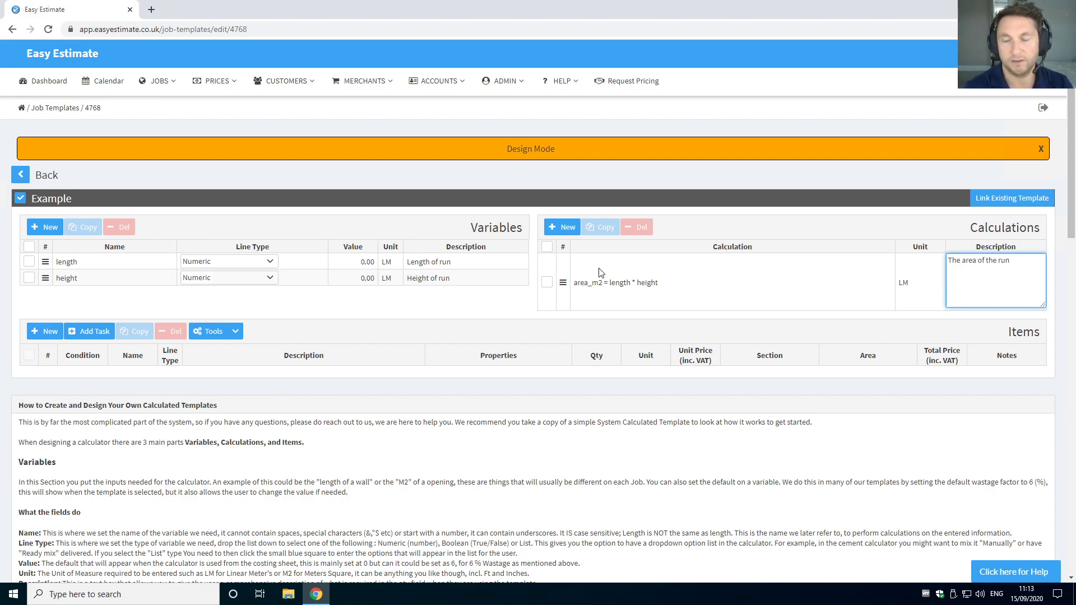
left_click(842, 224)
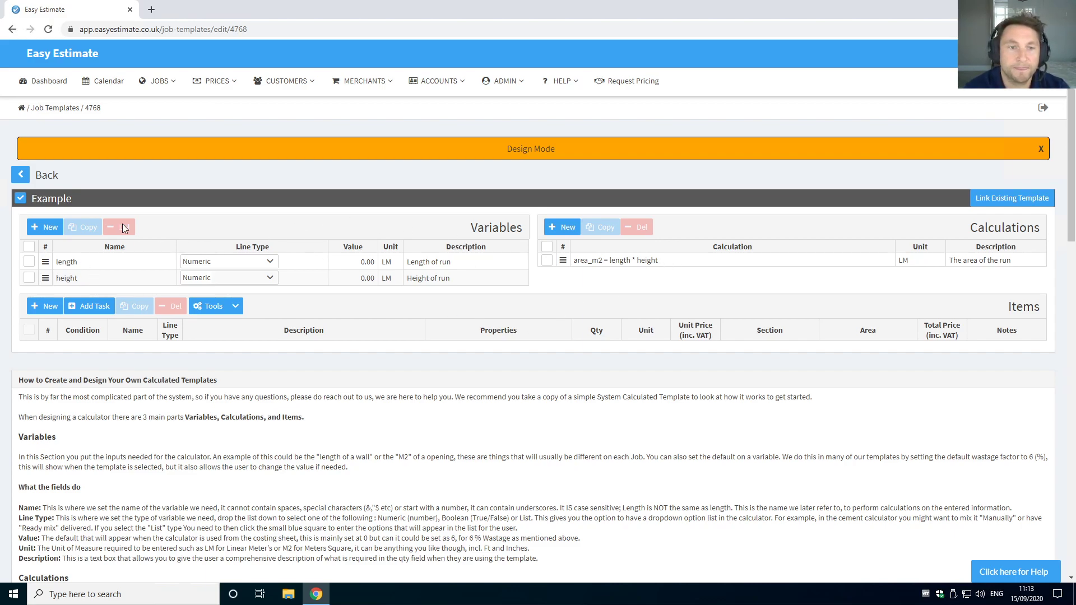
Add a material item described as Plasterboard with unit M2
left_click(48, 306)
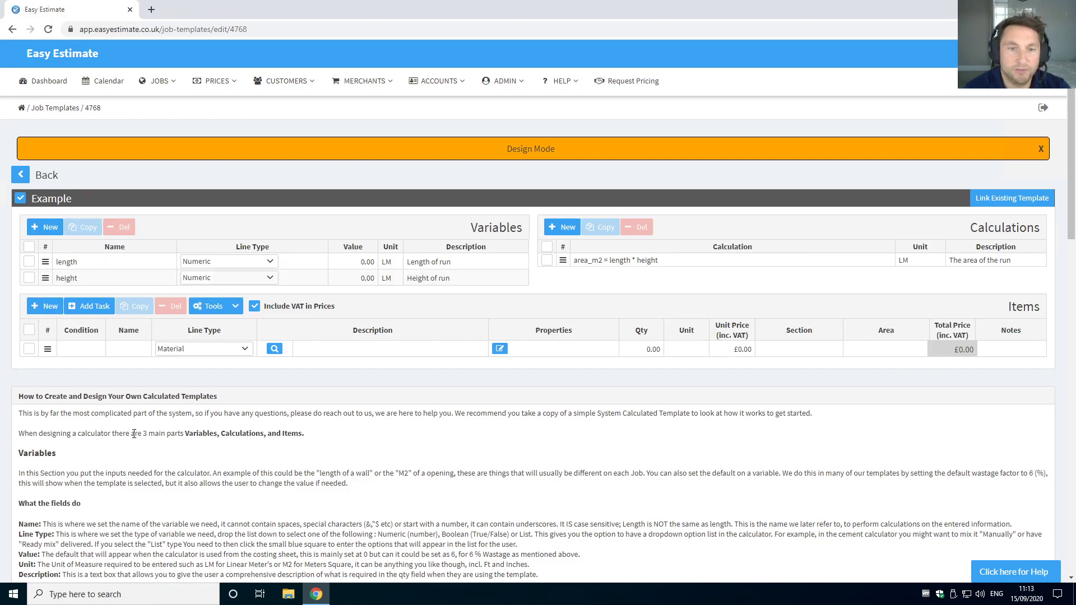
left_click(320, 351)
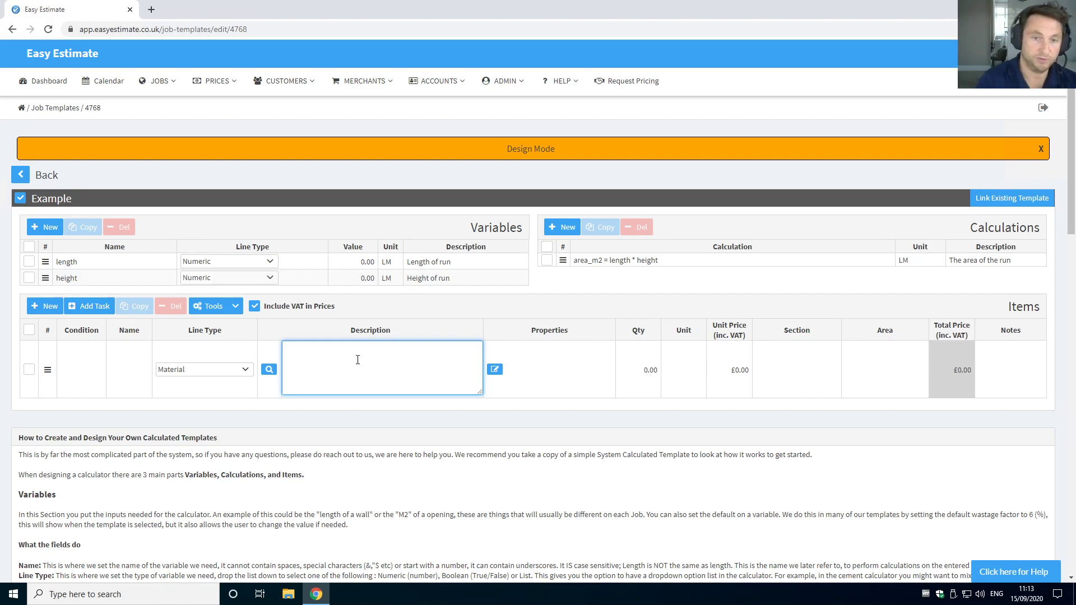
type("Plast")
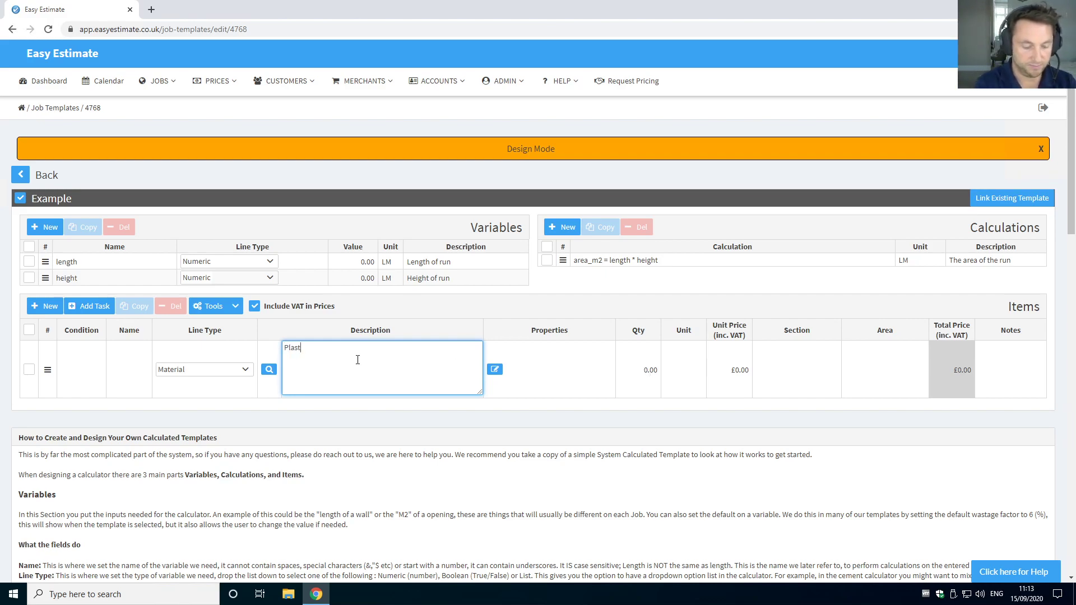
type("erboard")
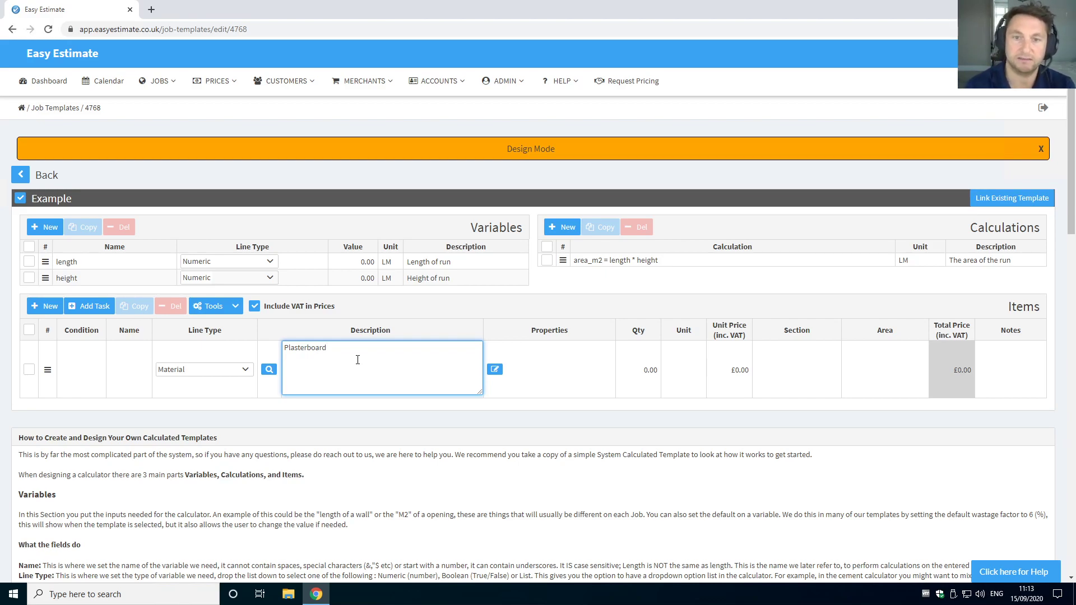
left_click(675, 370)
type("M2")
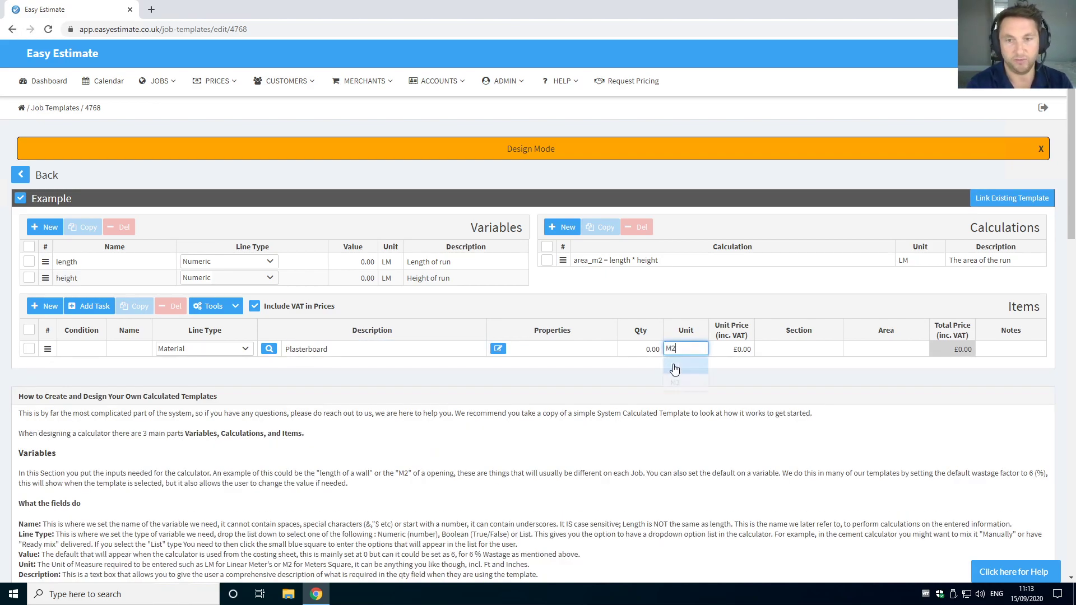
left_click(689, 377)
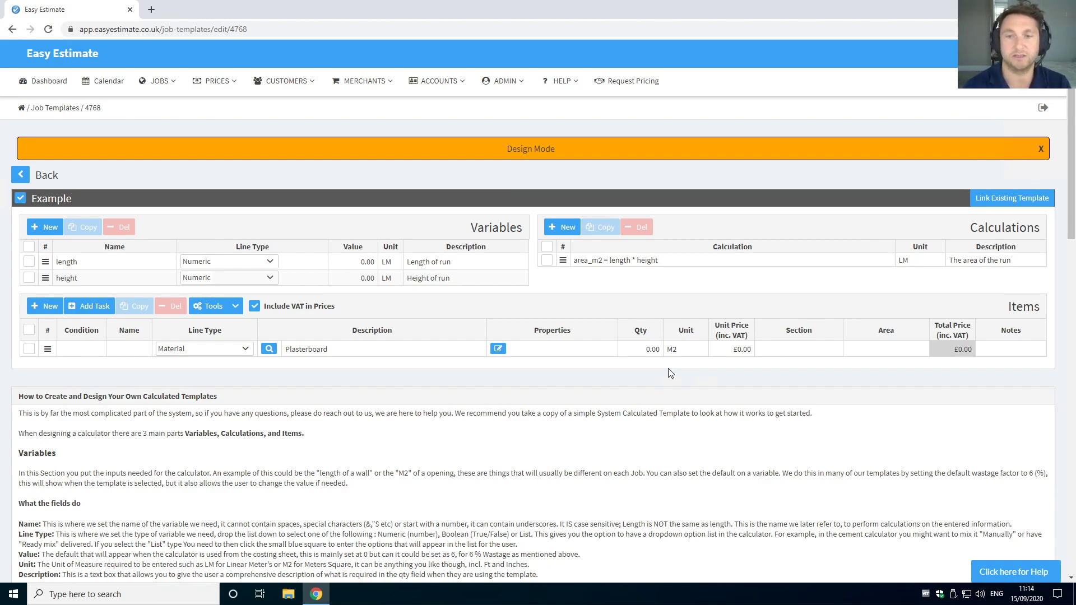
Set the Plasterboard item's quantity to area_m2 and its unit price to £12
left_click(644, 350)
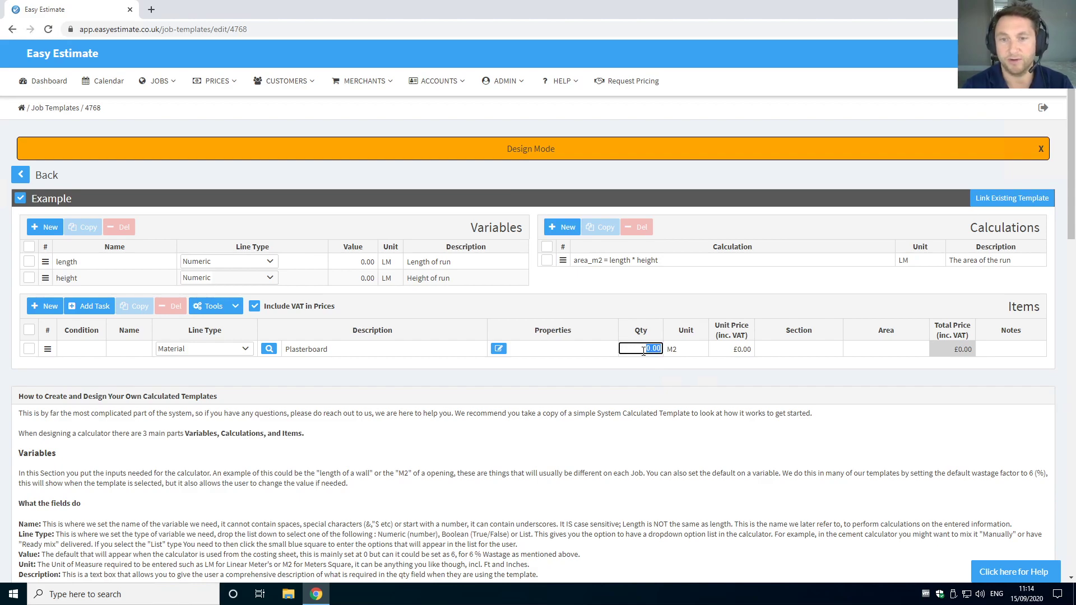
type("area_")
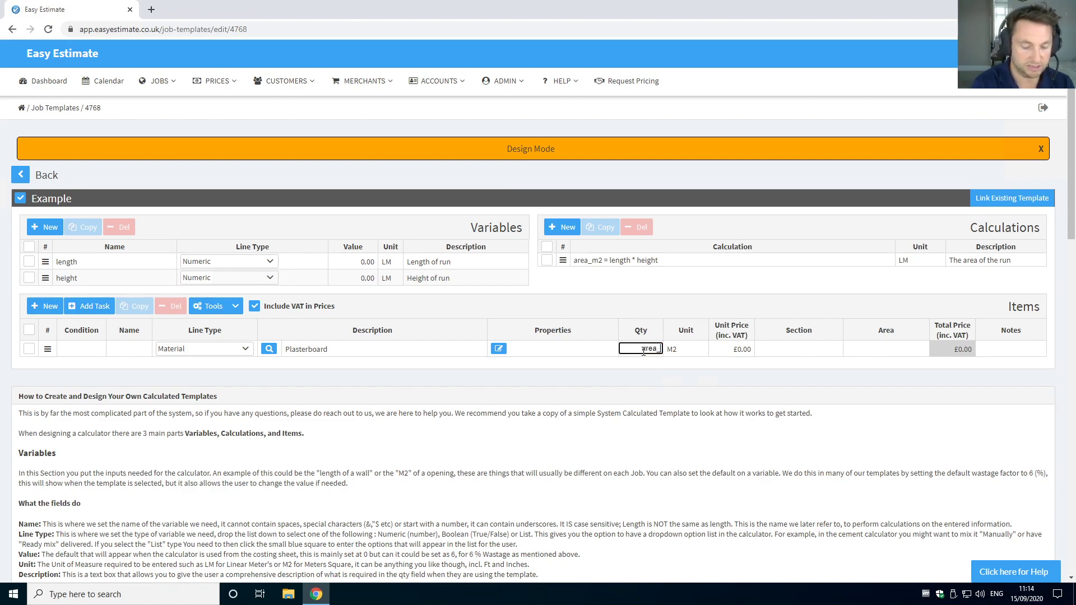
type("m2")
key("Return")
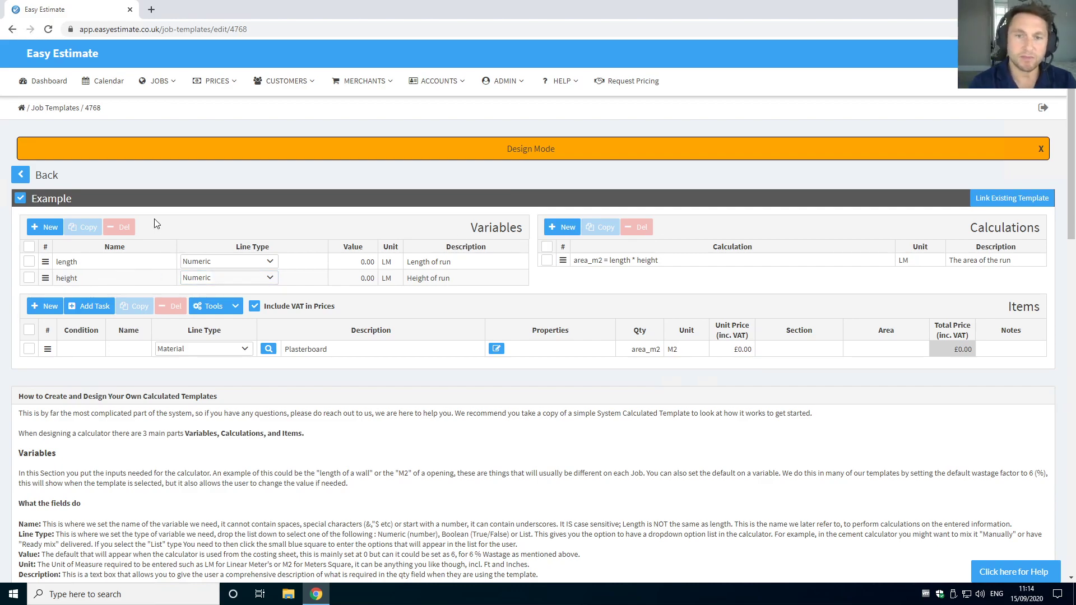
left_click(728, 349)
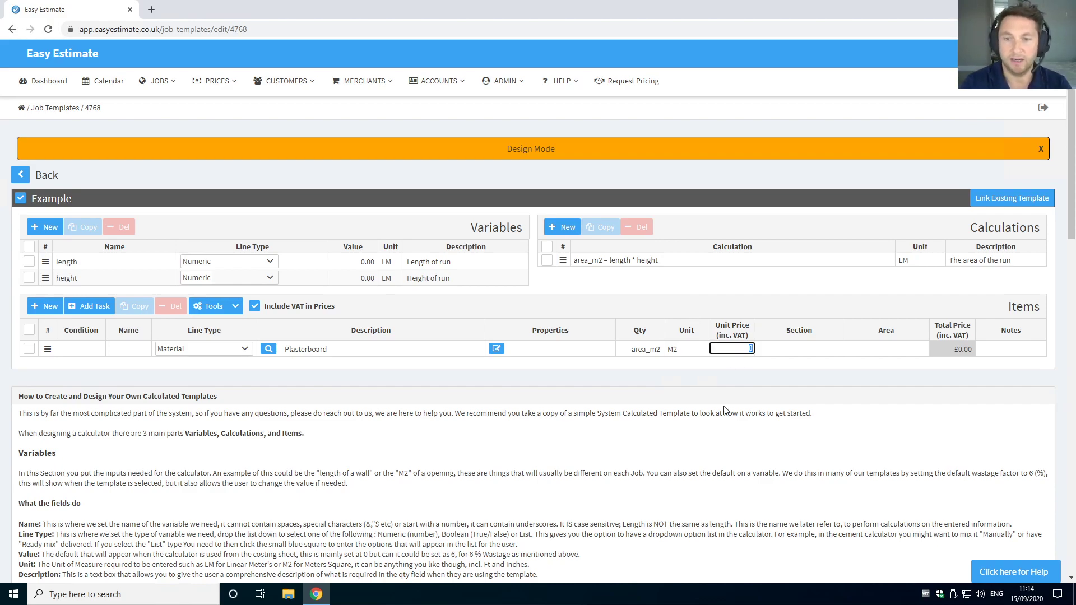
type("12")
key("Return")
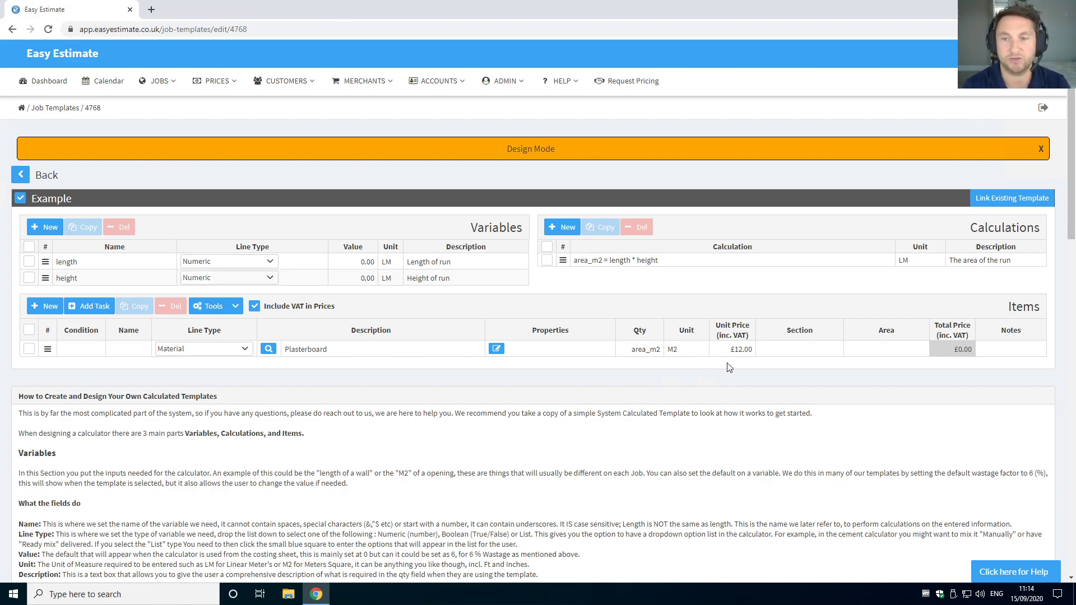
Open the Example Job's costing, search its templates for "example" and load the Example template
left_click(156, 84)
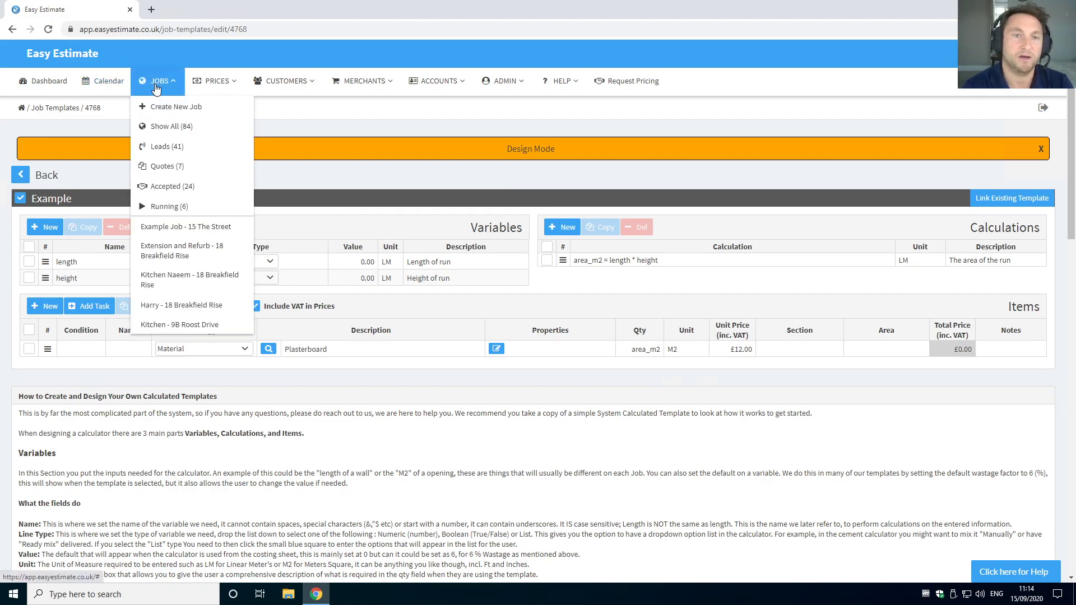
left_click(184, 226)
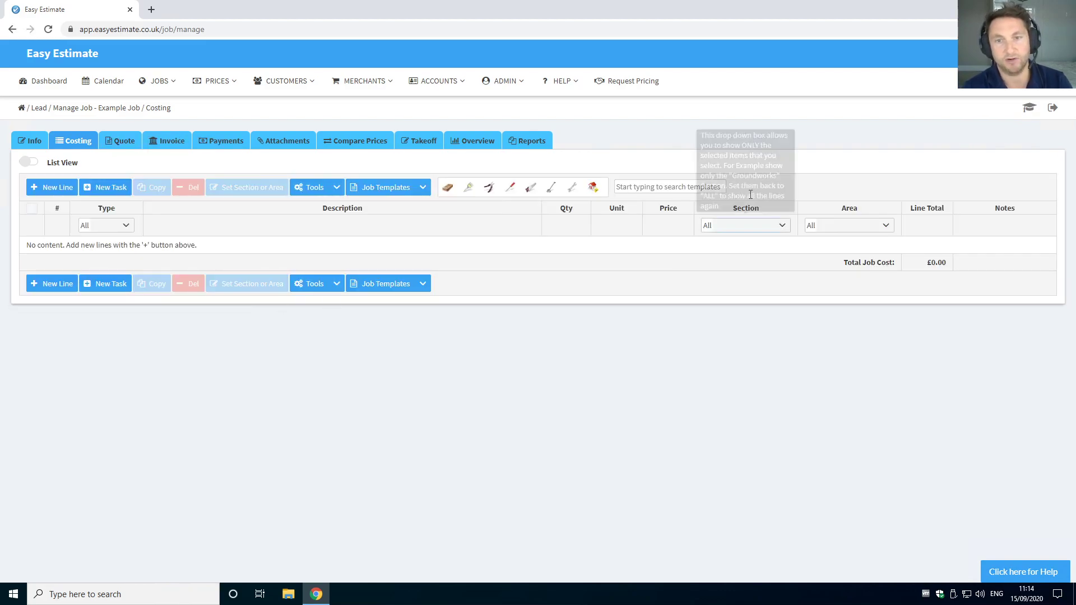
left_click(656, 188)
type("example")
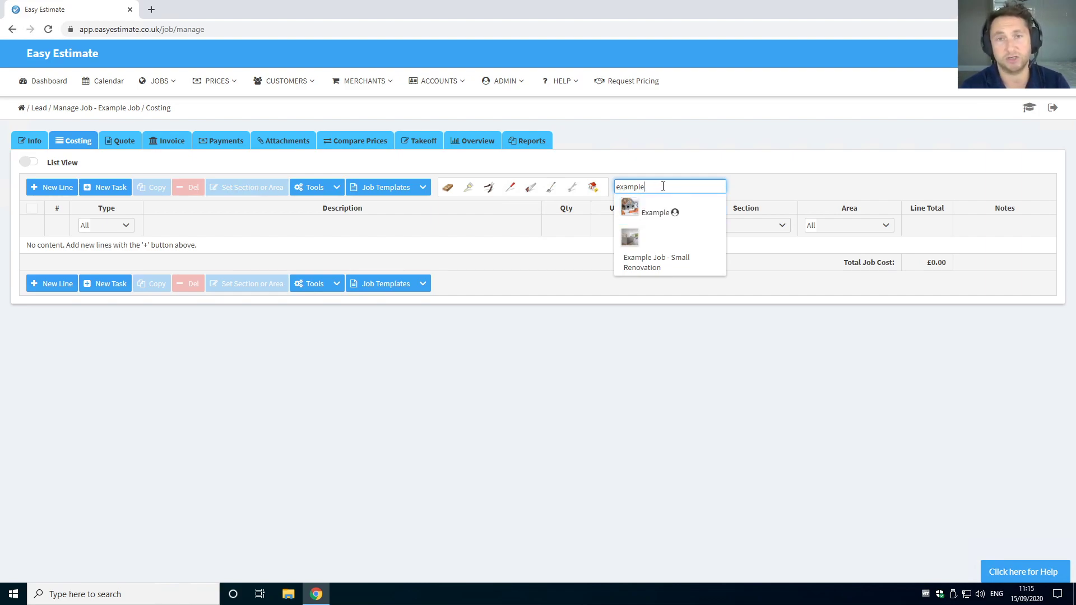
left_click(668, 213)
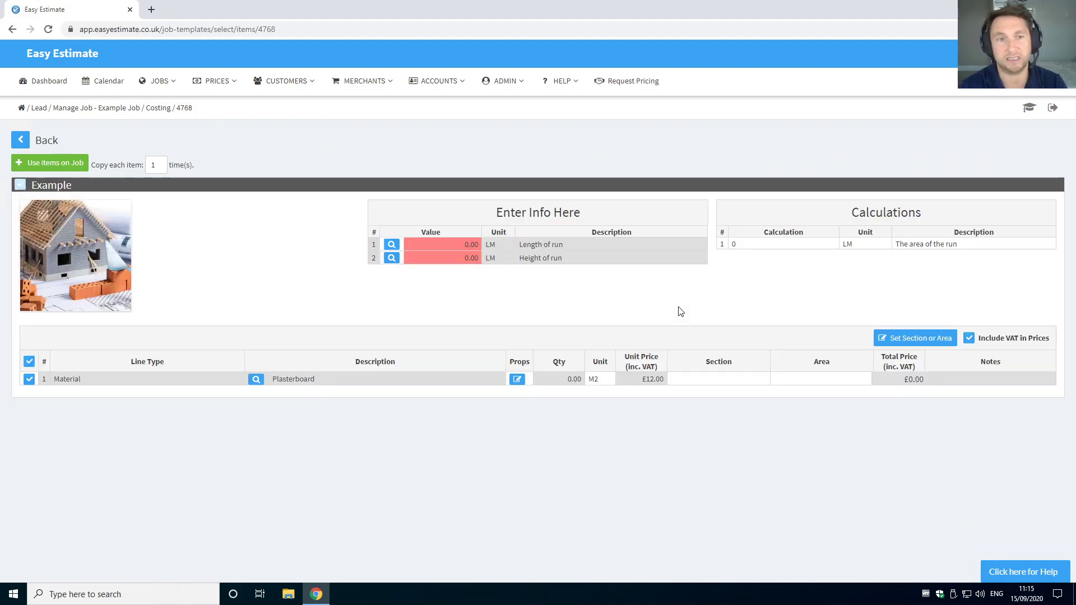
Enter 8 as the length of run and 2.4 as the height of run, and check the Plasterboard quantity and total price
left_click(454, 245)
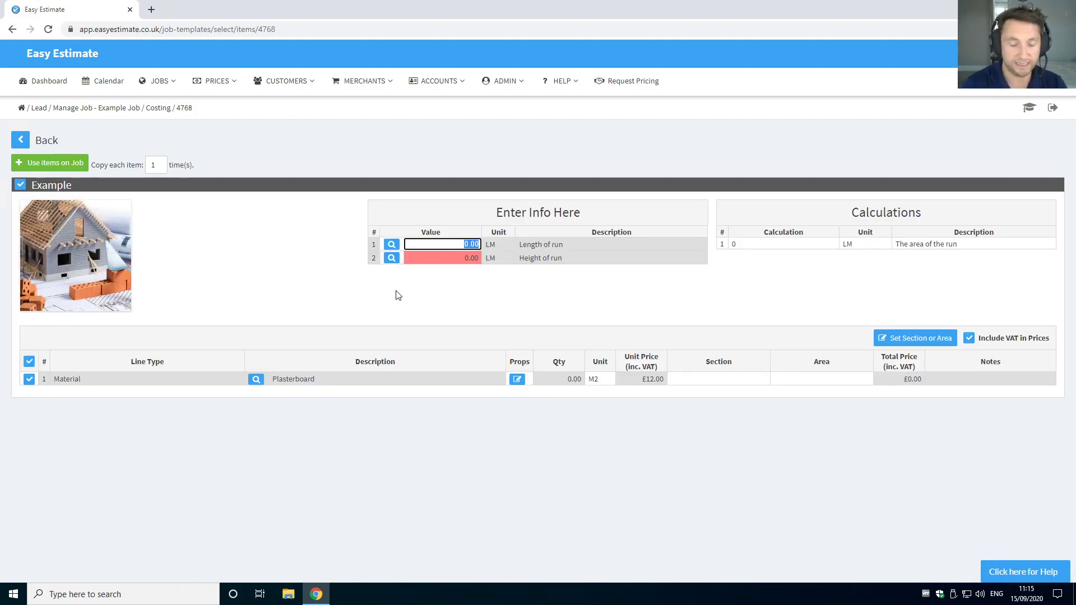
type("8")
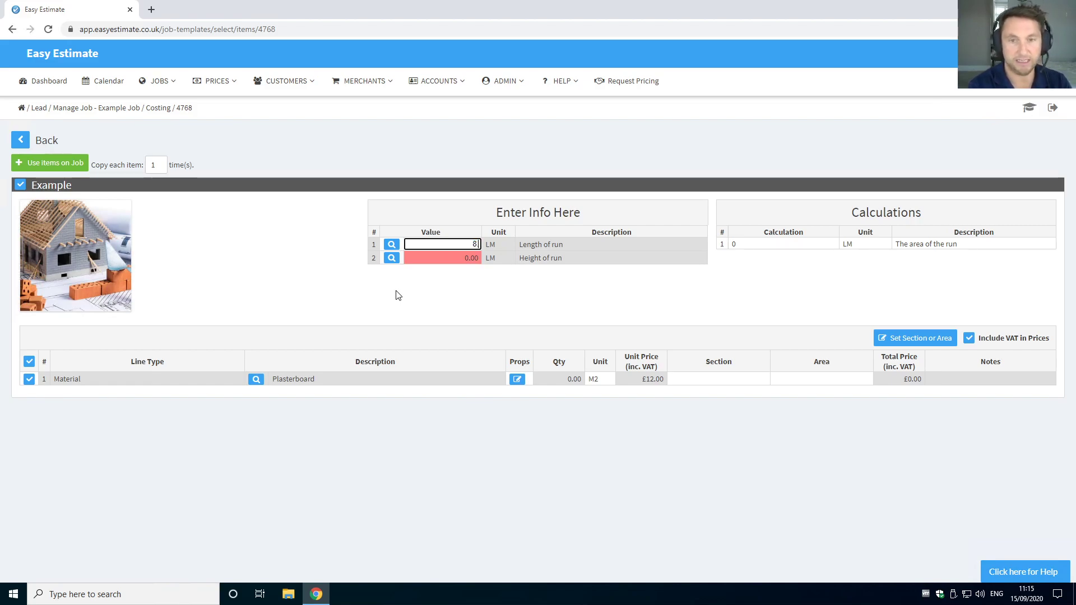
left_click(398, 295)
left_click(442, 258)
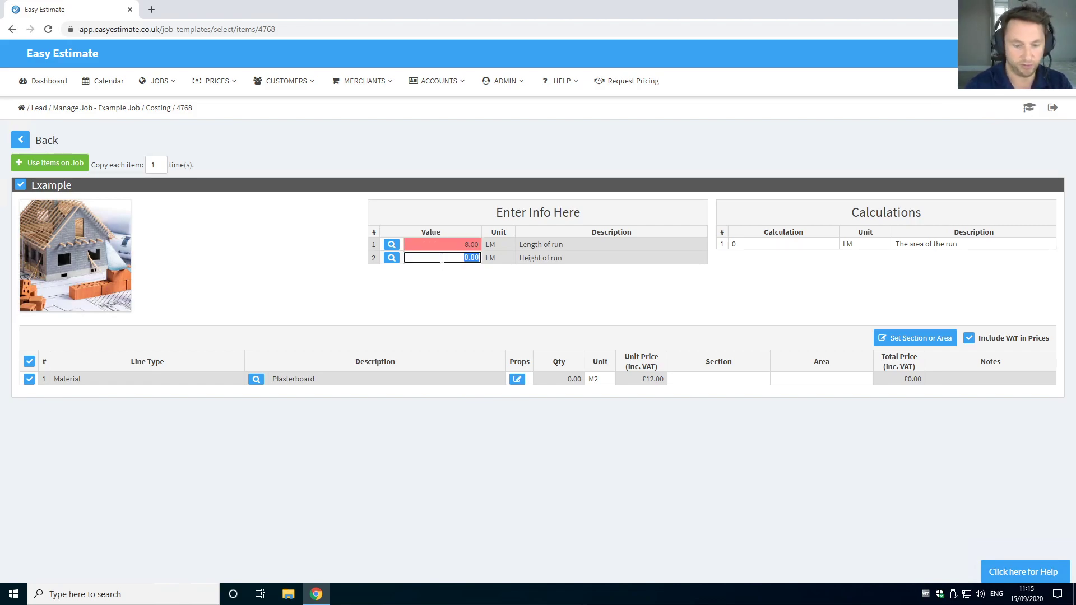
type("2.4")
key("Tab")
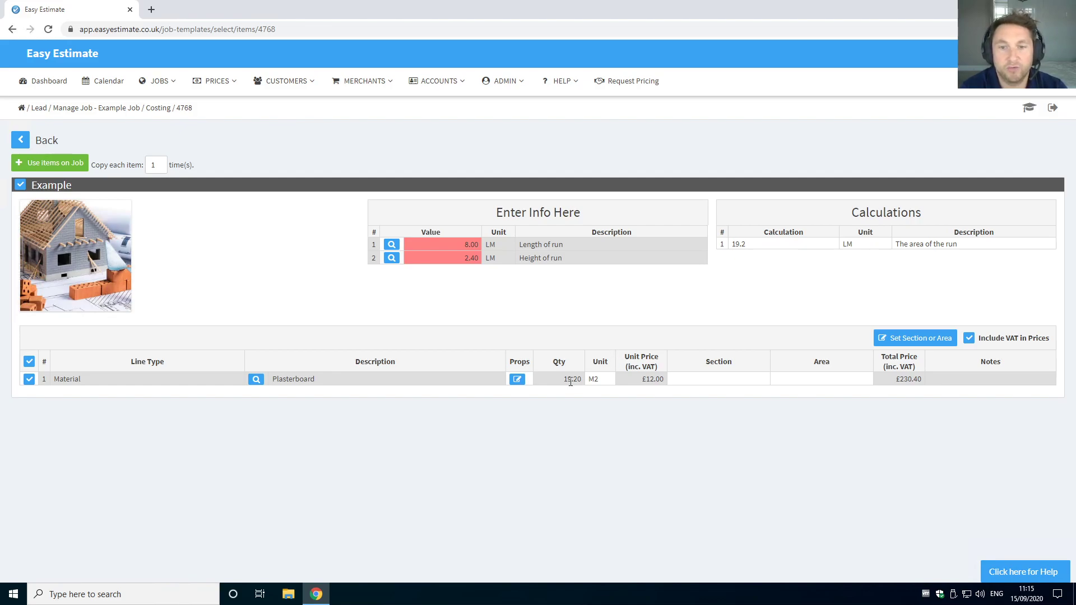
left_click_drag(564, 380, 583, 379)
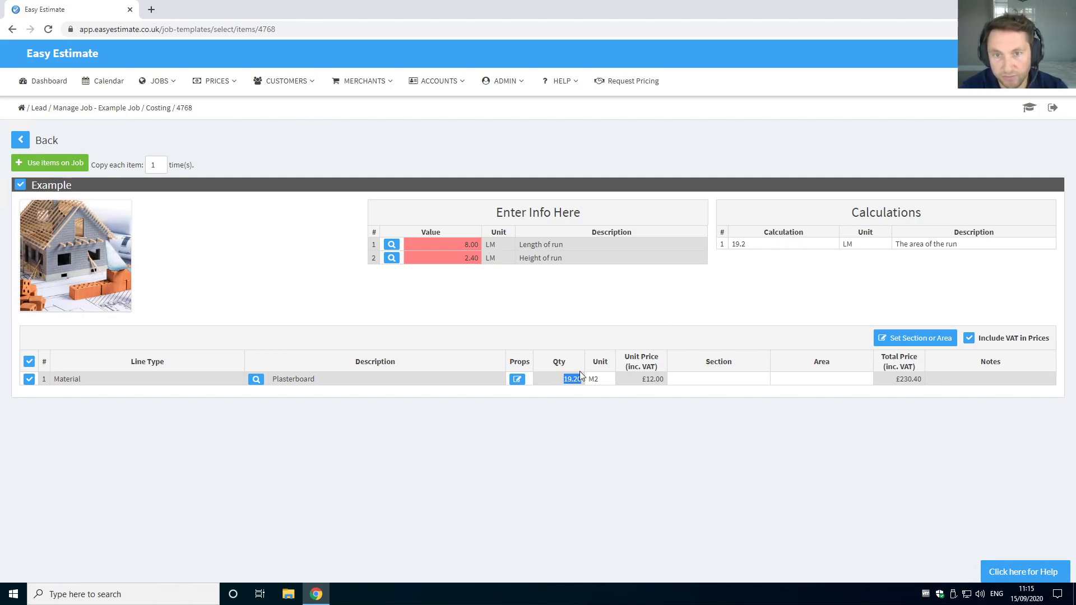
key("Tab")
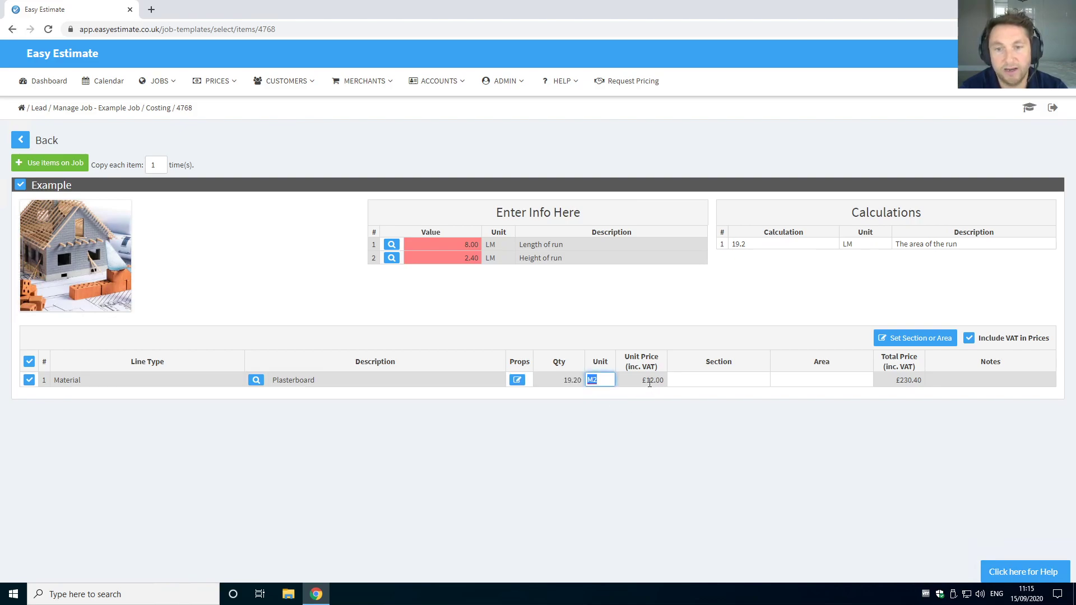
left_click(906, 404)
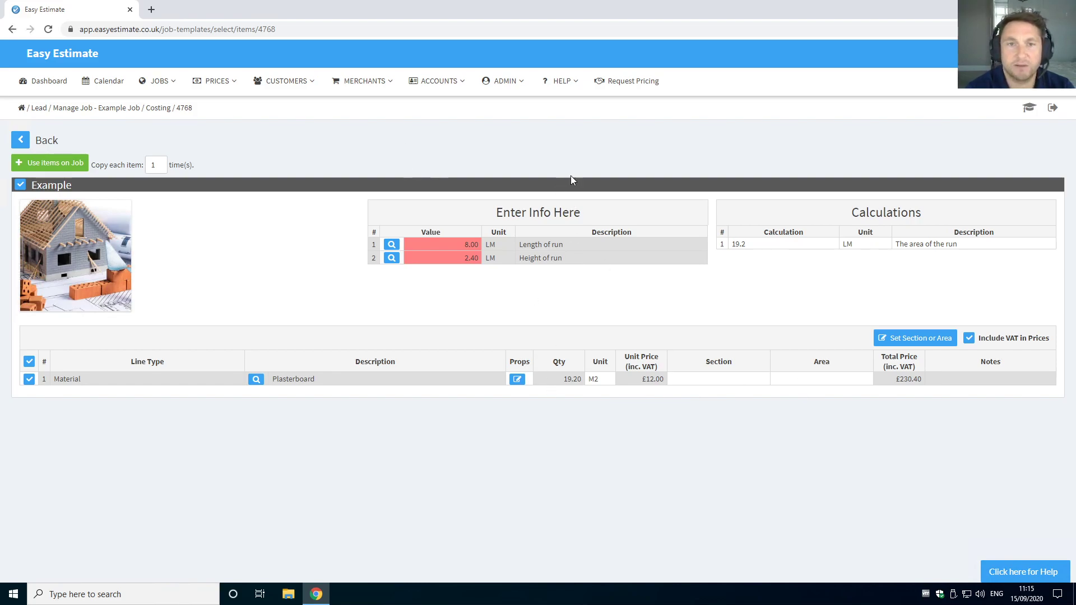
Return to the job templates list and reopen the Example template for designing
left_click(508, 82)
left_click(529, 189)
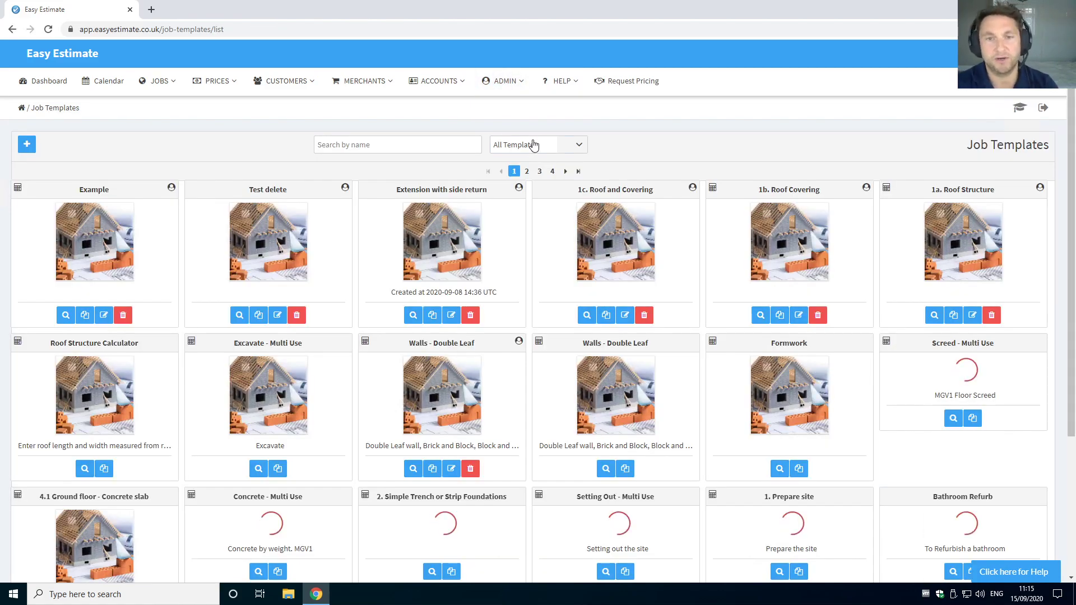
left_click(65, 315)
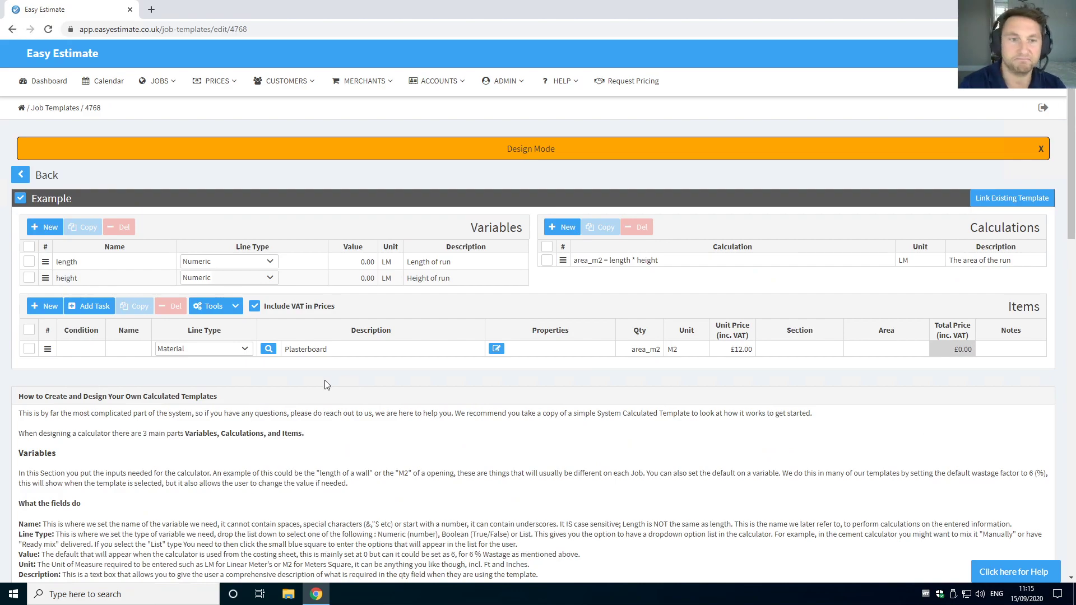
Add a variable named both_sides to the Example template and set its line type to Boolean
left_click(49, 230)
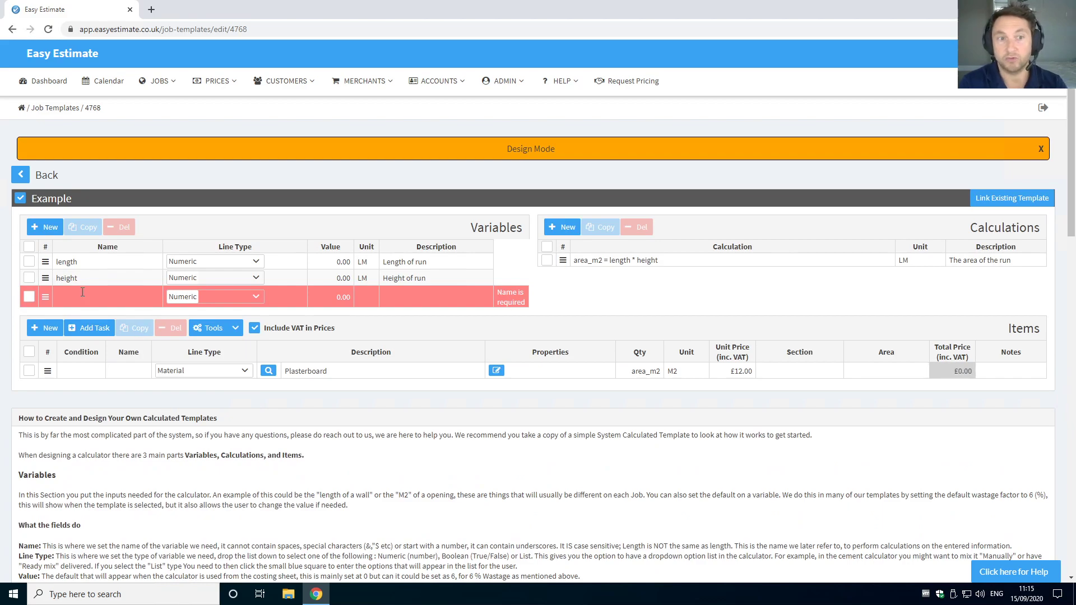
left_click(84, 294)
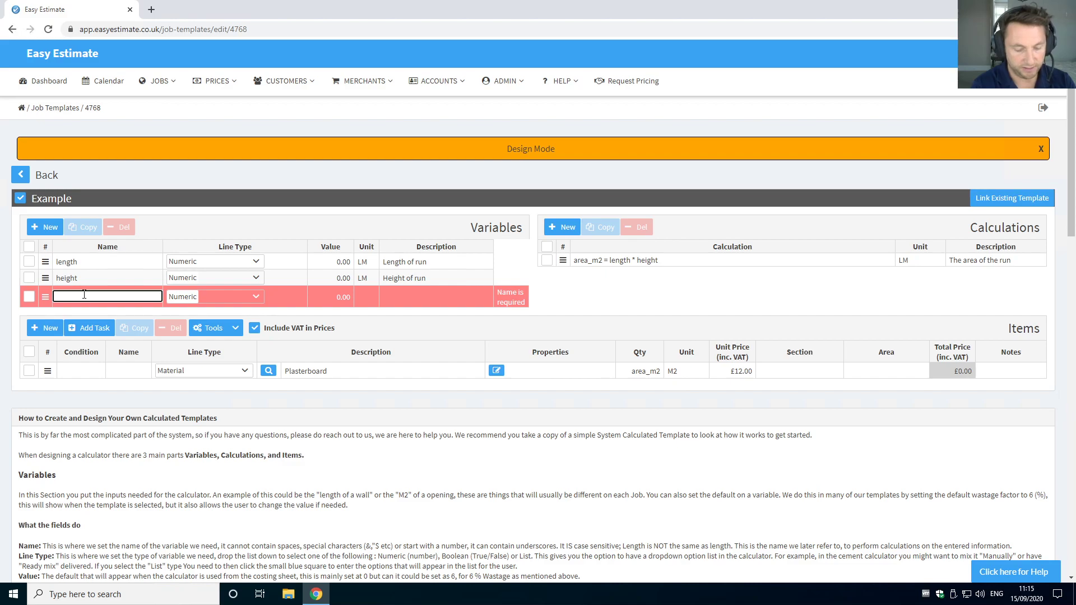
type("both_sides")
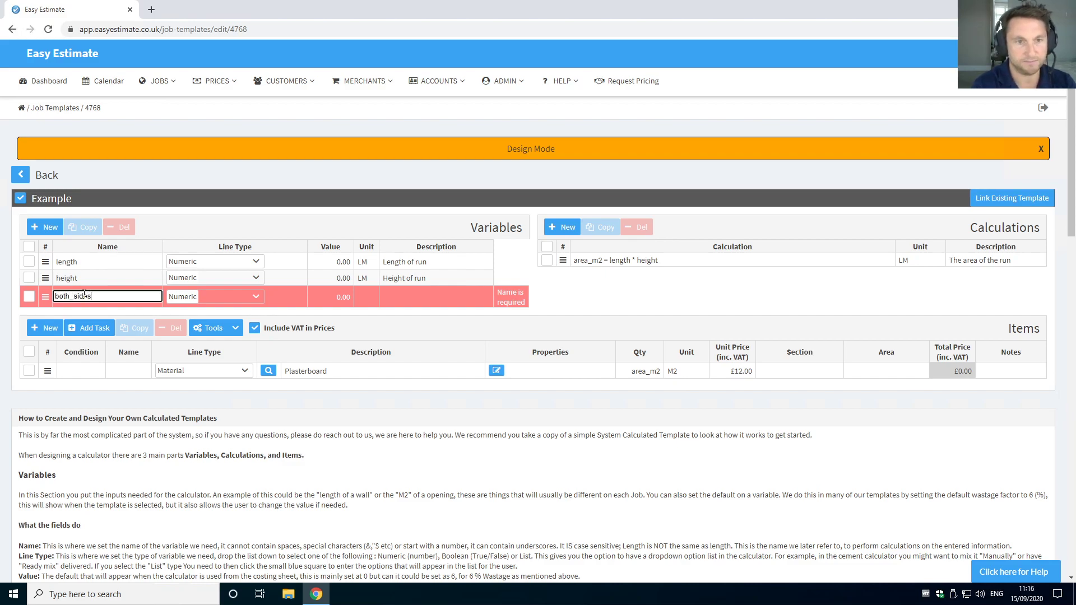
key("Tab")
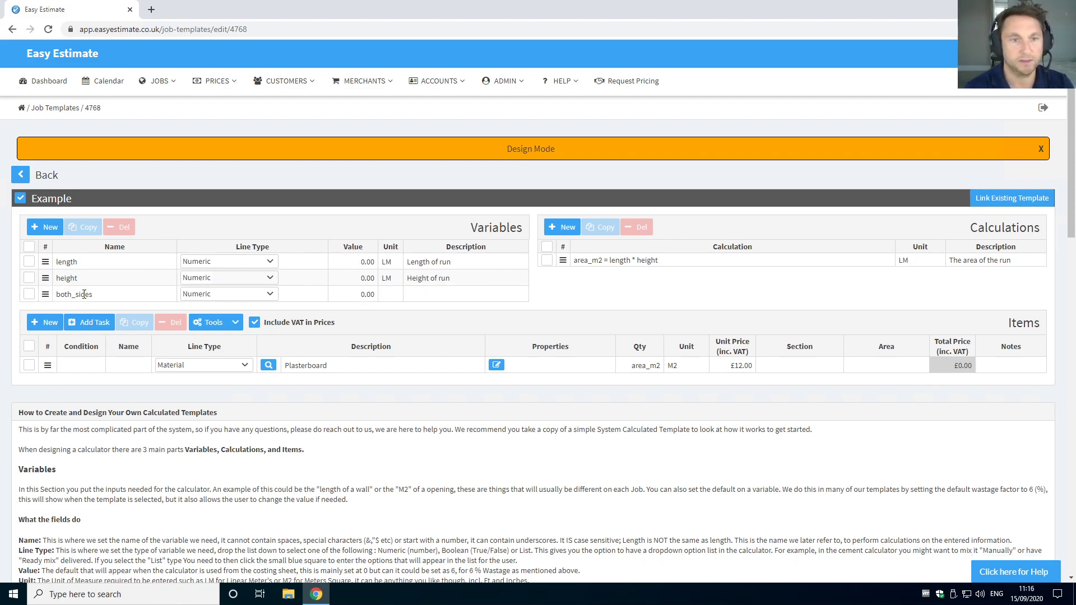
left_click(240, 294)
left_click(238, 327)
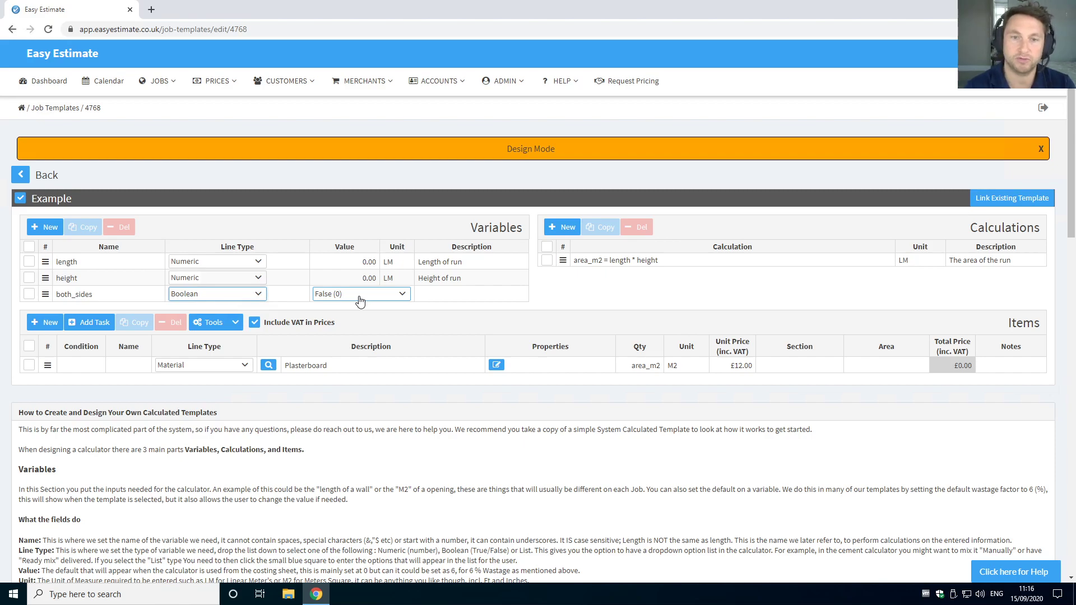
Describe the both_sides variable as "Do you want to plasterboard both sides"
left_click(440, 297)
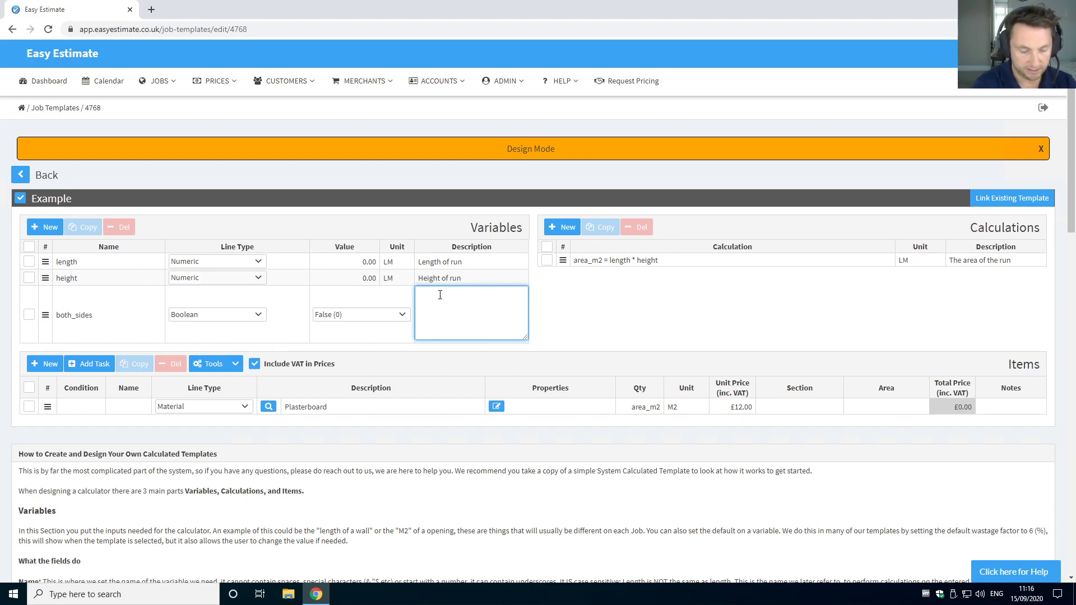
type("Do you want top lasterboard both sideas")
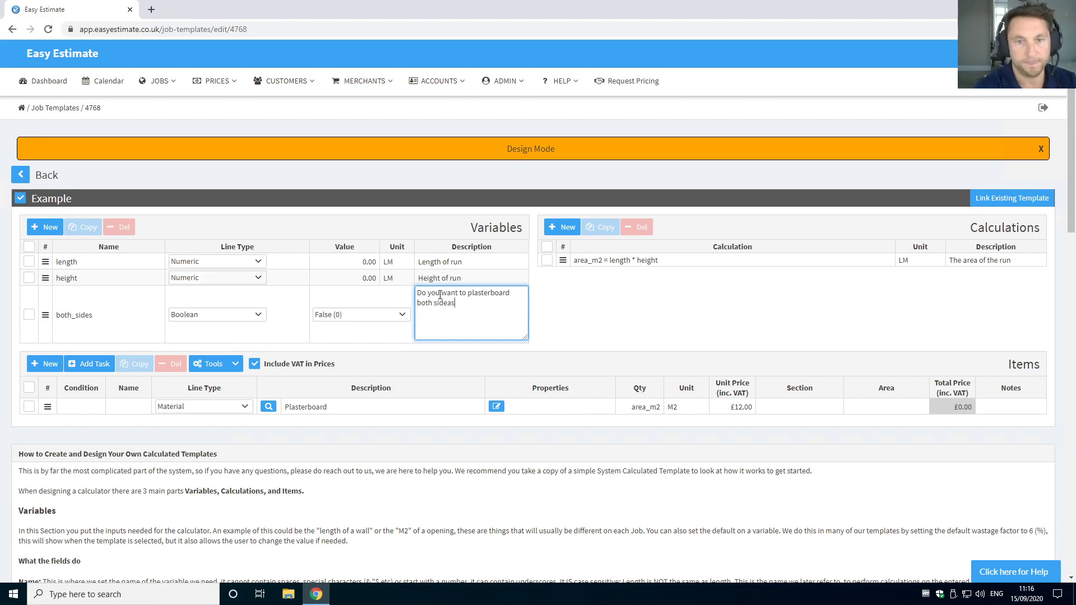
key("BackSpace")
key("BackSpace")
type("s")
left_click(554, 310)
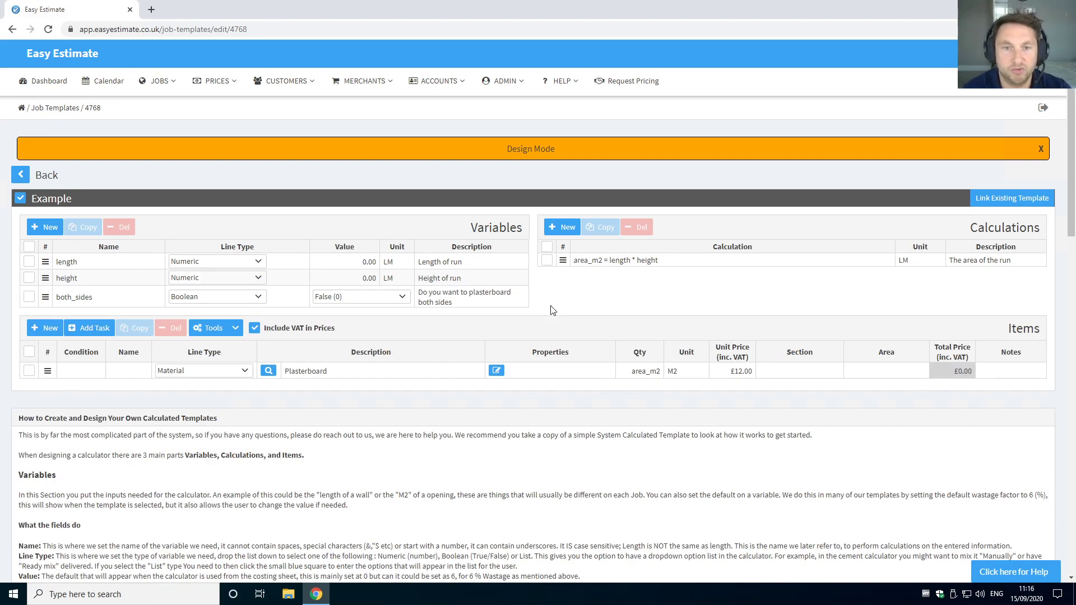
Add a second material item and copy the Plasterboard description into it
left_click(51, 329)
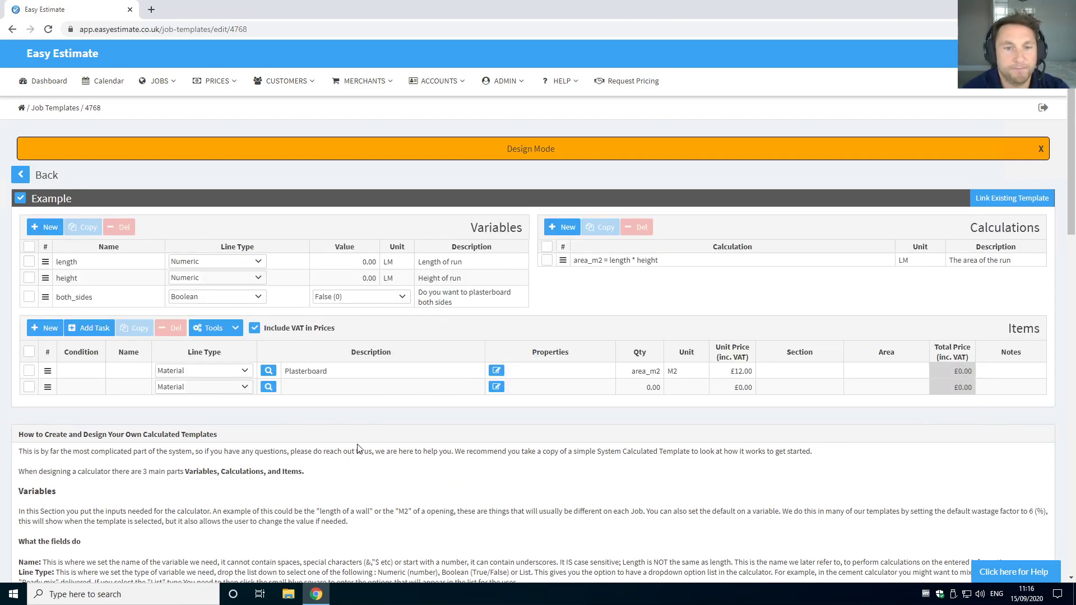
left_click(334, 373)
left_click_drag(334, 370, 284, 372)
key("ctrl+c")
left_click(343, 428)
key("ctrl+v")
Copy the quantity area_m2 and unit M2 to the second Plasterboard item and set its unit price to £12
left_click(635, 374)
key("ctrl+c")
left_click(646, 391)
key("ctrl+v")
left_click(684, 375)
key("ctrl+c")
left_click(689, 391)
key("ctrl+v")
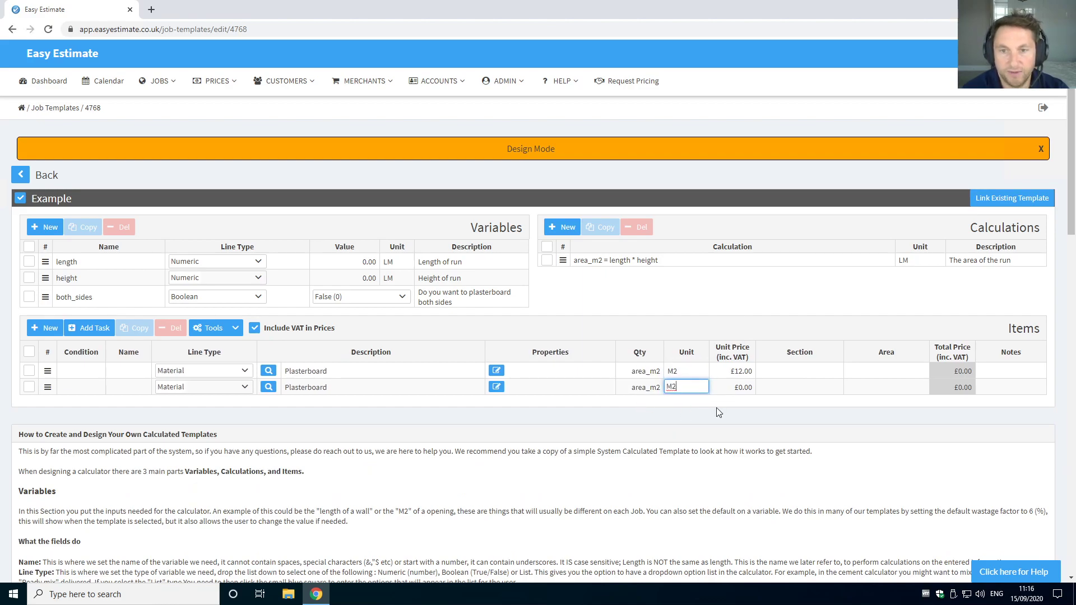
left_click(738, 390)
type("12")
key("Tab")
left_click(754, 403)
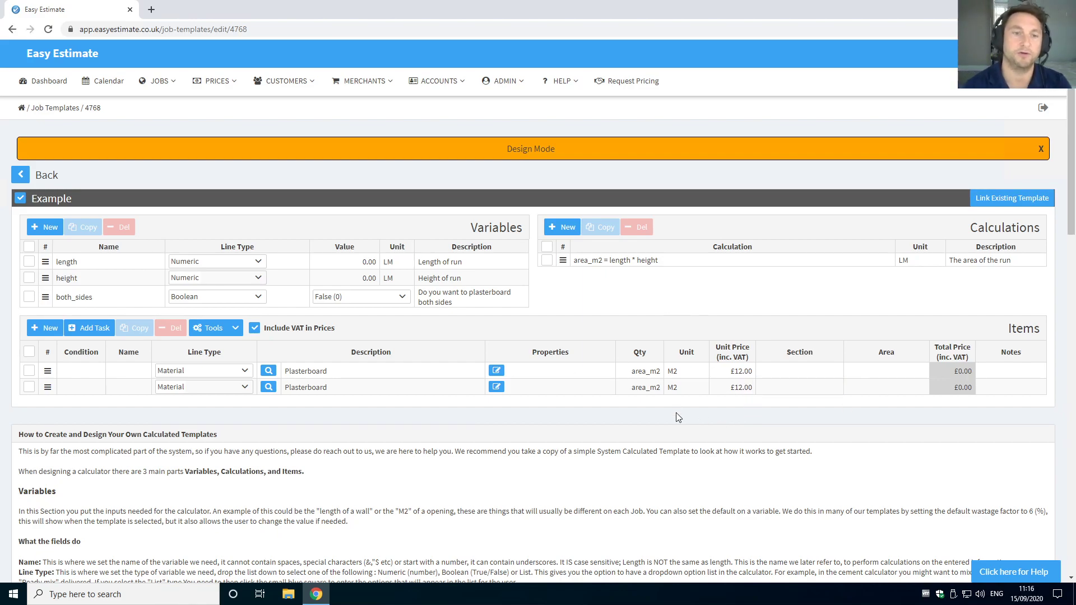
Give the second Plasterboard item the condition both_side == true
left_click(86, 386)
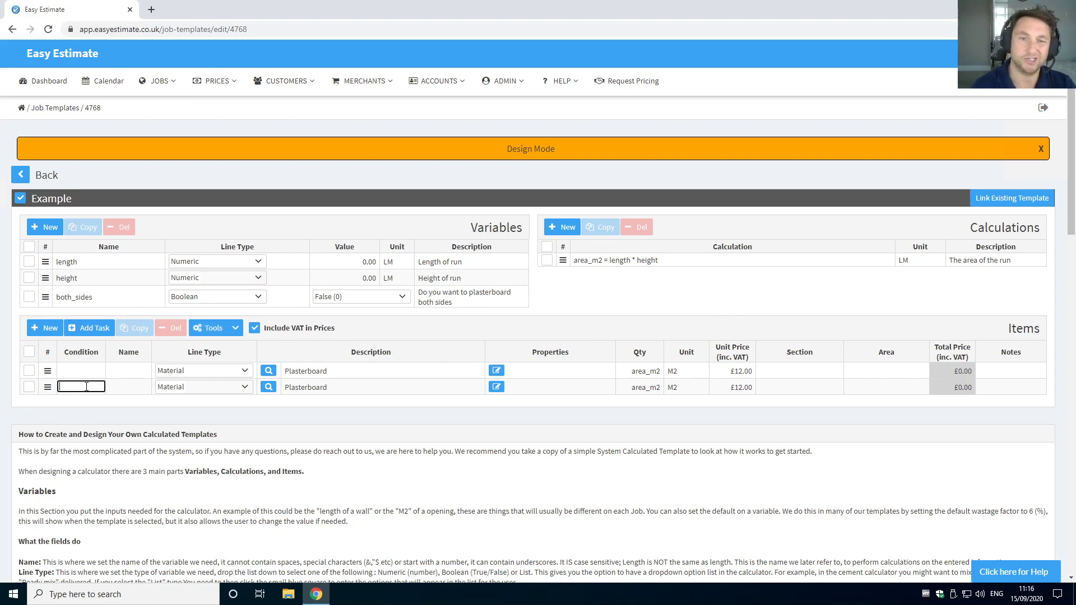
type("b")
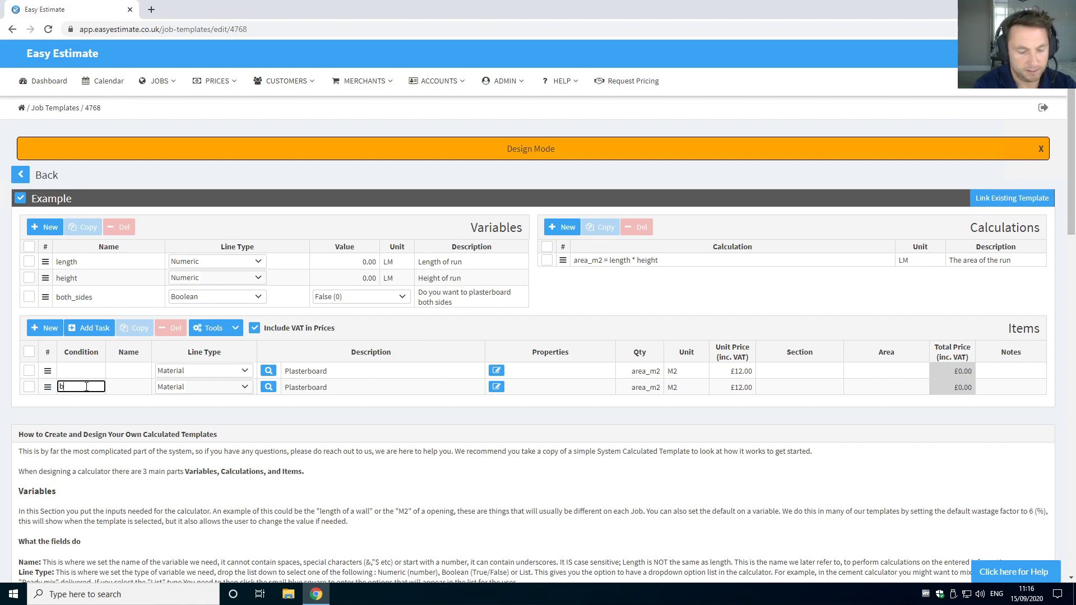
type("oth_side")
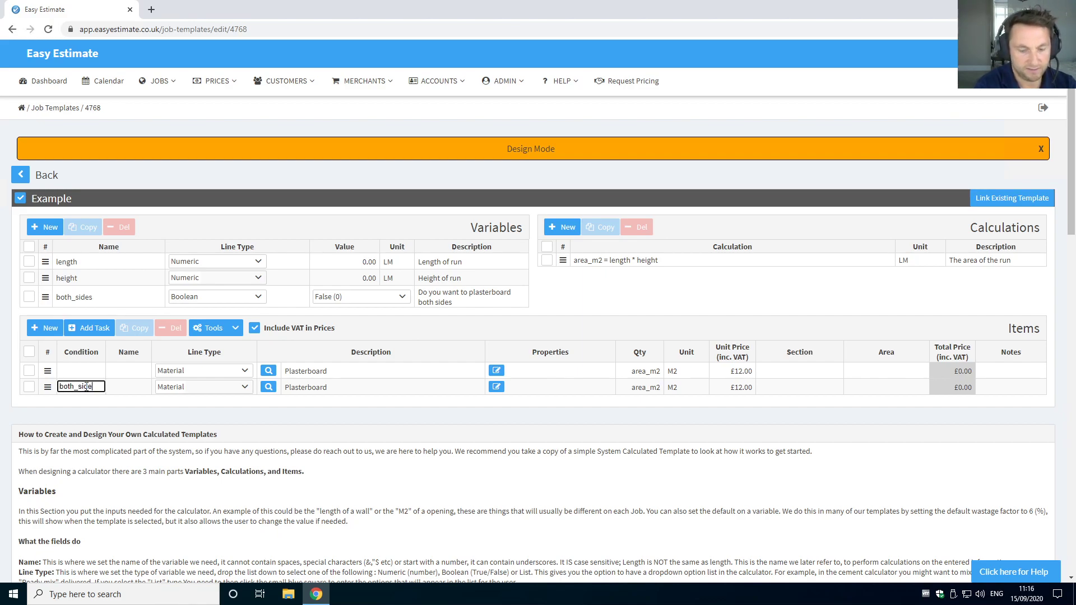
type(" ==")
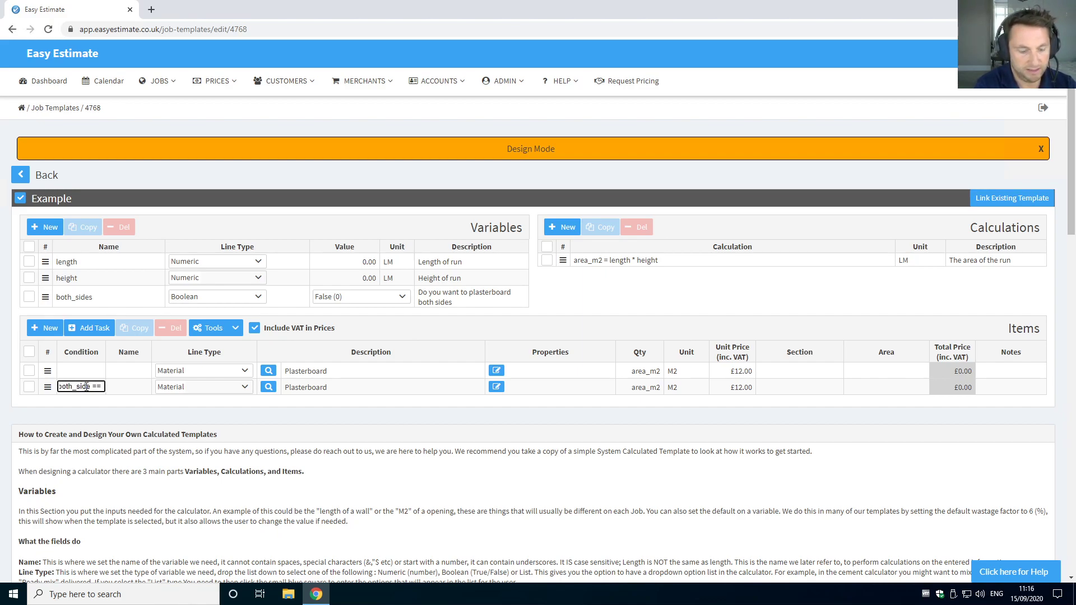
type(" true")
key("Return")
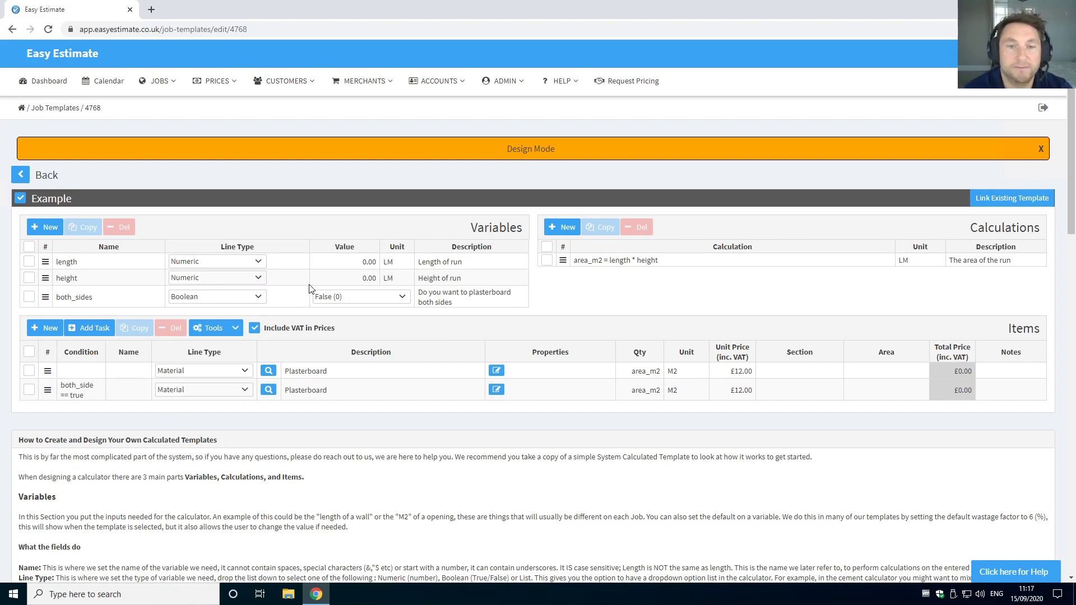
Try True (1) as the both_sides default value and both_side == 1 as the second Plasterboard item's condition
left_click(364, 298)
left_click(360, 330)
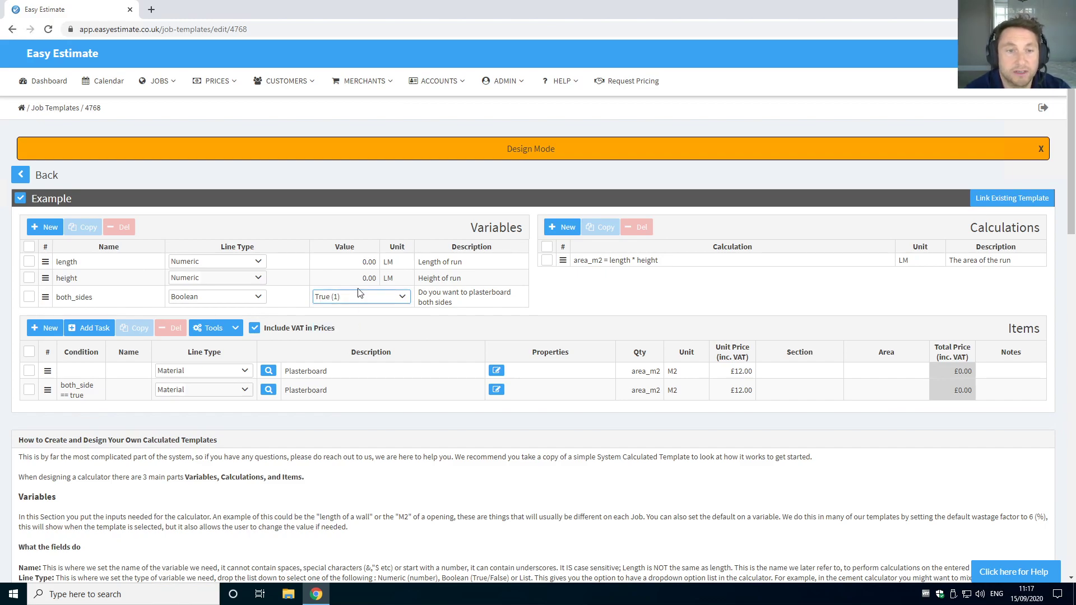
left_click(84, 390)
double_click(96, 387)
type("1")
key("Return")
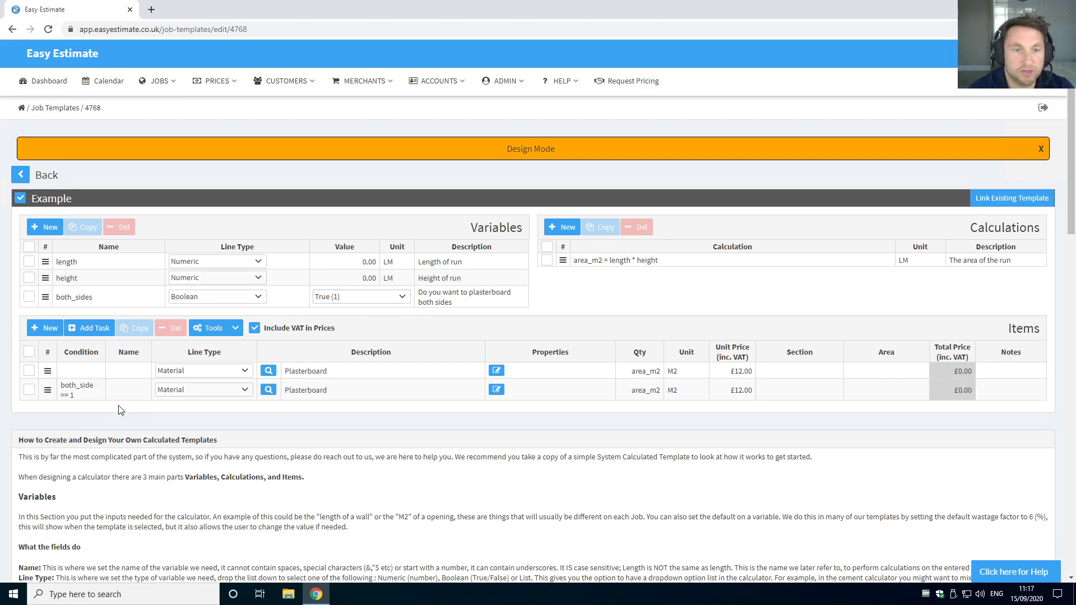
Correct the second Plasterboard item's condition to both_sides == true
left_click(94, 389)
type("s")
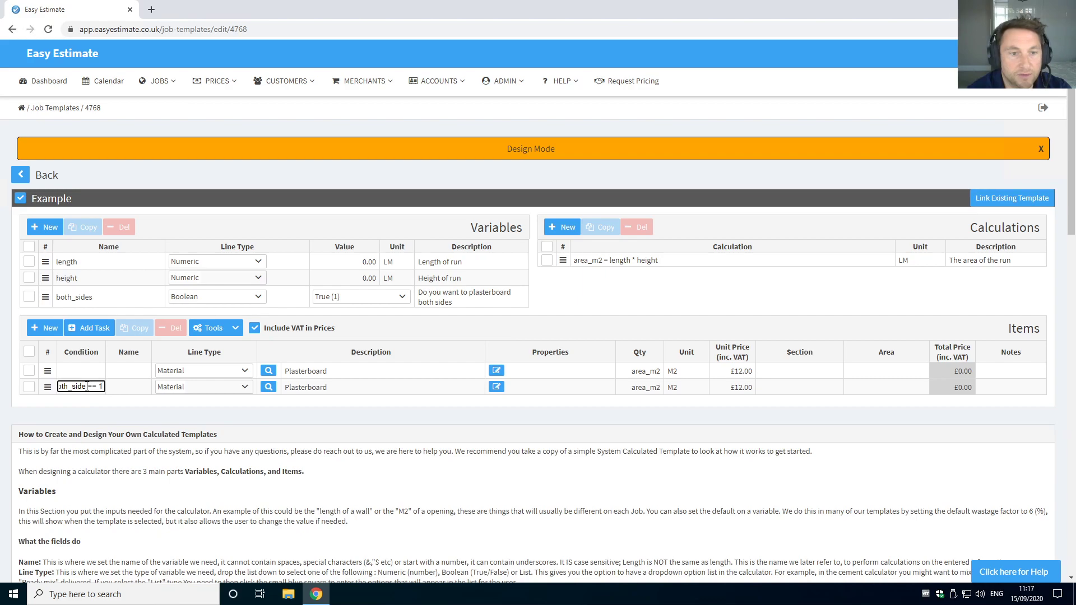
left_click(97, 408)
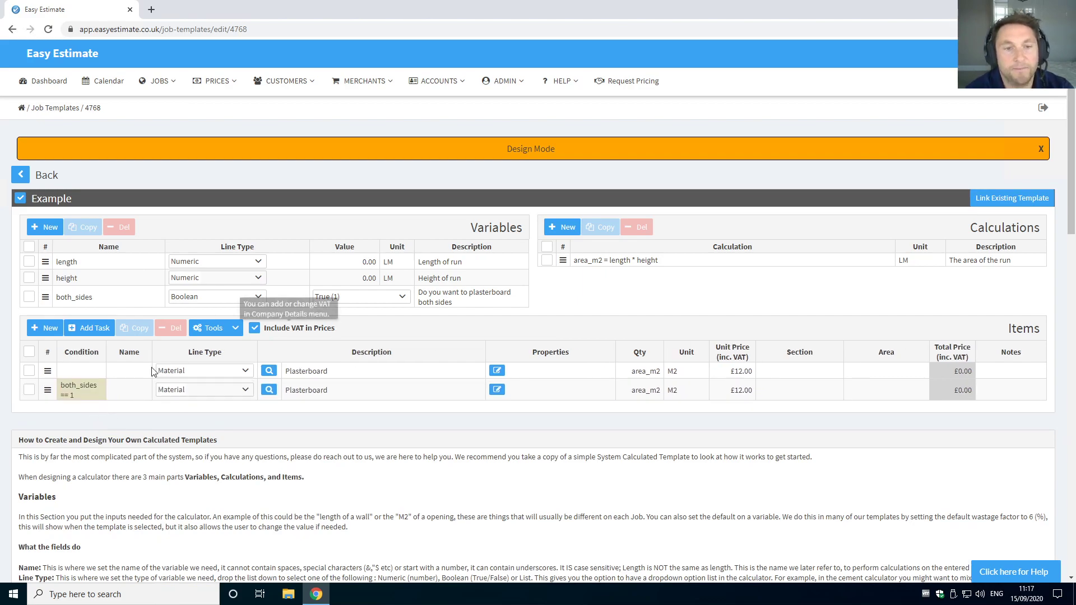
left_click(84, 396)
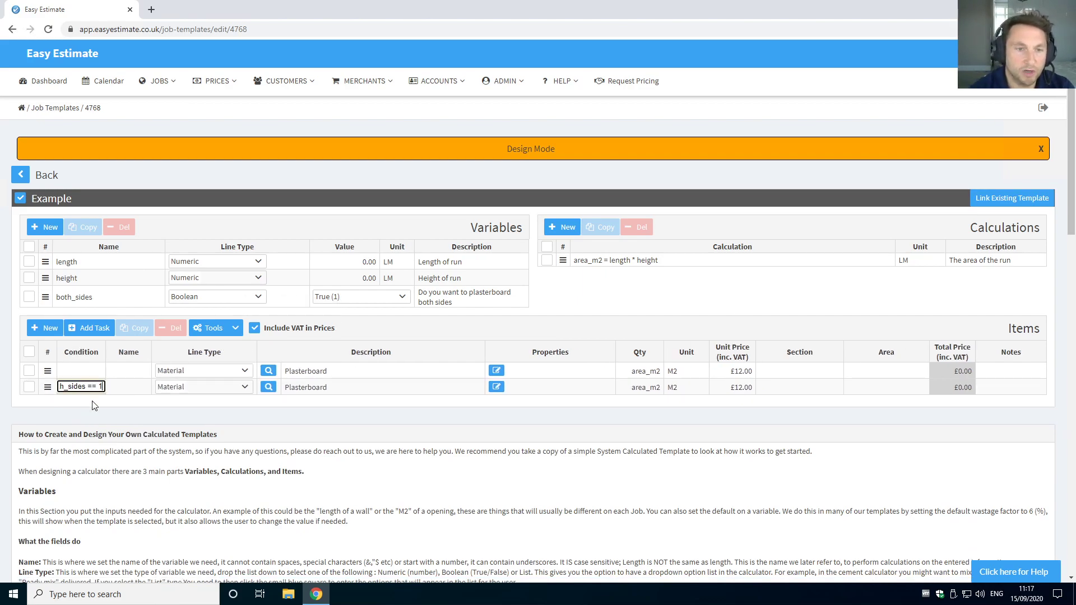
key("BackSpace")
type("true")
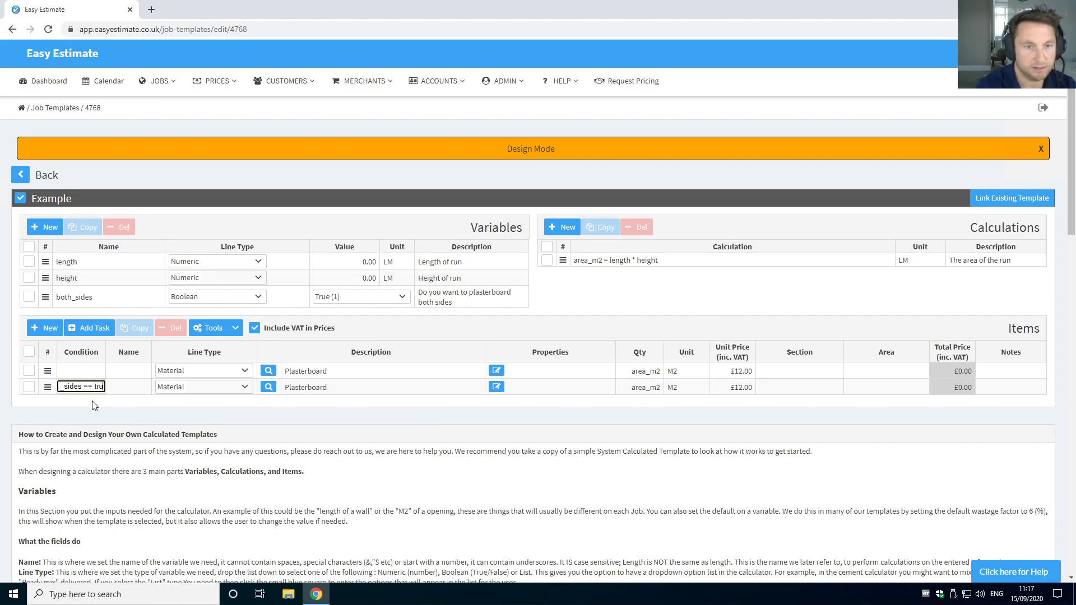
left_click(94, 405)
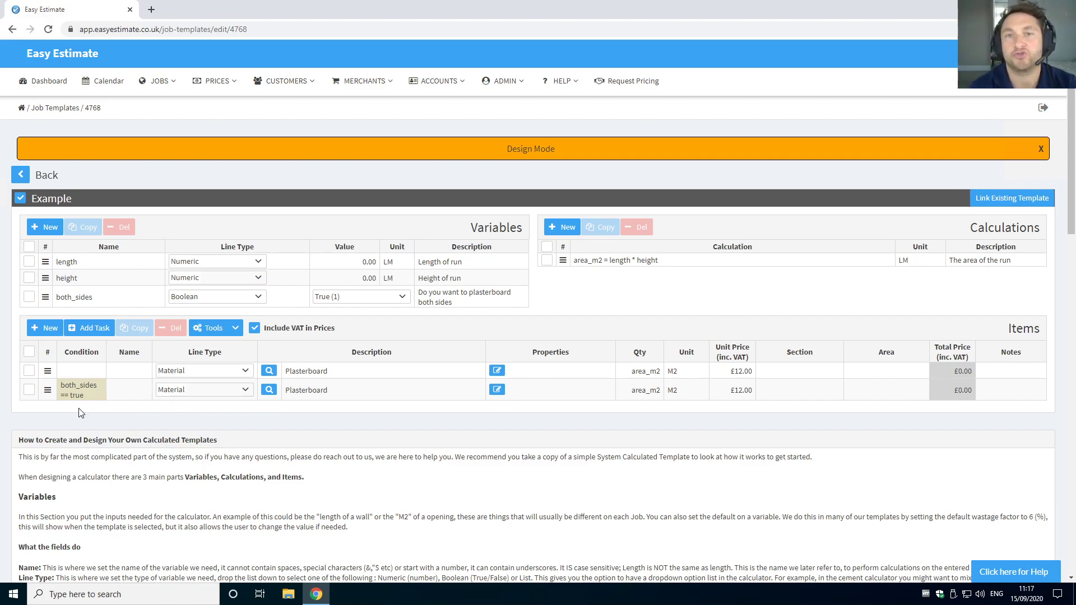
Switch the both_sides default value between False and True, finishing on False (0)
left_click(384, 303)
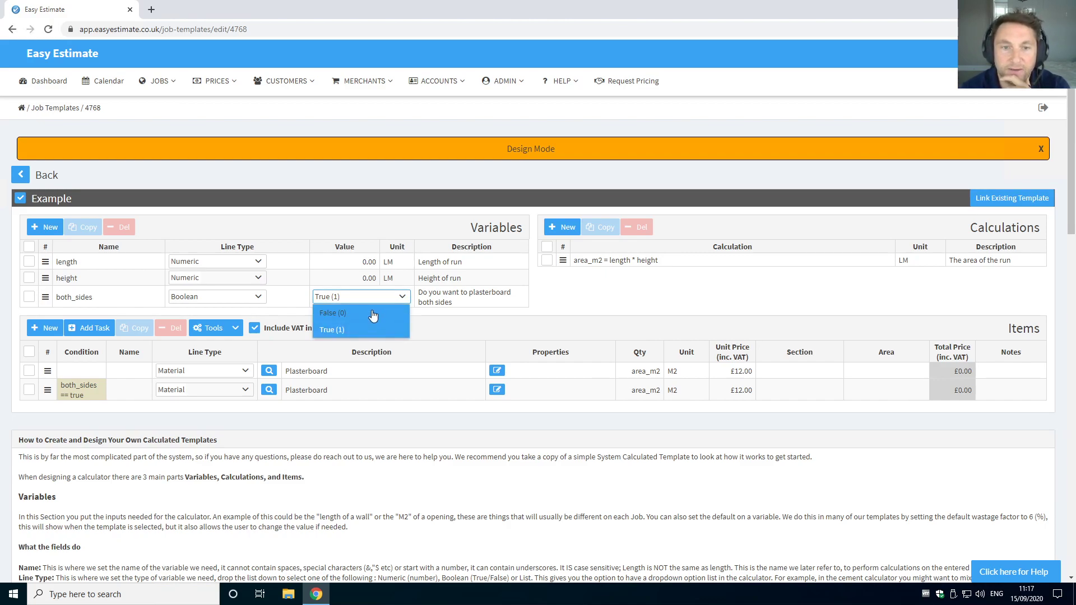
left_click(370, 314)
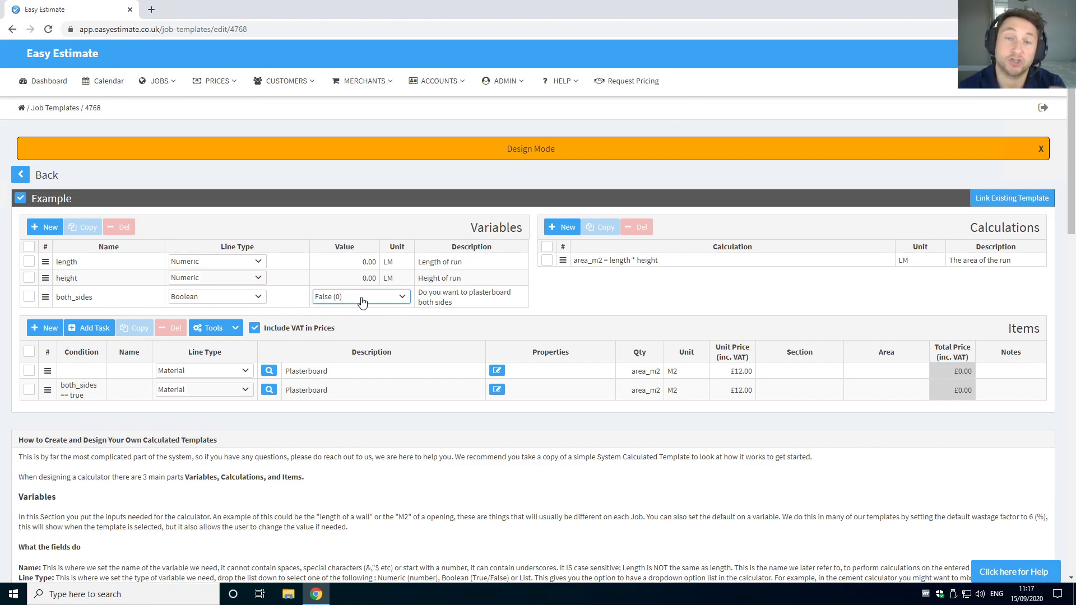
left_click(362, 302)
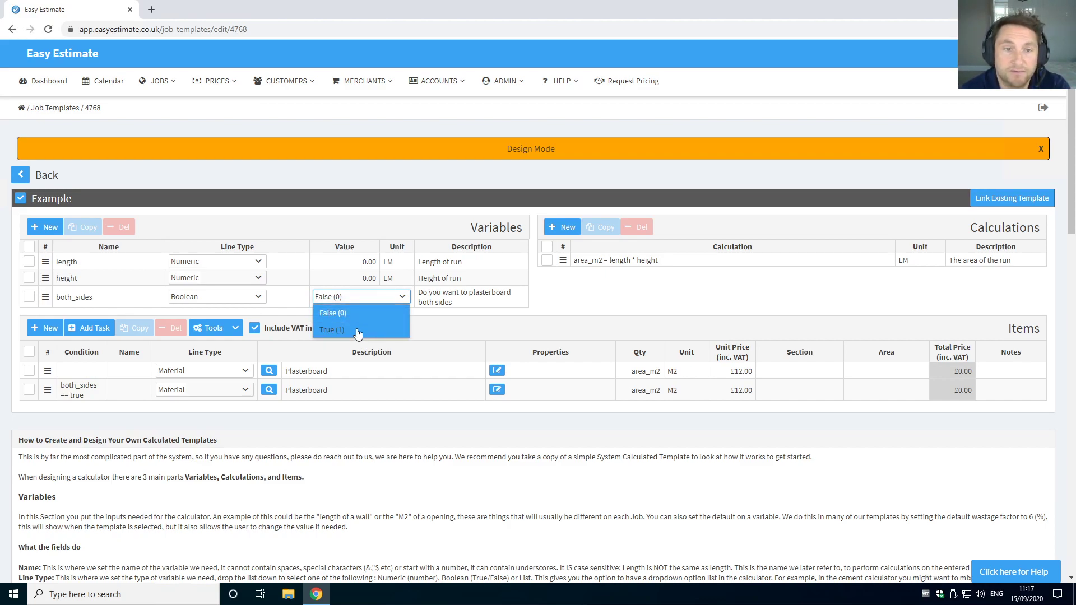
left_click(357, 331)
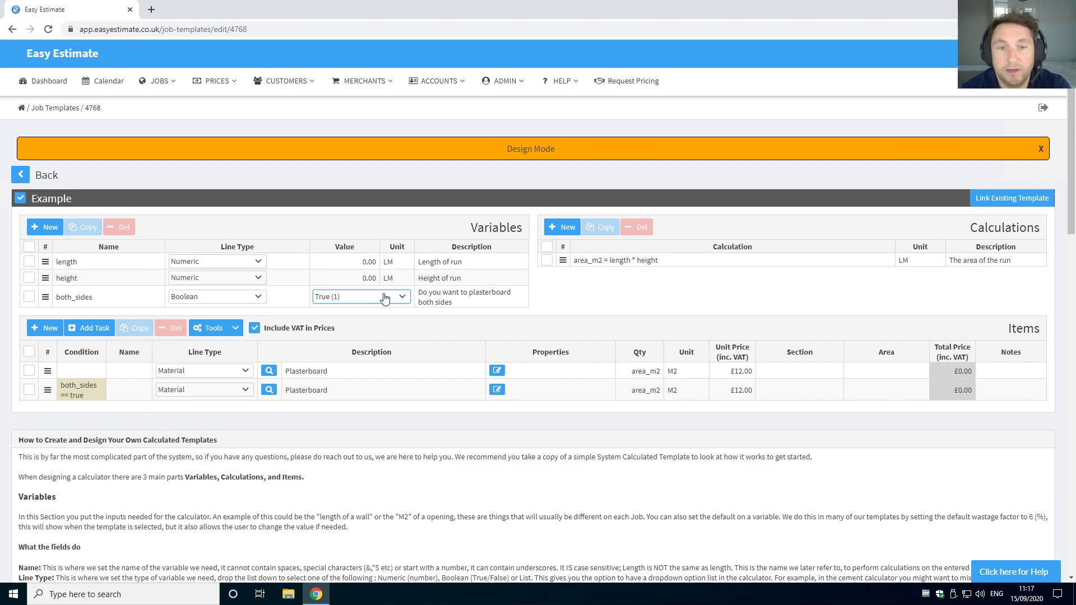
left_click(358, 303)
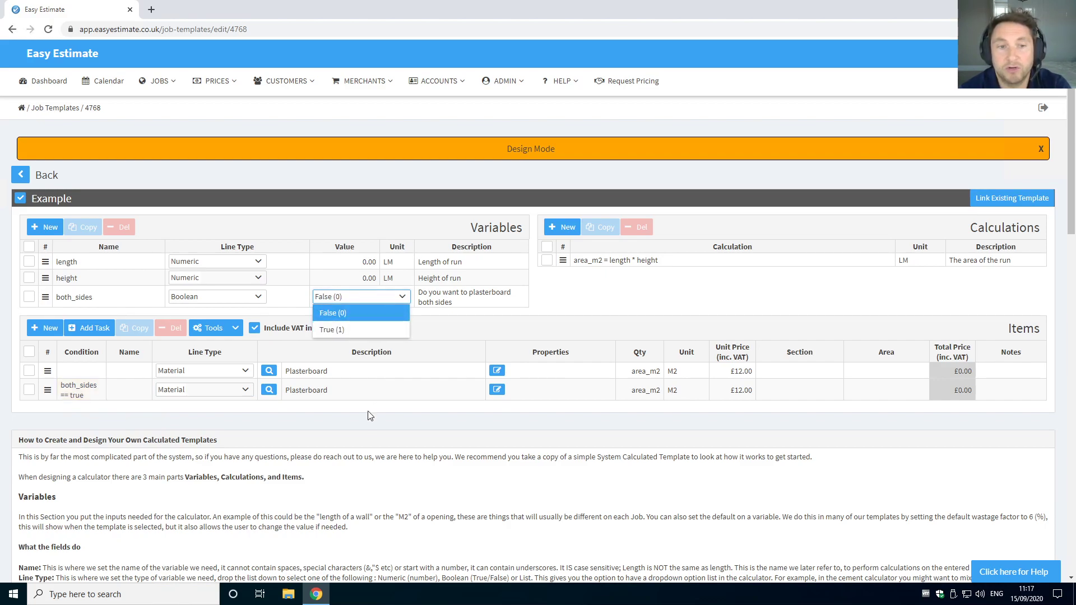
left_click(353, 315)
left_click(566, 297)
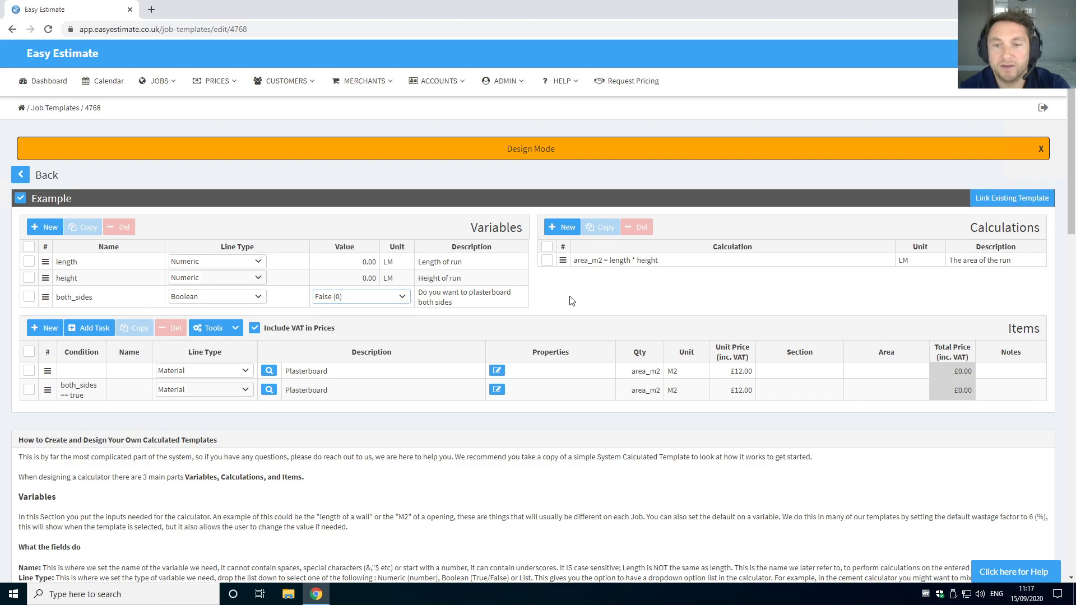
Return to the Example Job's costing, search its templates for "exampl" and load the Example template
left_click(156, 82)
left_click(191, 227)
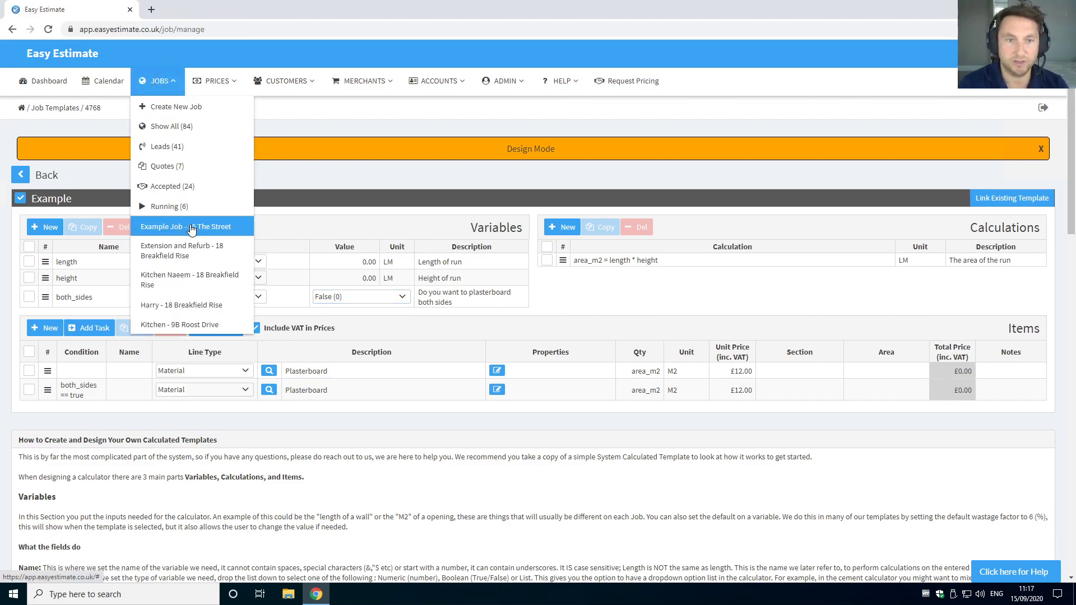
left_click(658, 185)
type("exampl")
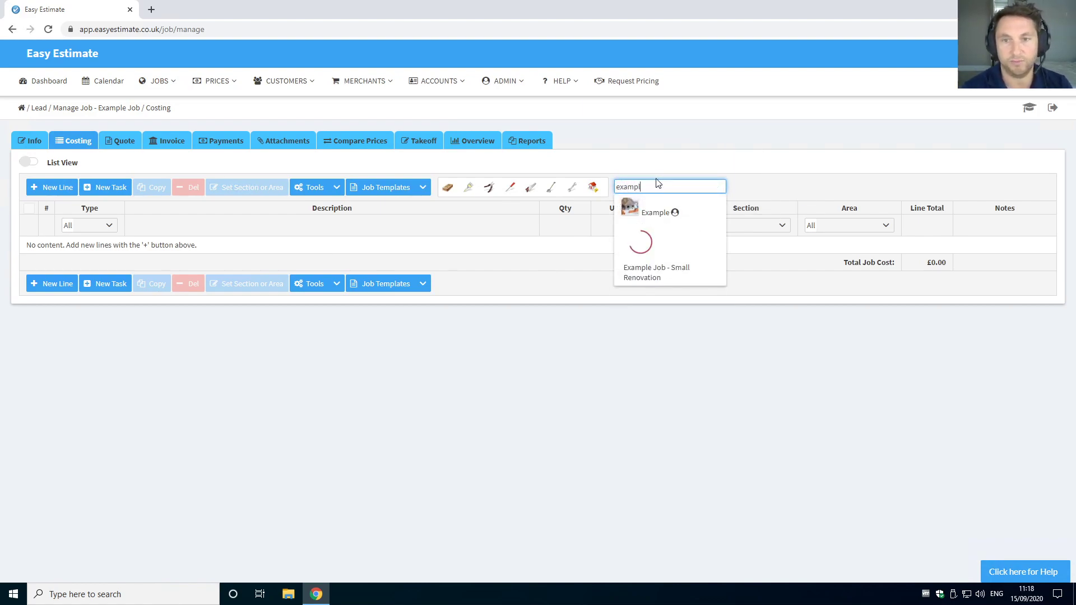
left_click(639, 211)
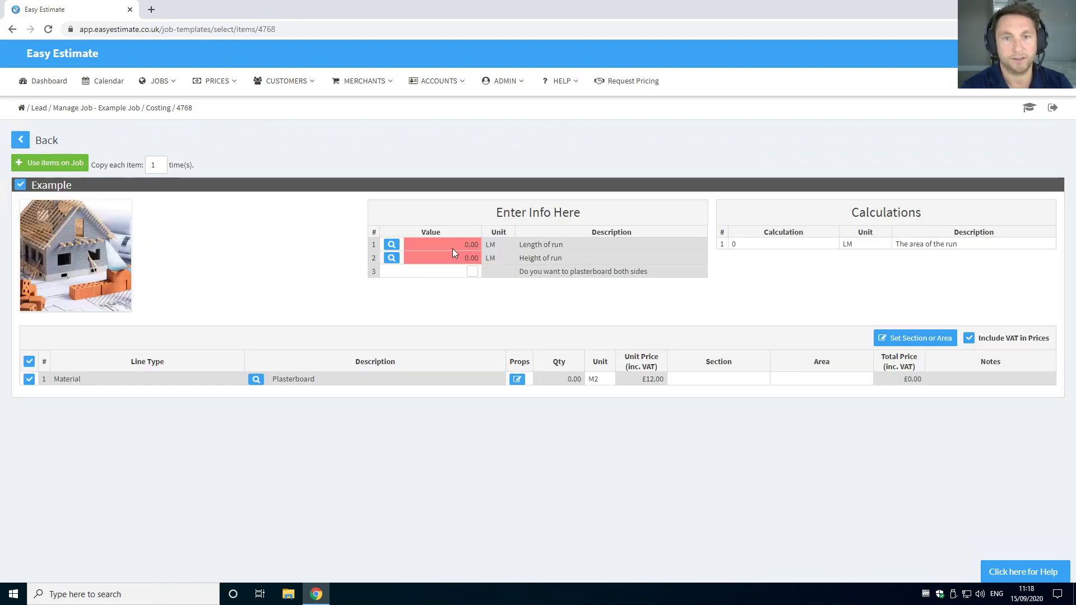
Enter 10 as the length of run and 2.4 as the height of run, leaving the both-sides option off
left_click(452, 246)
type("10")
key("Tab")
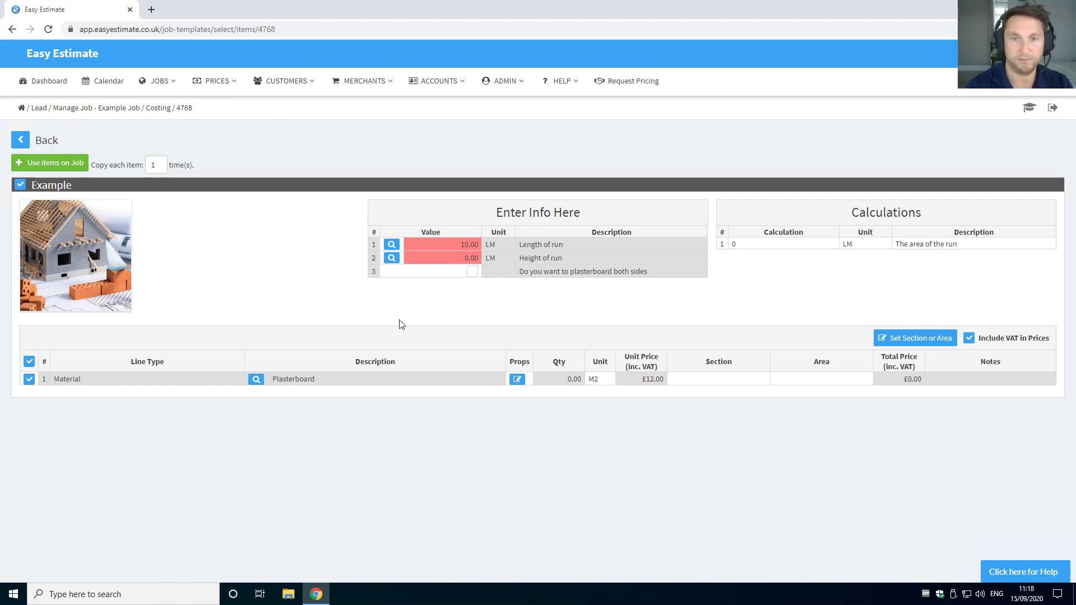
left_click(433, 258)
type("2.4")
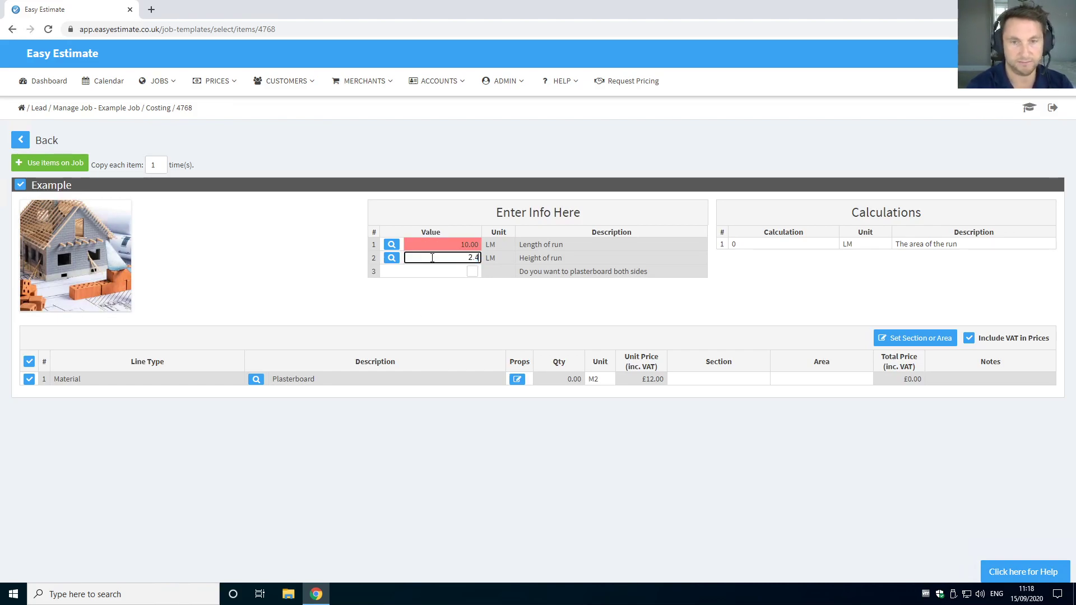
key("Tab")
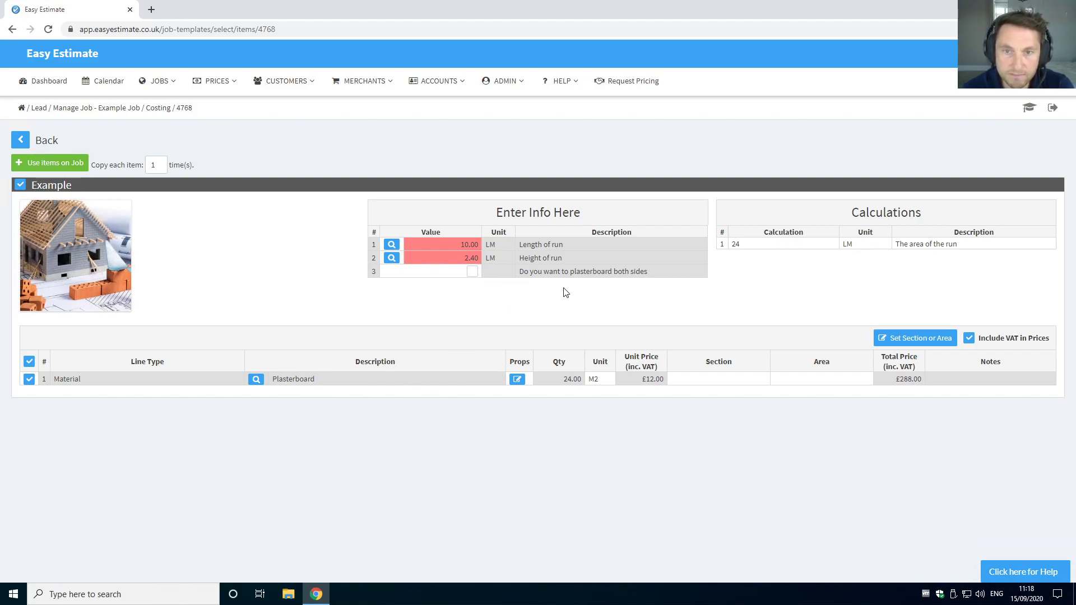
Turn on the option to plasterboard both sides, and reopen the Example template for editing from the job templates list
left_click(472, 272)
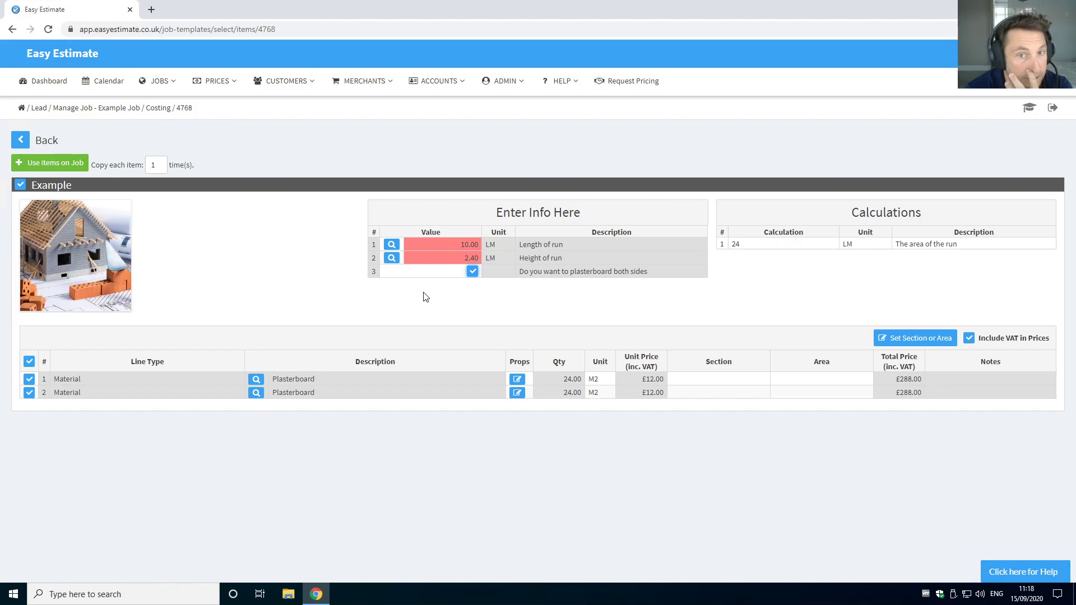
left_click(21, 141)
left_click(503, 80)
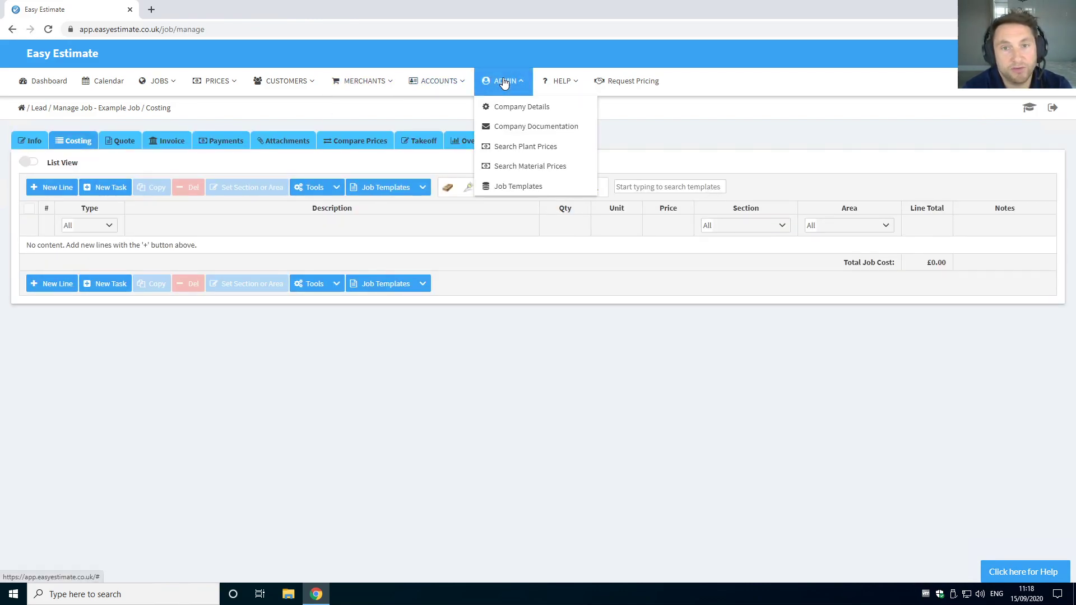
left_click(529, 185)
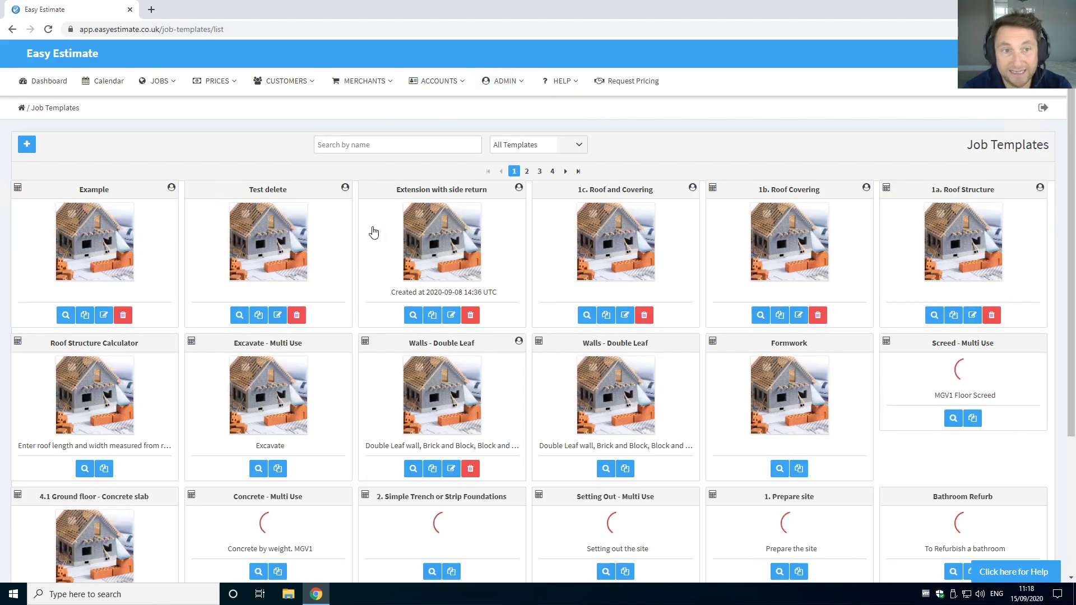
left_click(67, 315)
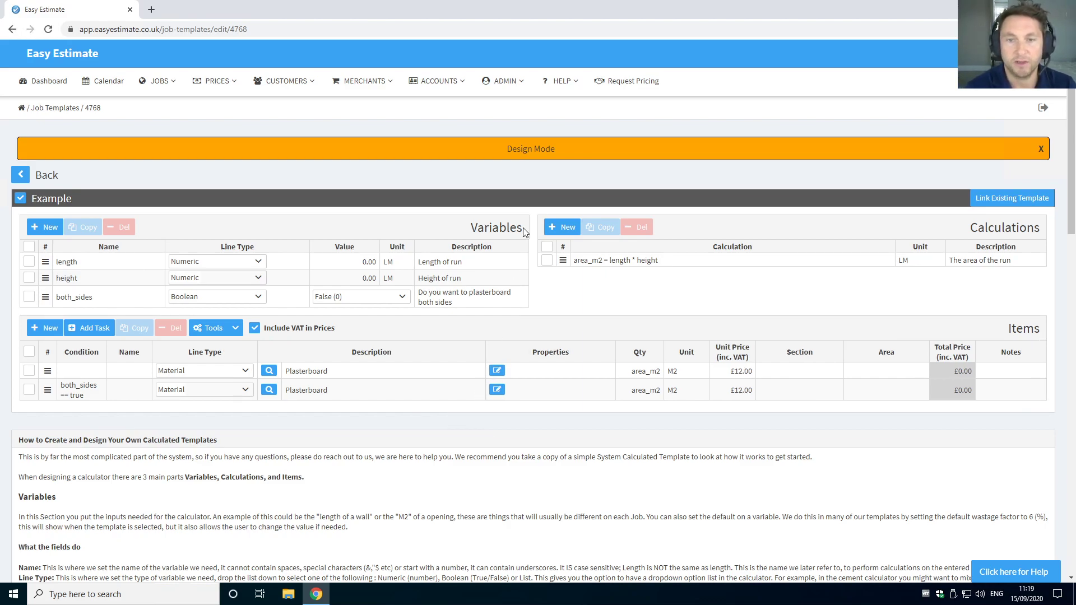
Add a second calculation to the Example template and begin its formula with size_per_board =
left_click(565, 230)
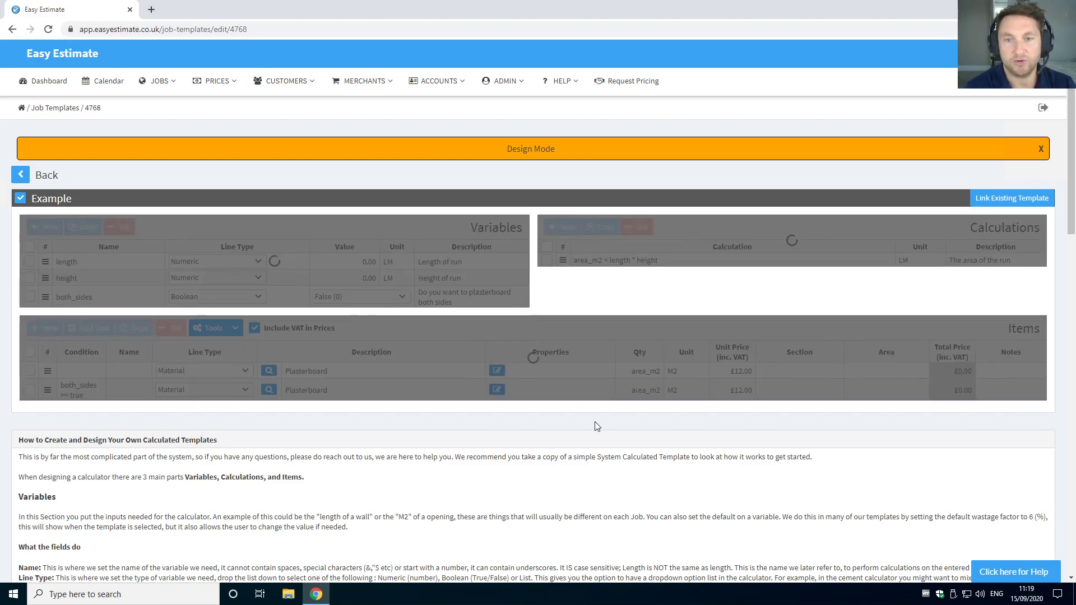
left_click(604, 276)
key("BackSpace")
key("BackSpace")
key("BackSpace")
key("BackSpace")
type("packs")
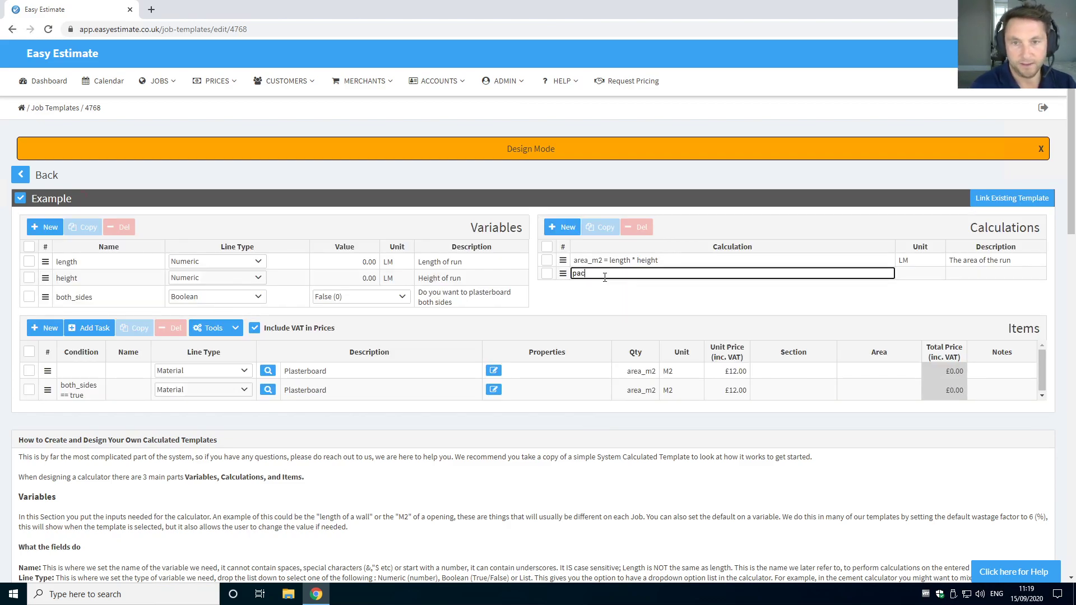
key("BackSpace")
key("BackSpace")
key("BackSpace")
key("BackSpace")
key("BackSpace")
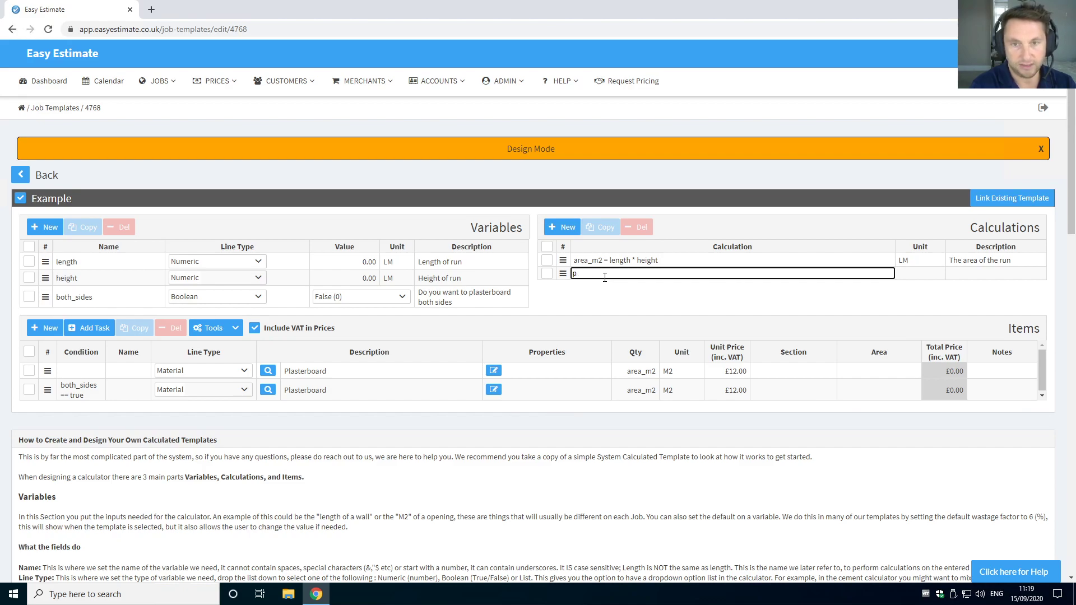
type("size")
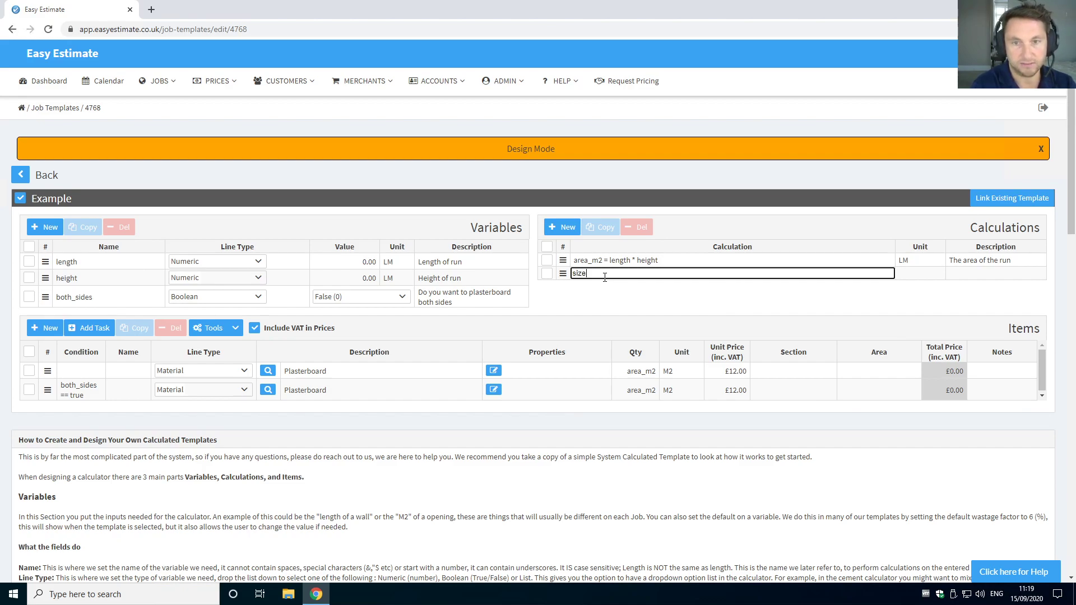
type("_per_")
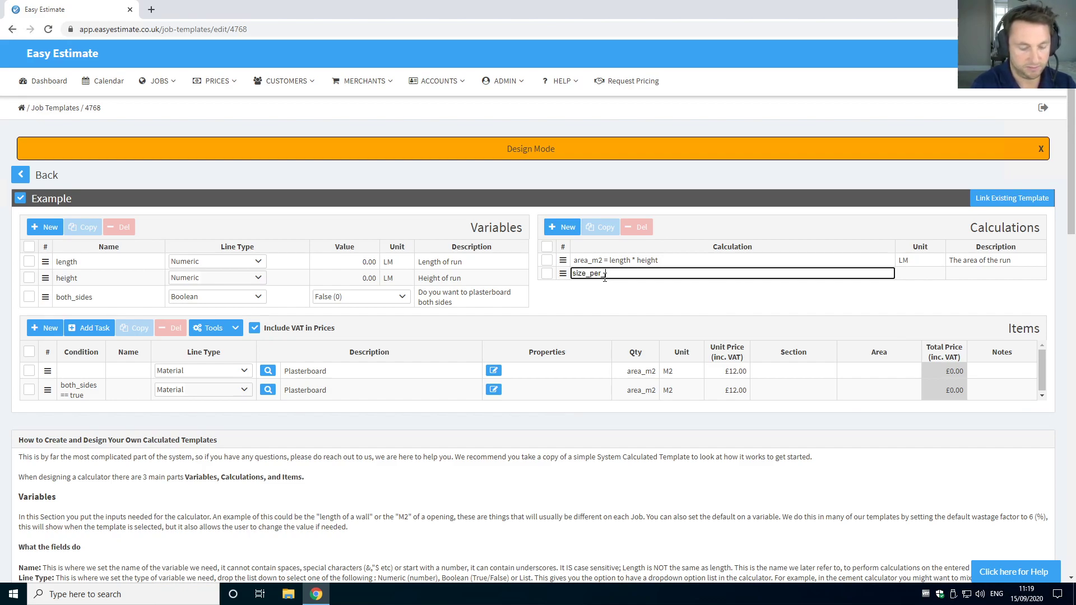
type("board =")
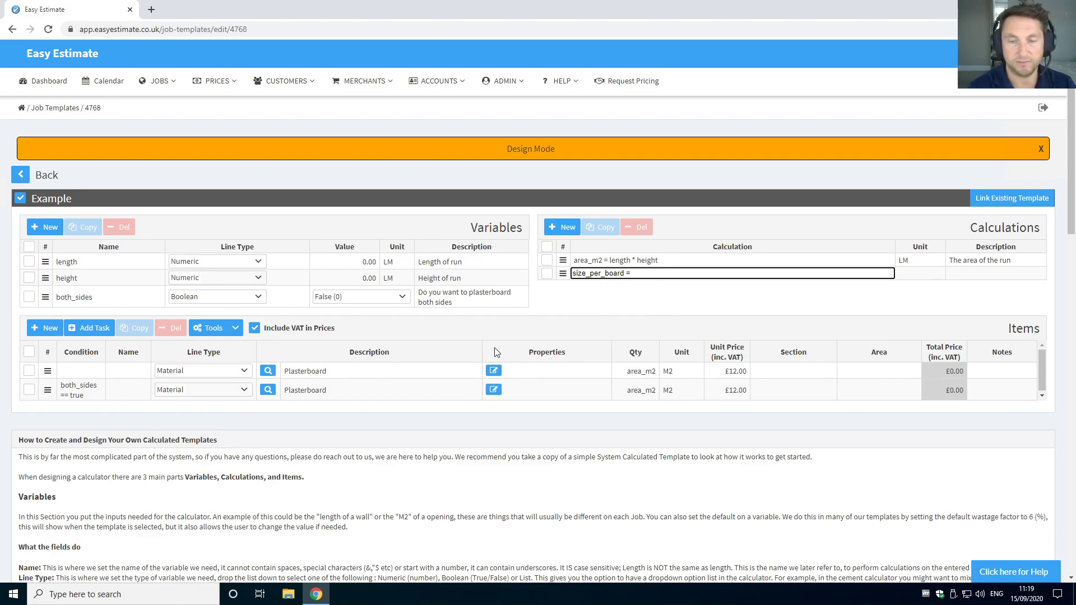
Name the first Plasterboard item plasterboard
left_click(135, 371)
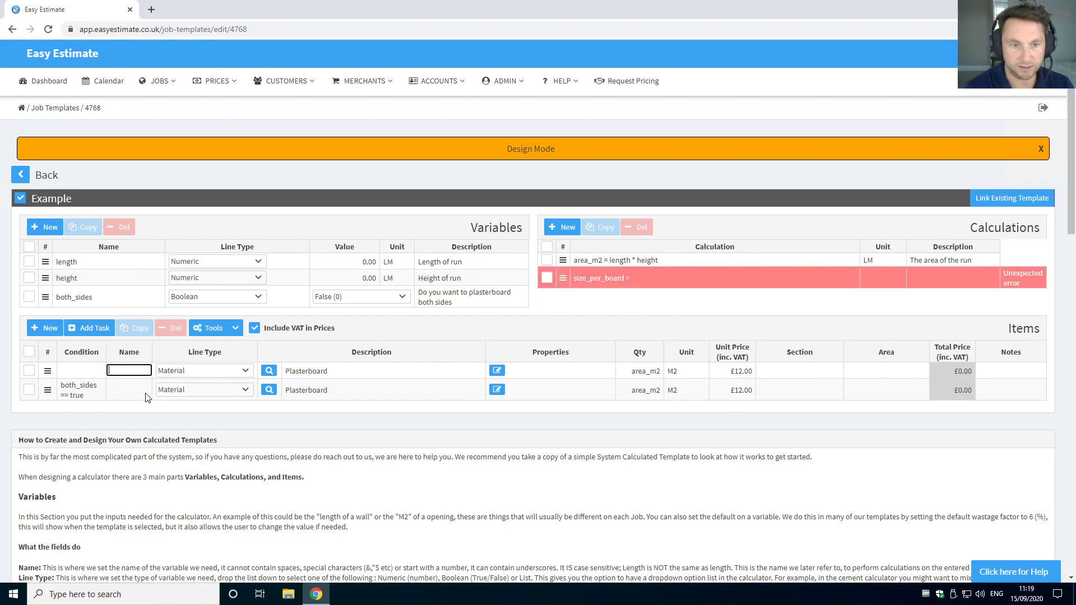
type("plasterboard")
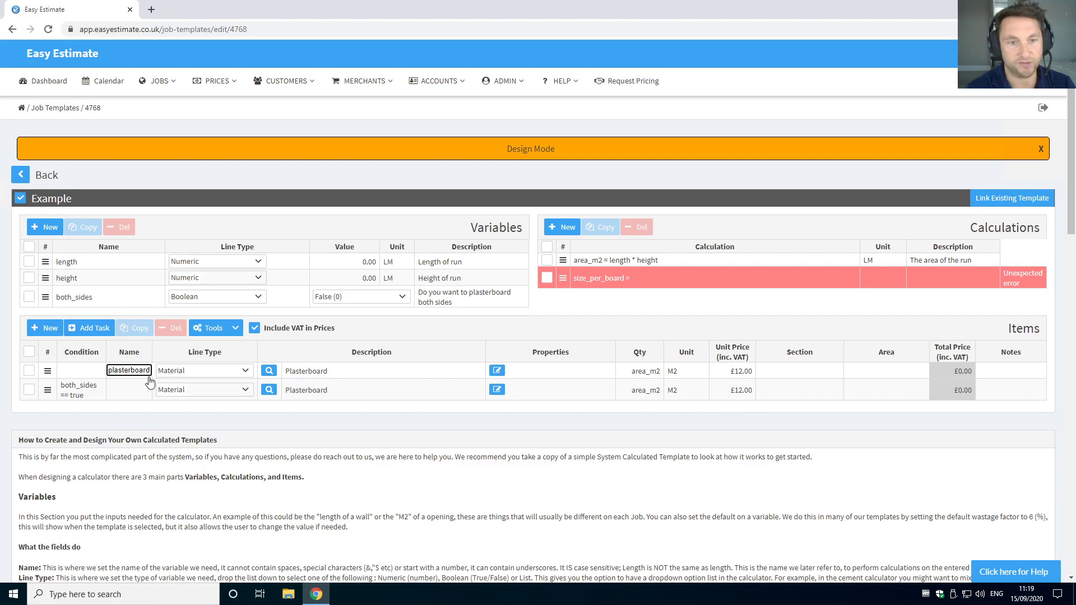
left_click(357, 363)
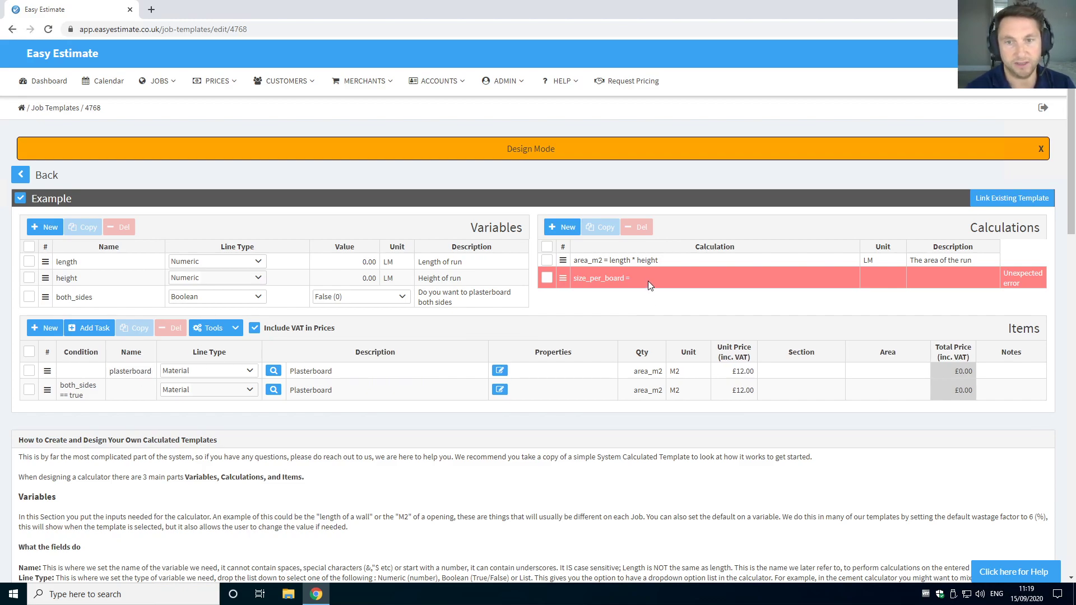
Complete the second calculation as size_per_board = plasterboard.length * plasterboard.height
left_click(623, 278)
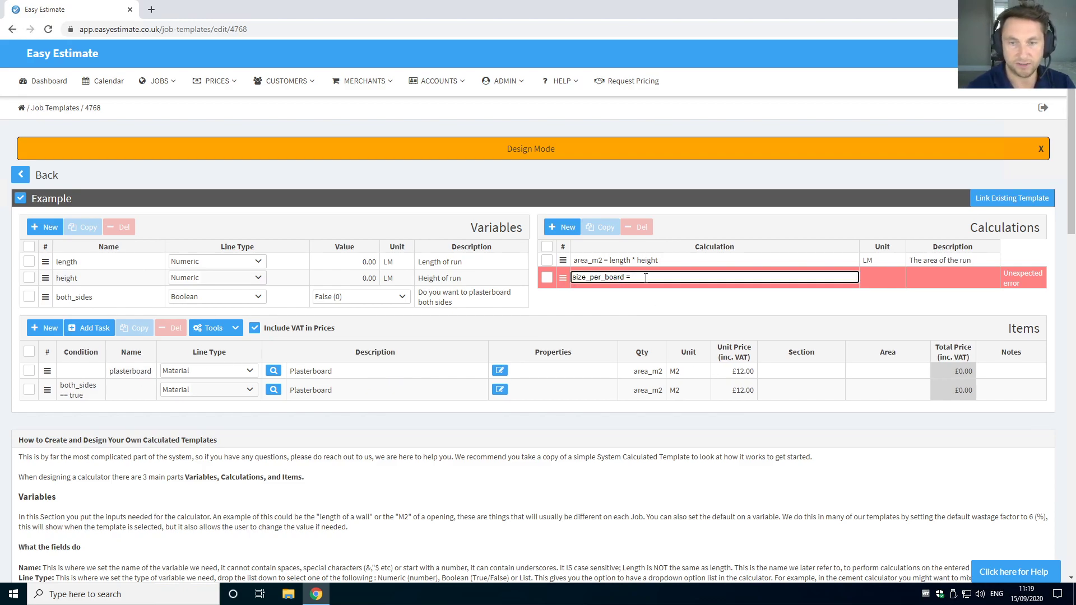
type("plaster")
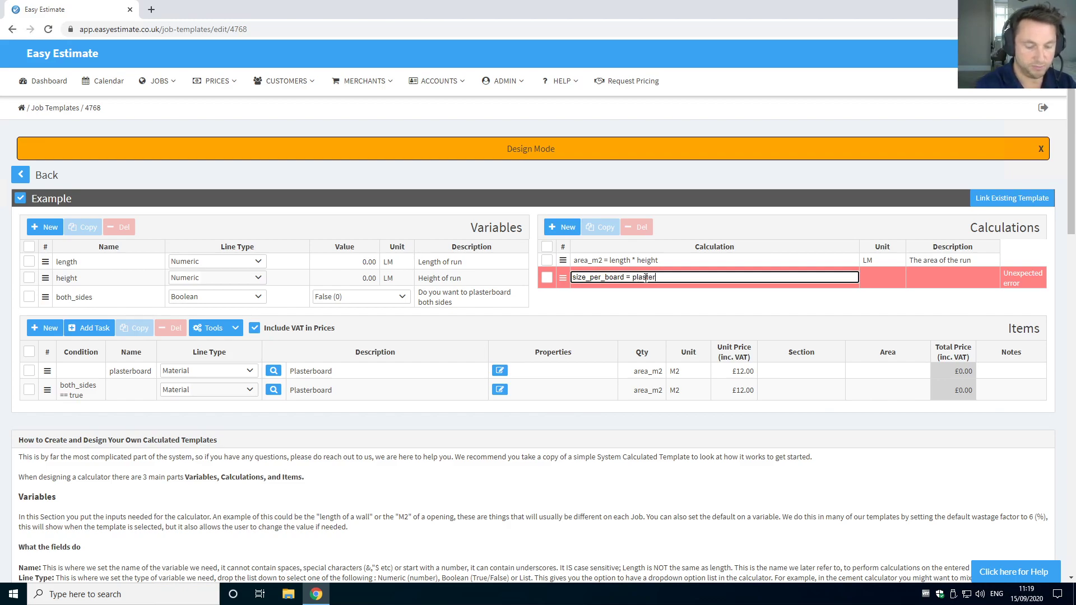
type("board.length * plasterboard")
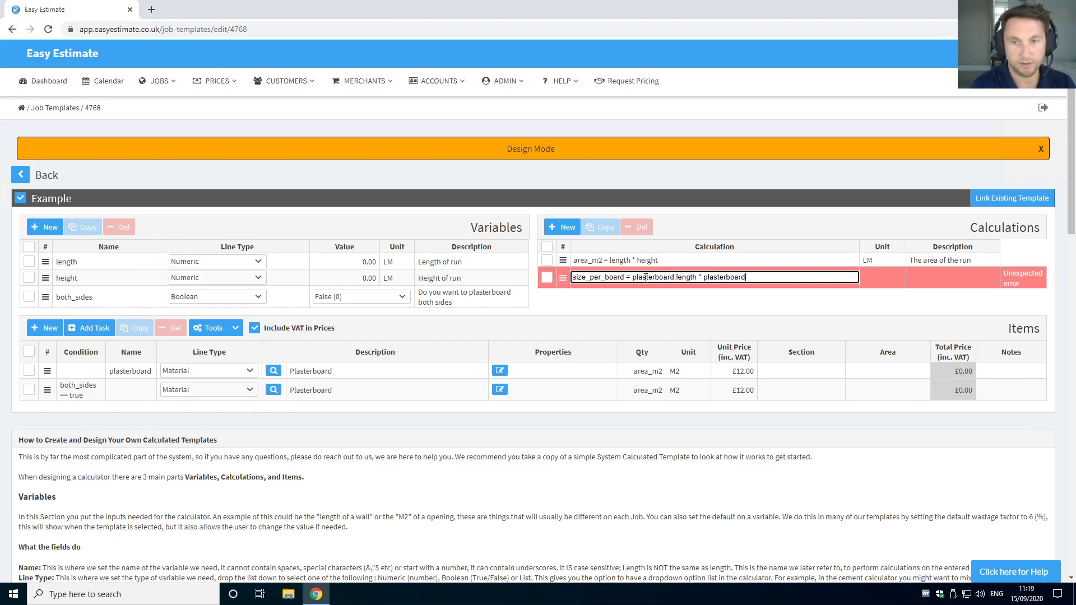
type(".height")
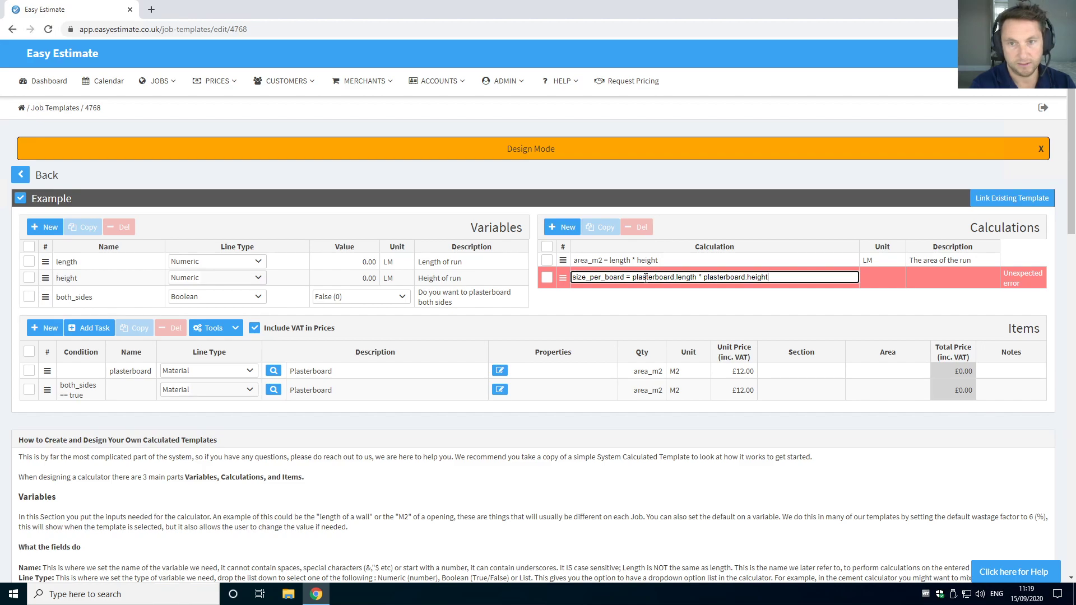
key("Return")
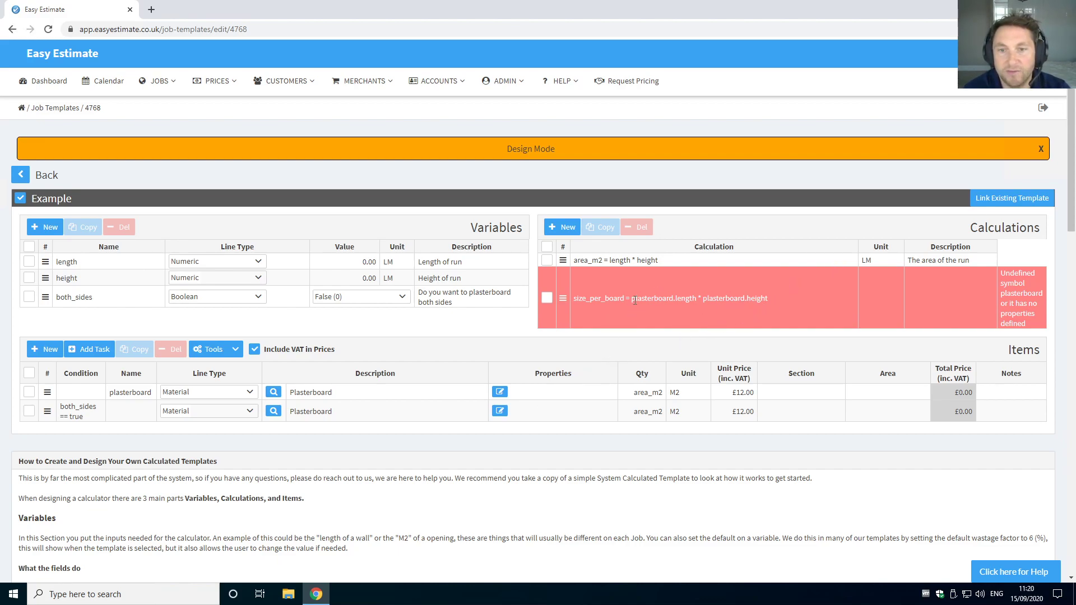
Give the first Plasterboard item the properties length 1.2 and height 1.2, and save them
left_click_drag(533, 373, 573, 374)
left_click(500, 394)
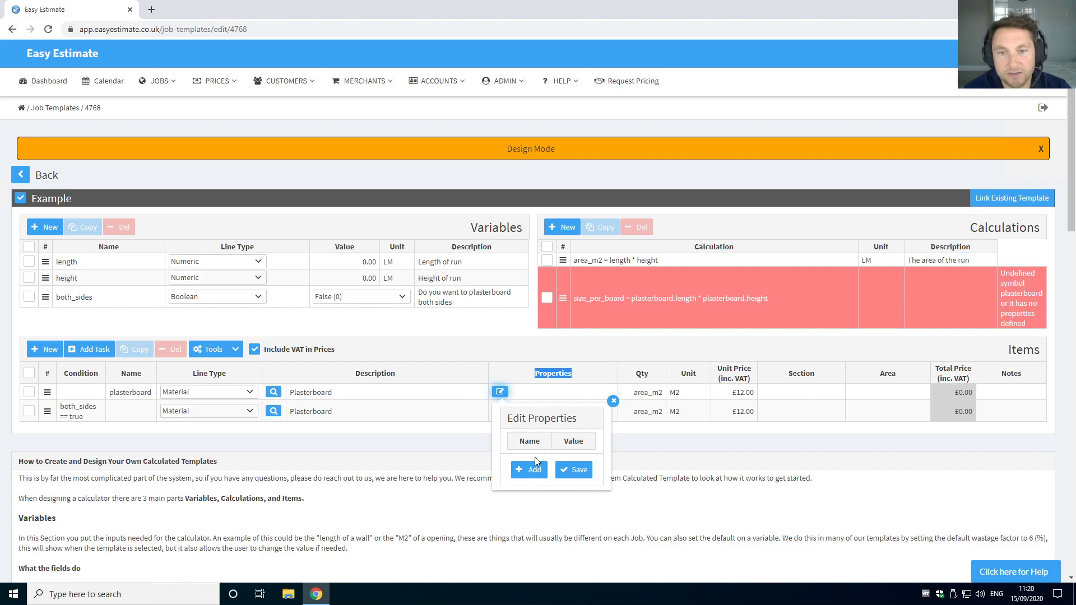
left_click(530, 473)
left_click(535, 496)
left_click(533, 462)
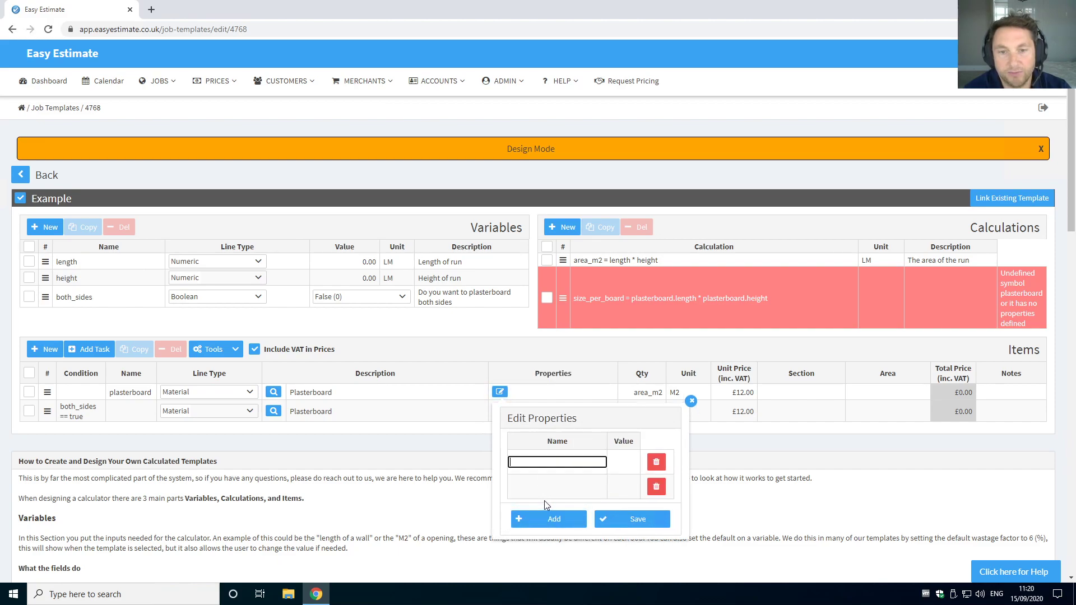
type("length")
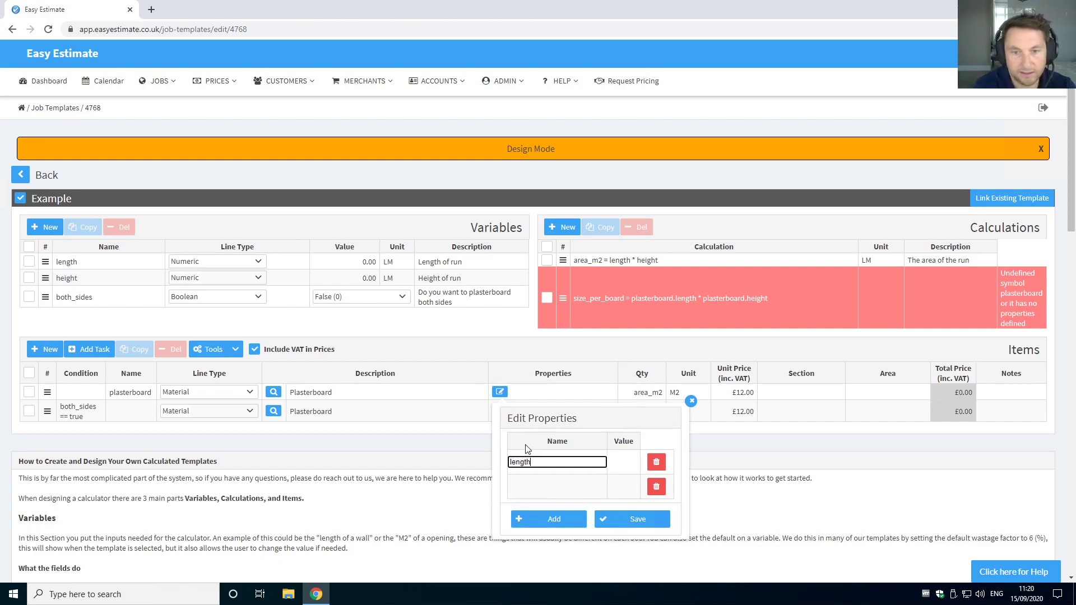
key("Tab")
type("1.2")
left_click(527, 487)
type("height")
left_click(625, 487)
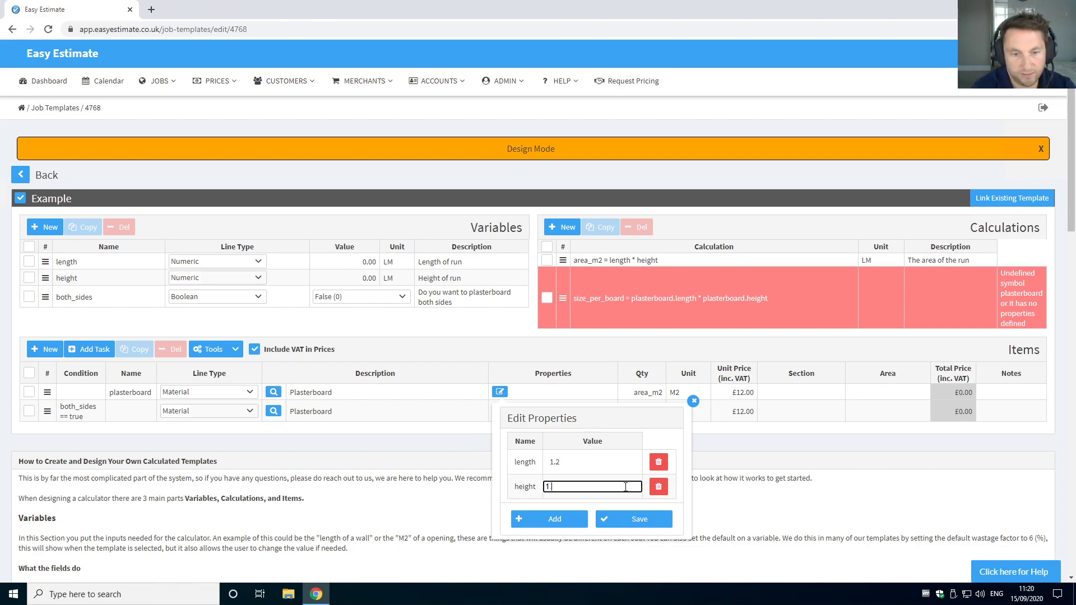
left_click(633, 519)
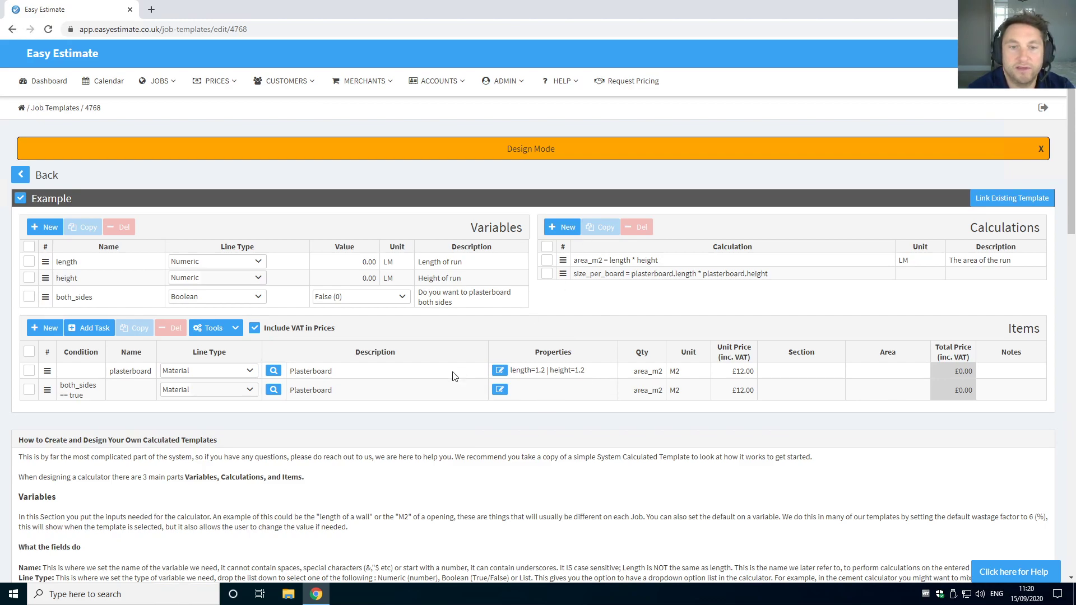
Add a third calculation with the formula boards_needed = area_m2 / size_per_board
left_click(568, 230)
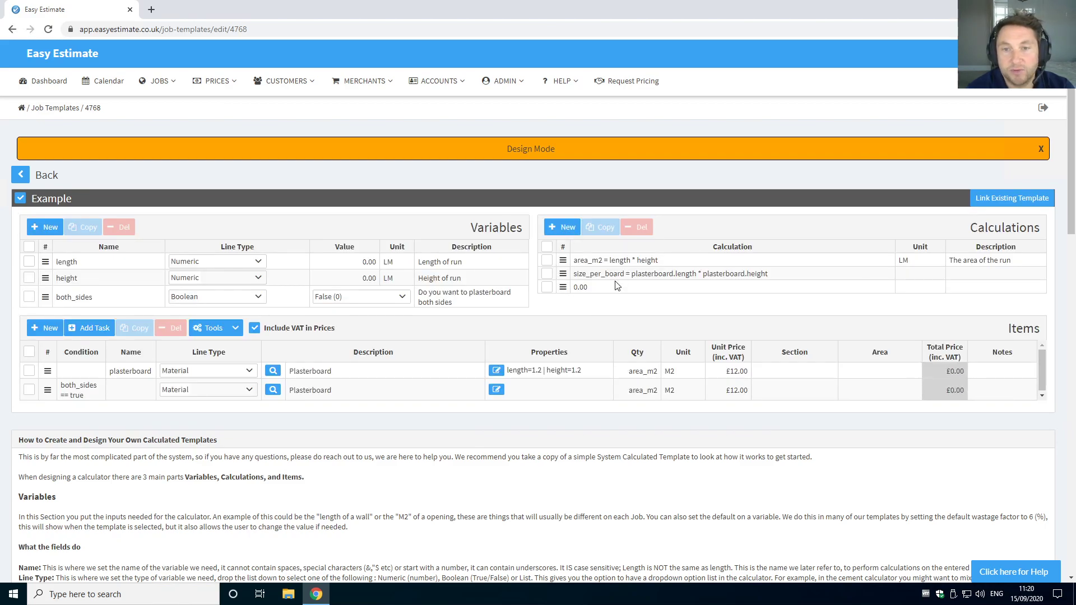
left_click(599, 288)
left_click_drag(591, 287, 536, 287)
left_click(610, 286)
key("BackSpace")
key("BackSpace")
key("BackSpace")
key("BackSpace")
type("boards_needed = area_m2 / size_per_ba")
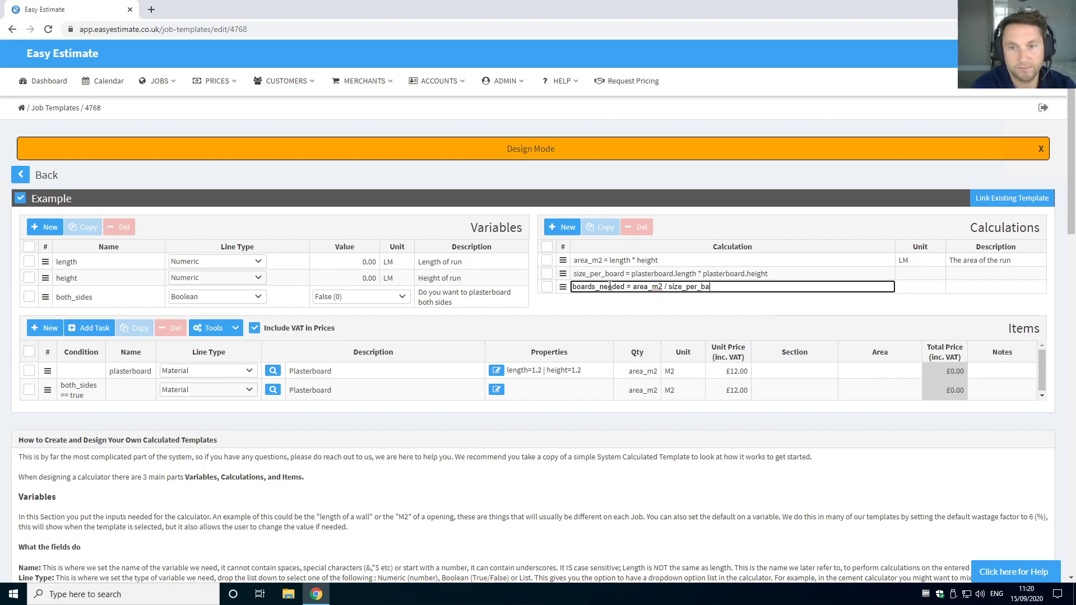
type("d")
key("Return")
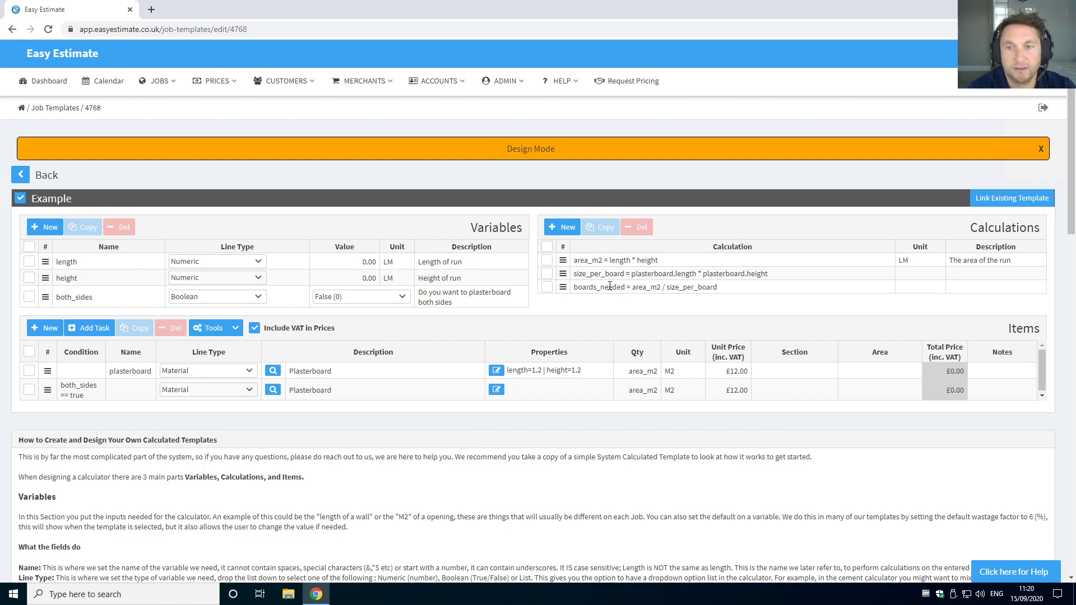
Set the calculation units to Unit for boards_needed and M2 for both size_per_board and area_m2
left_click(925, 288)
type("Uni")
key("Return")
left_click(908, 275)
type("M2")
key("Return")
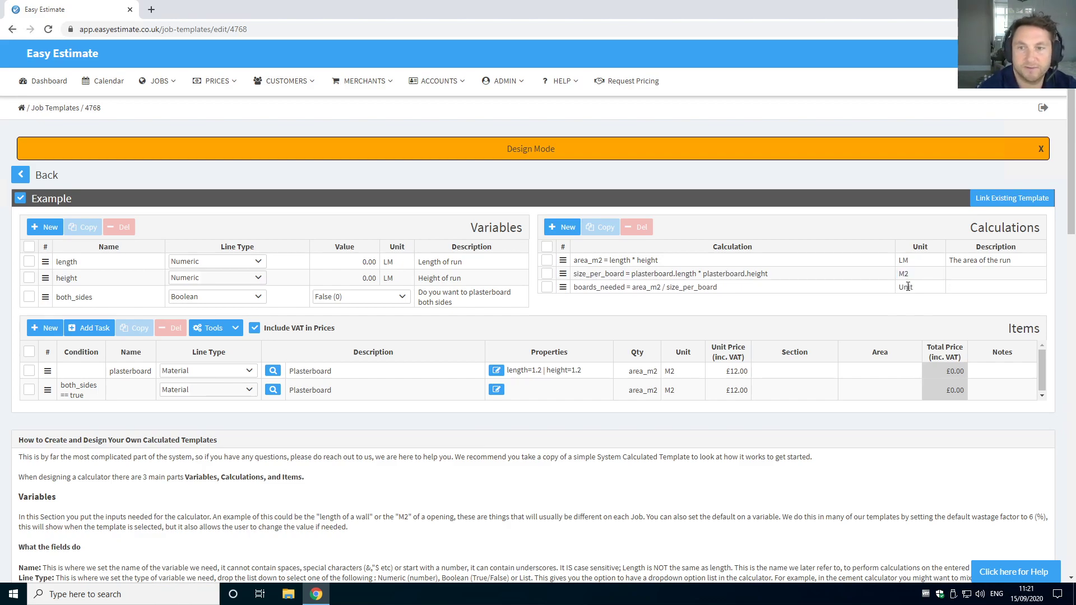
left_click(926, 261)
type("M2")
key("Return")
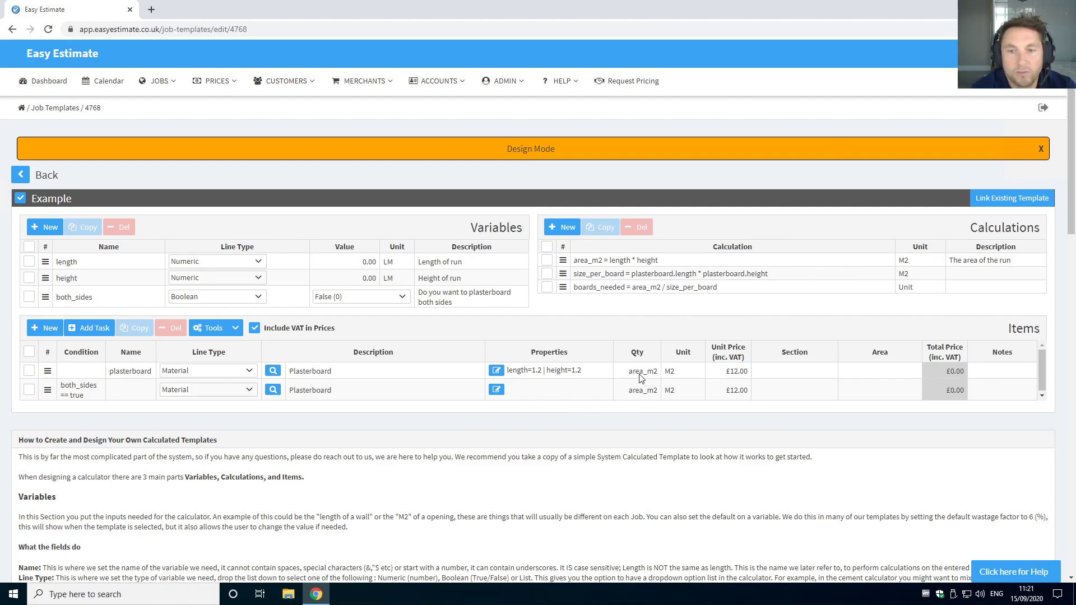
Copy the boards_needed name from its calculation and use it as the quantity of both Plasterboard items
left_click(596, 291)
left_click_drag(624, 287, 571, 287)
key("ctrl+c")
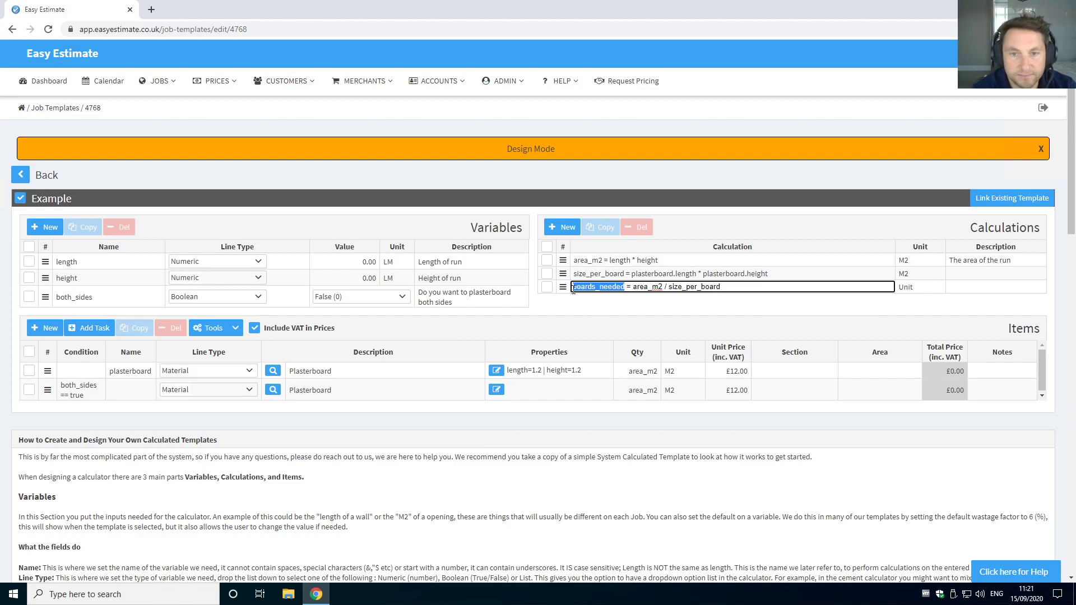
left_click(637, 373)
key("ctrl+v")
left_click(650, 390)
key("ctrl+v")
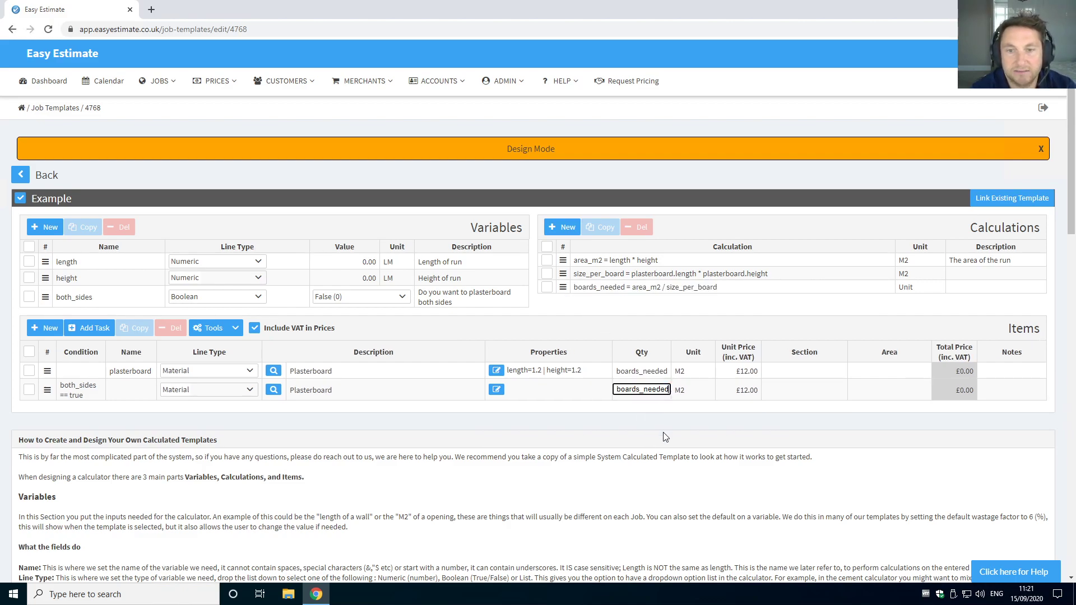
left_click(663, 456)
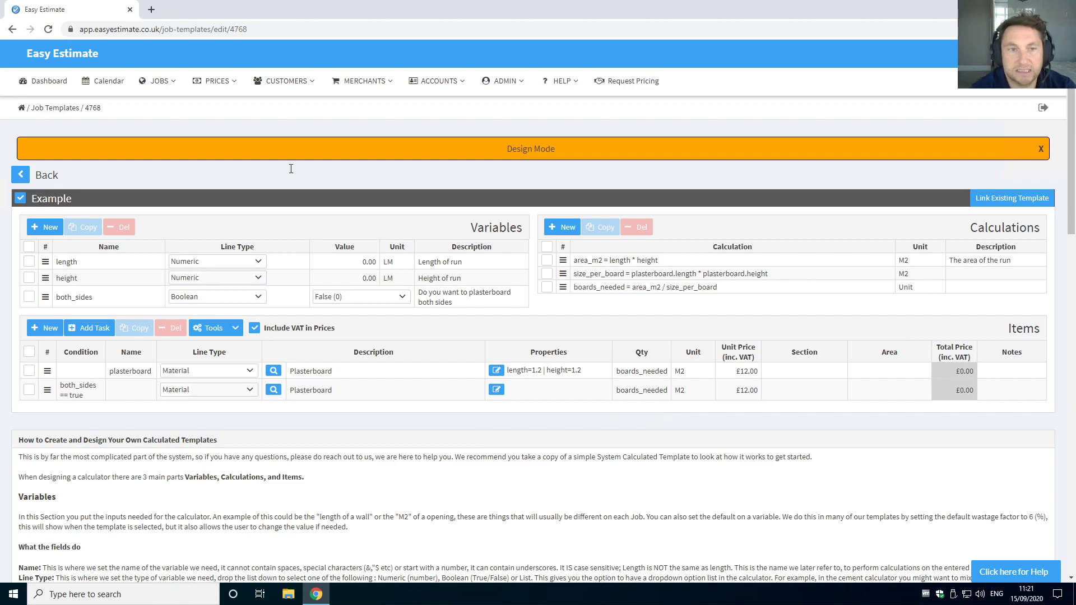
Return to the costing of the Example Job
left_click(159, 81)
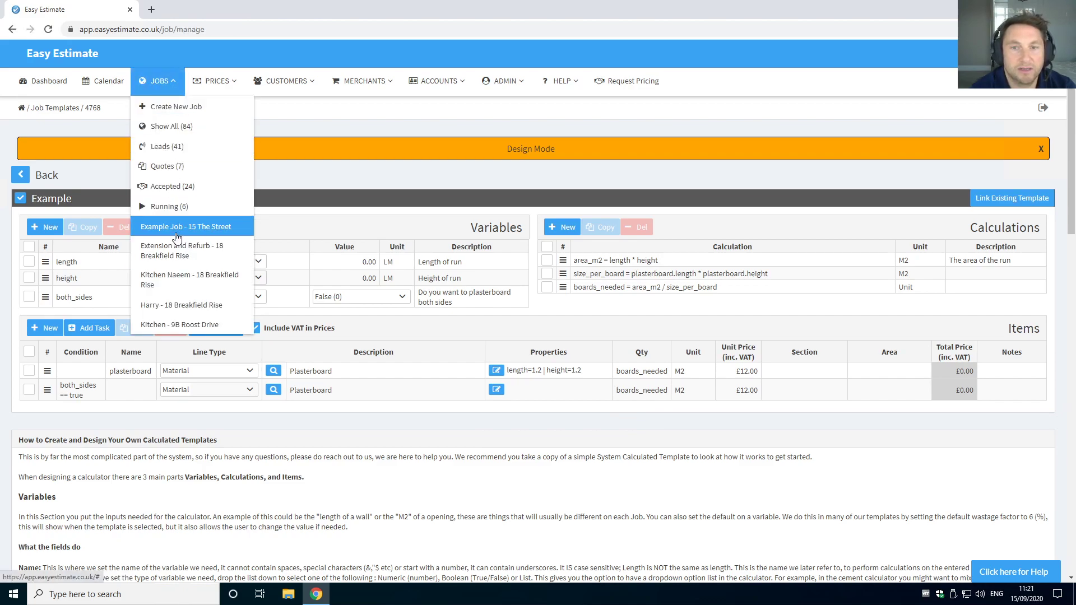
left_click(177, 230)
left_click(653, 186)
type("ex")
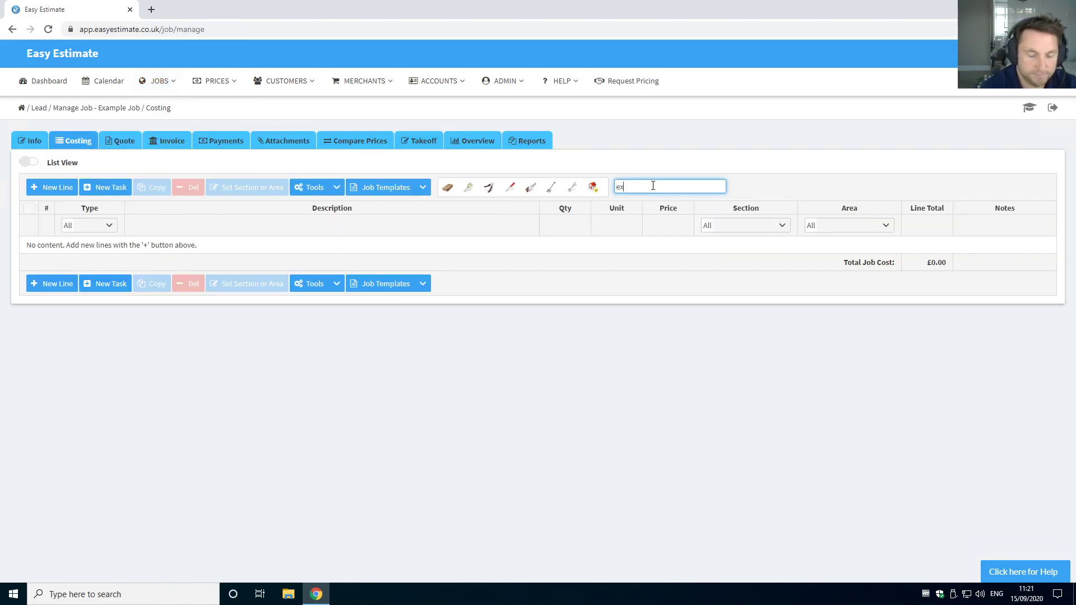
left_click(660, 245)
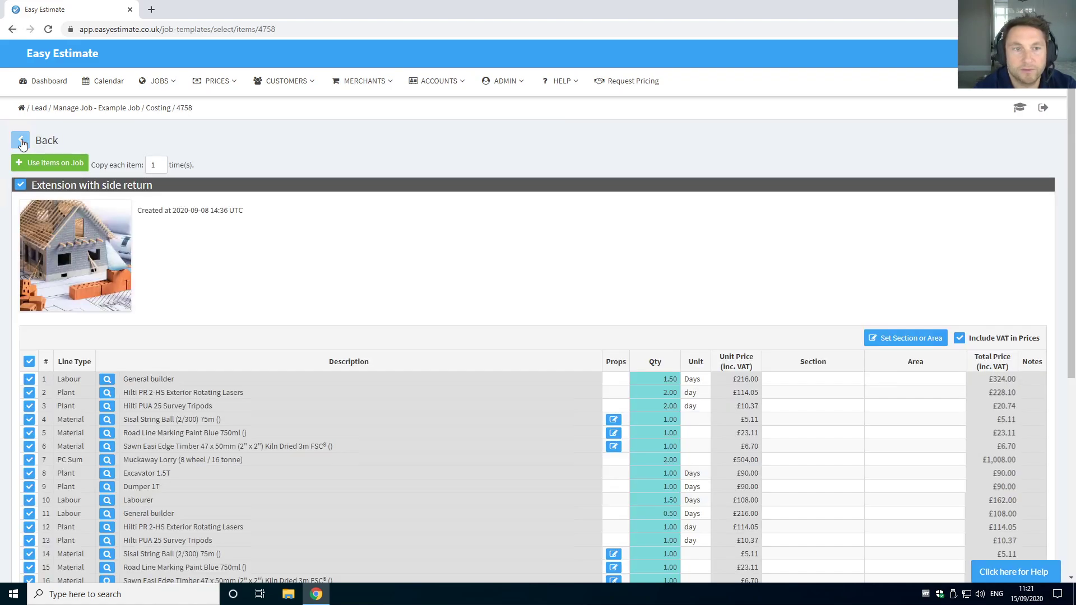
left_click(31, 140)
Load the Example template into the job's costing and enter 10 as the length of run and 2.4 as the height
left_click(650, 187)
type("example")
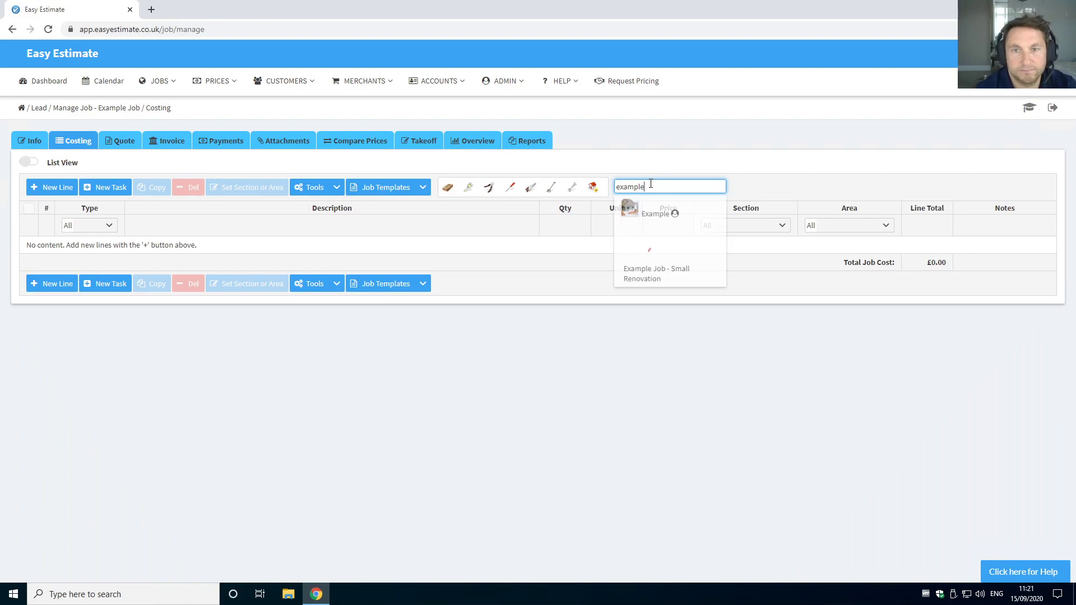
left_click(663, 213)
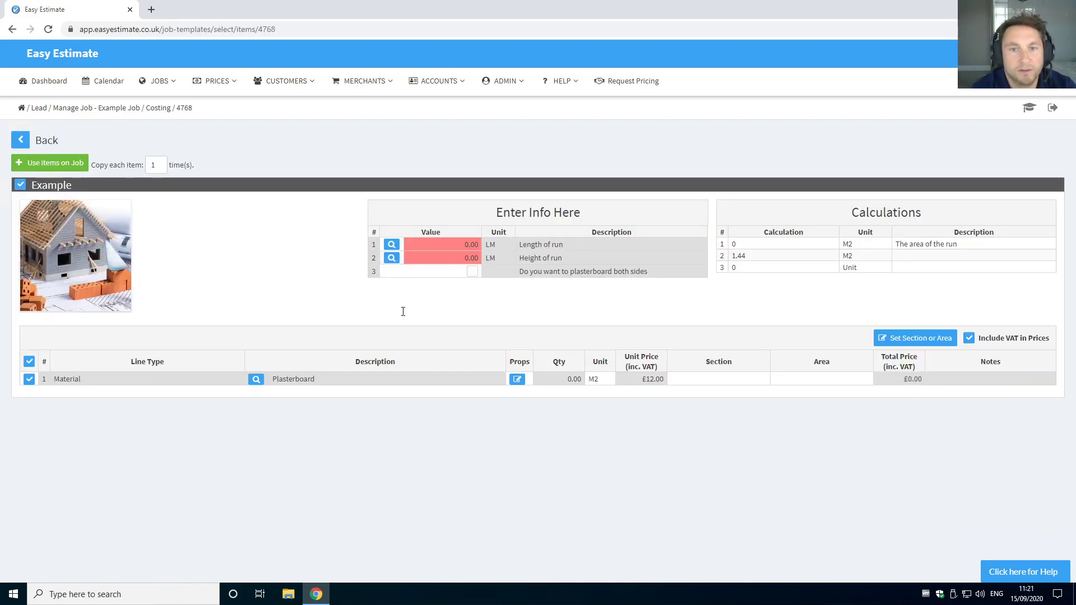
type("10")
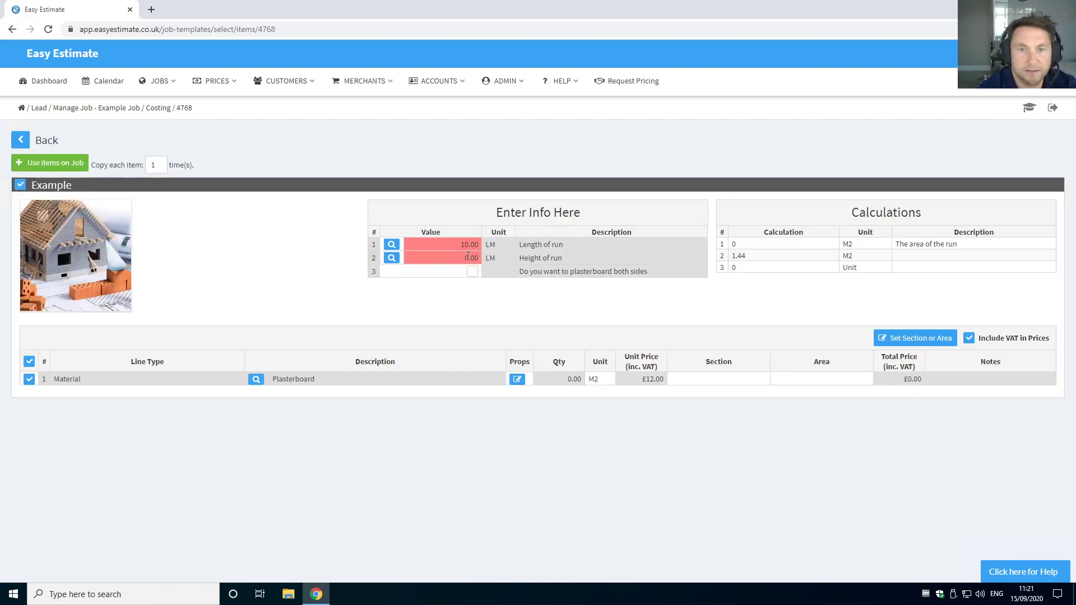
left_click(468, 257)
type("2.4")
key("Tab")
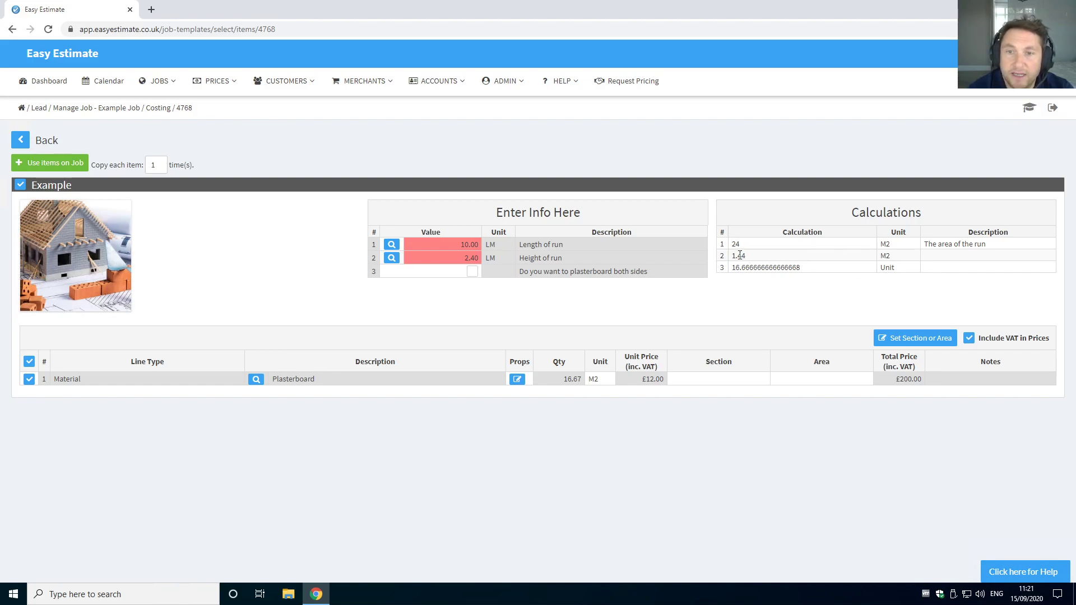
Examine the board size and board count calculations, plus the Plasterboard item's properties and quantity
left_click_drag(731, 256, 747, 256)
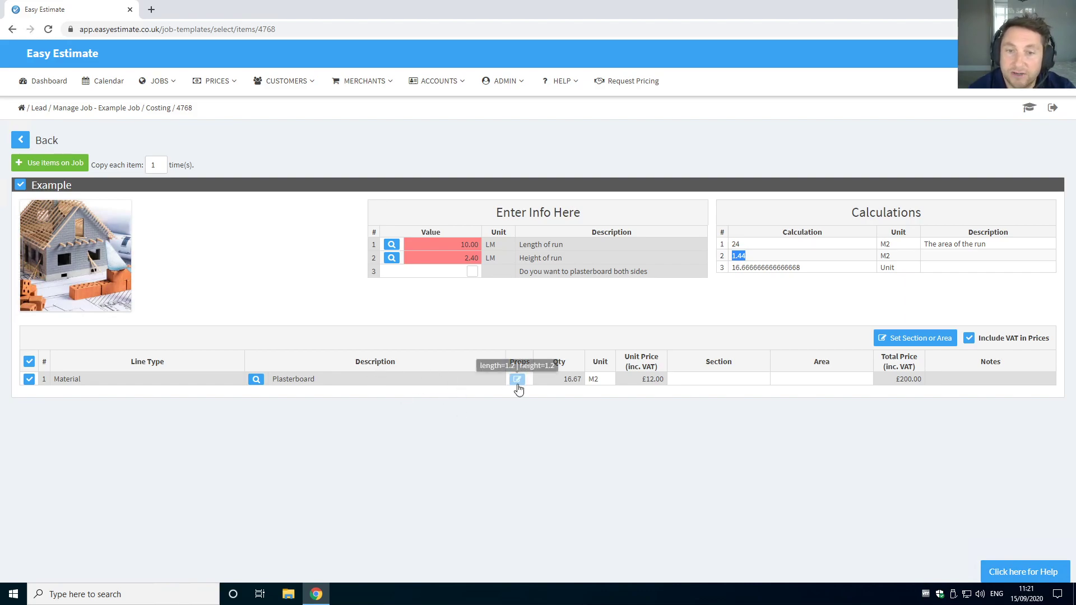
left_click_drag(801, 268, 731, 269)
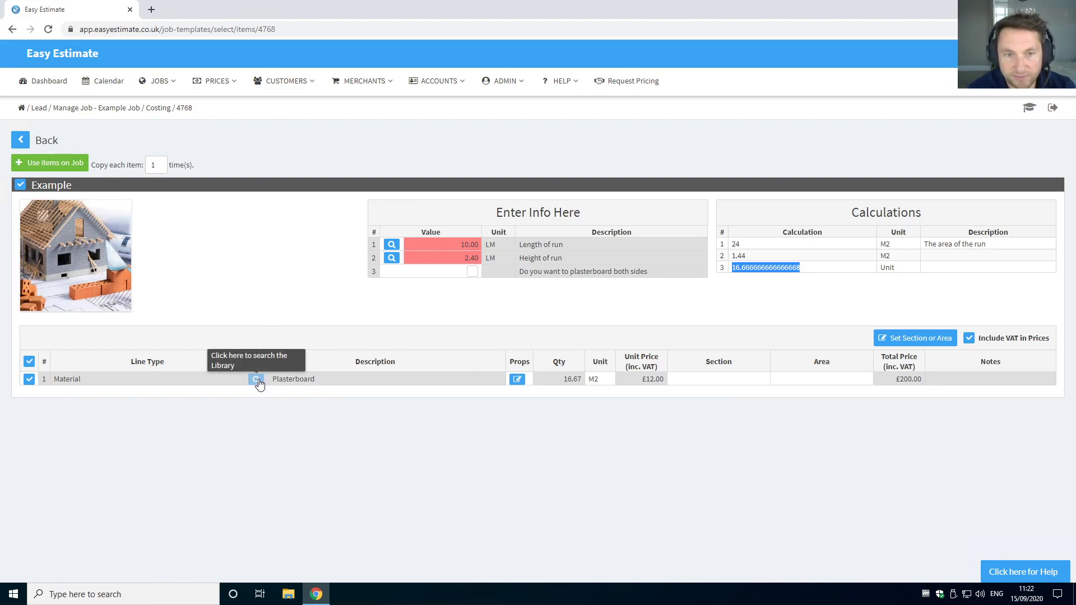
left_click(517, 379)
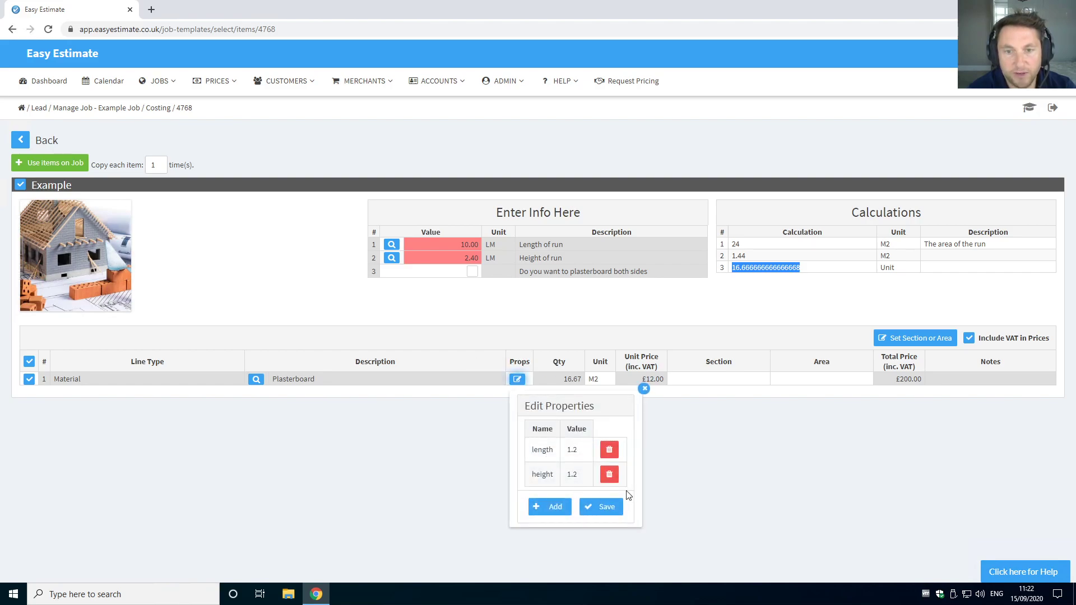
left_click(582, 508)
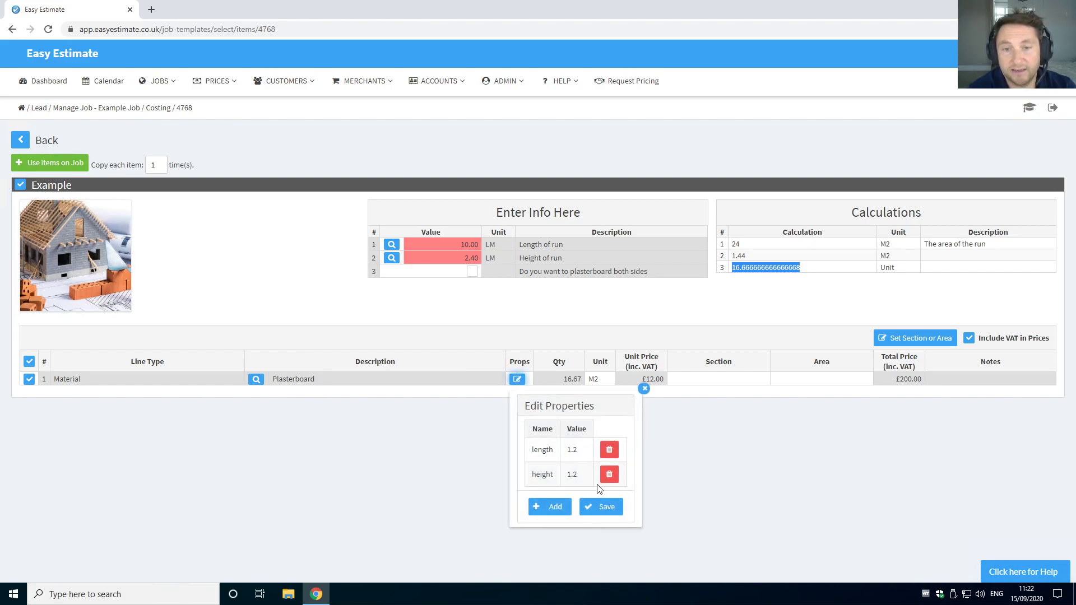
left_click(644, 388)
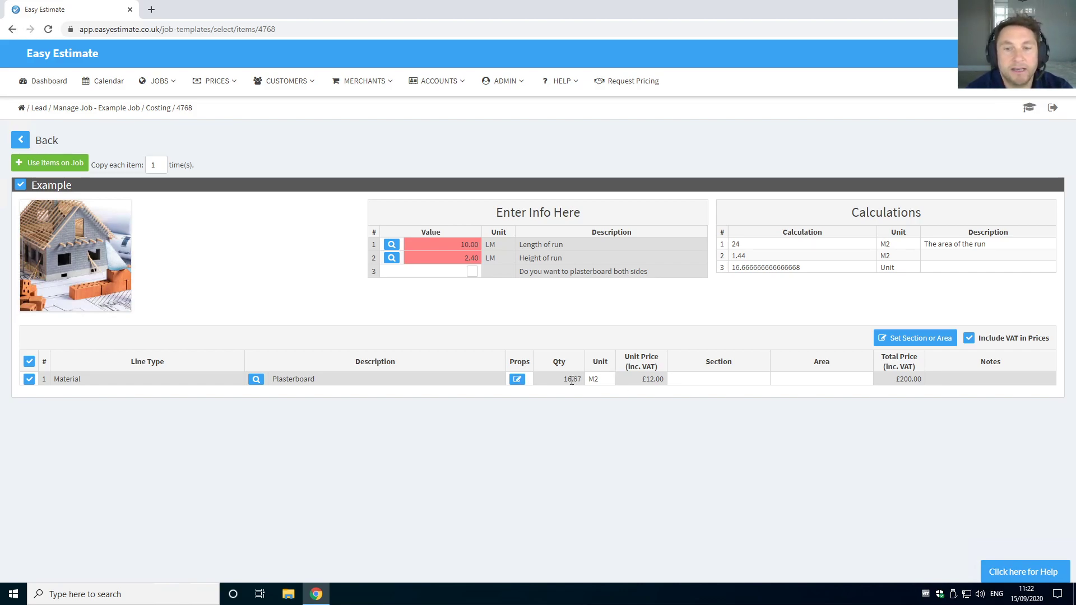
left_click_drag(560, 379, 585, 382)
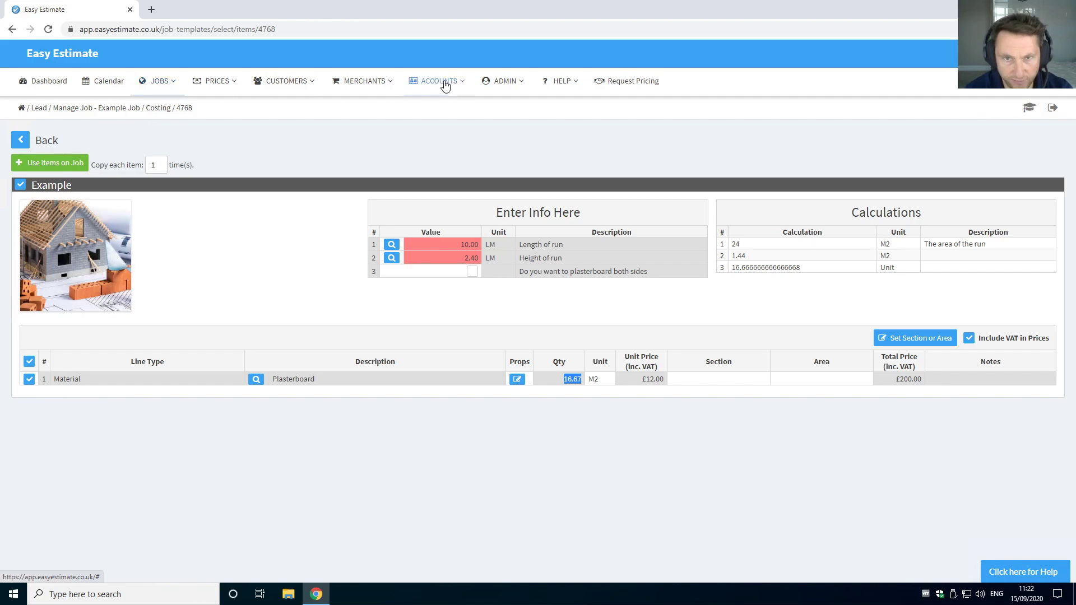
Search the job templates for "example" and open the Example template in design mode
left_click(504, 83)
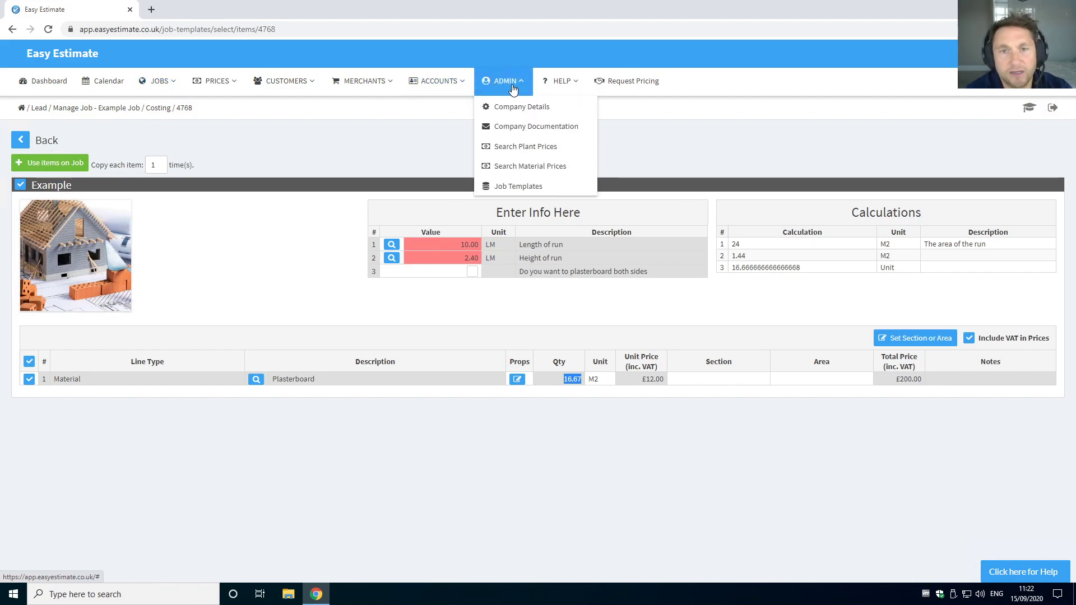
left_click(541, 189)
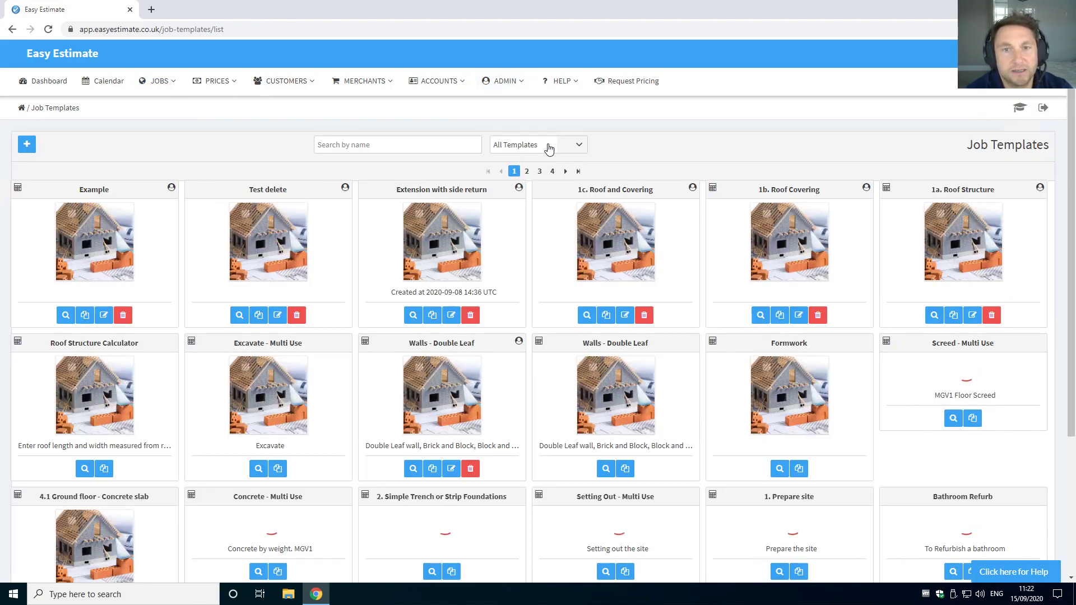
left_click(548, 146)
left_click(427, 144)
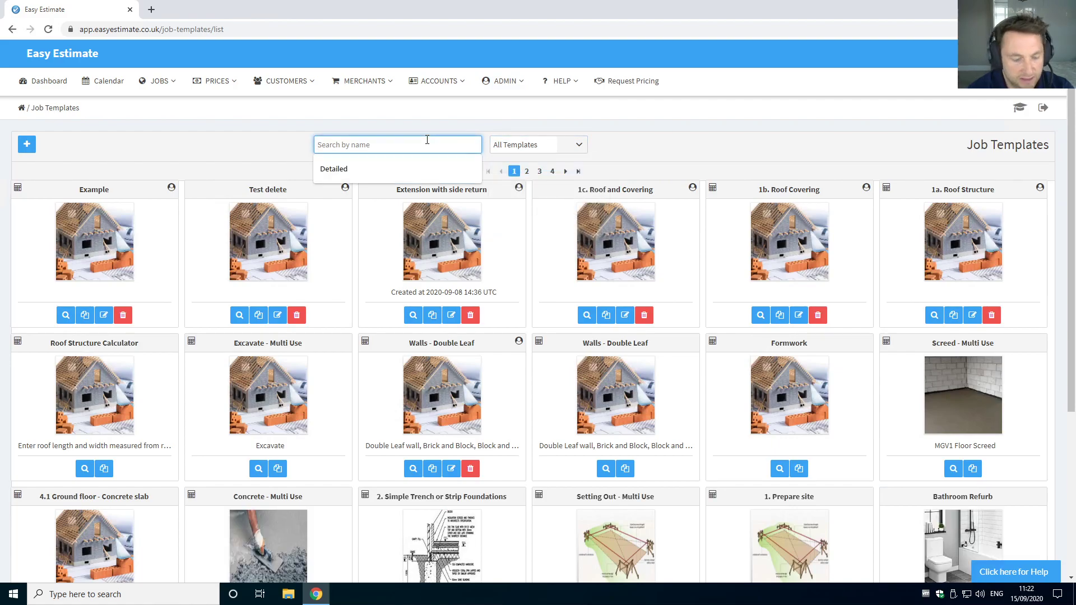
type("example")
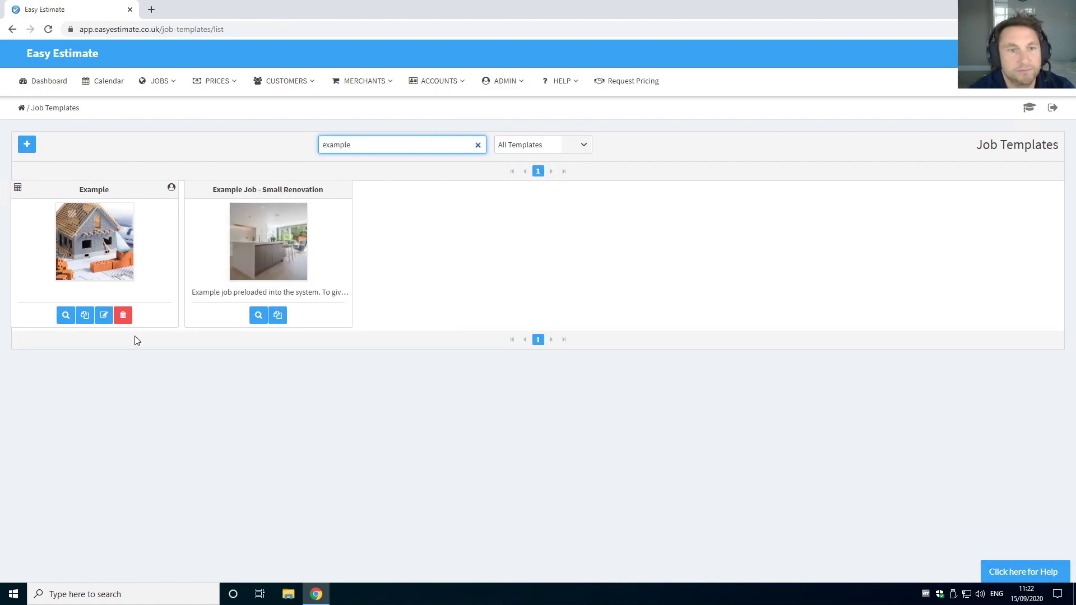
left_click(66, 317)
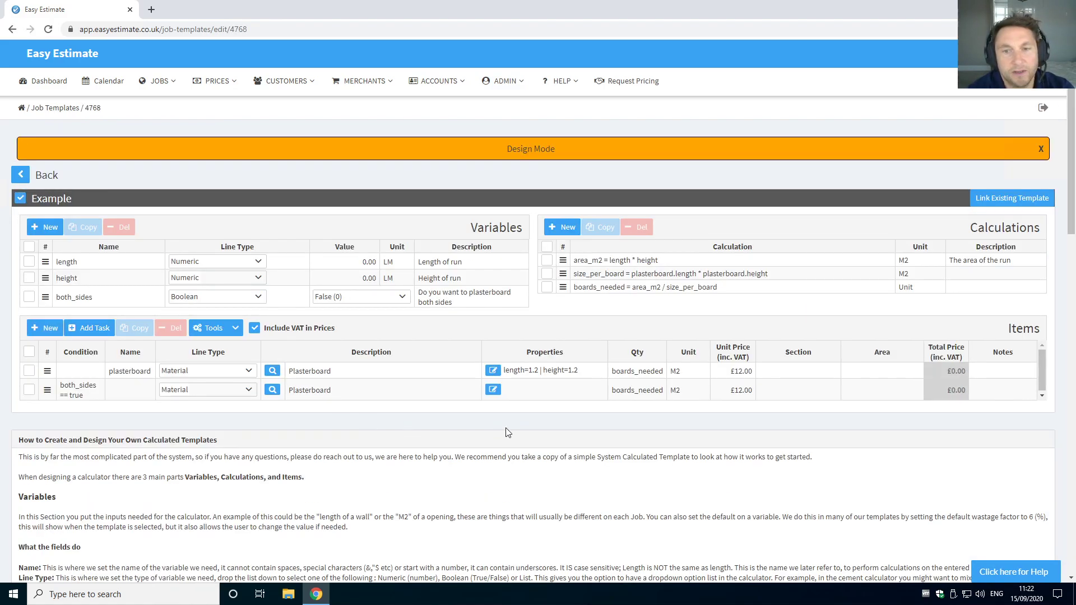
Set the quantity of both Plasterboard items to ceil(boards_needed) so the board count rounds up
left_click(625, 371)
type("ceil(")
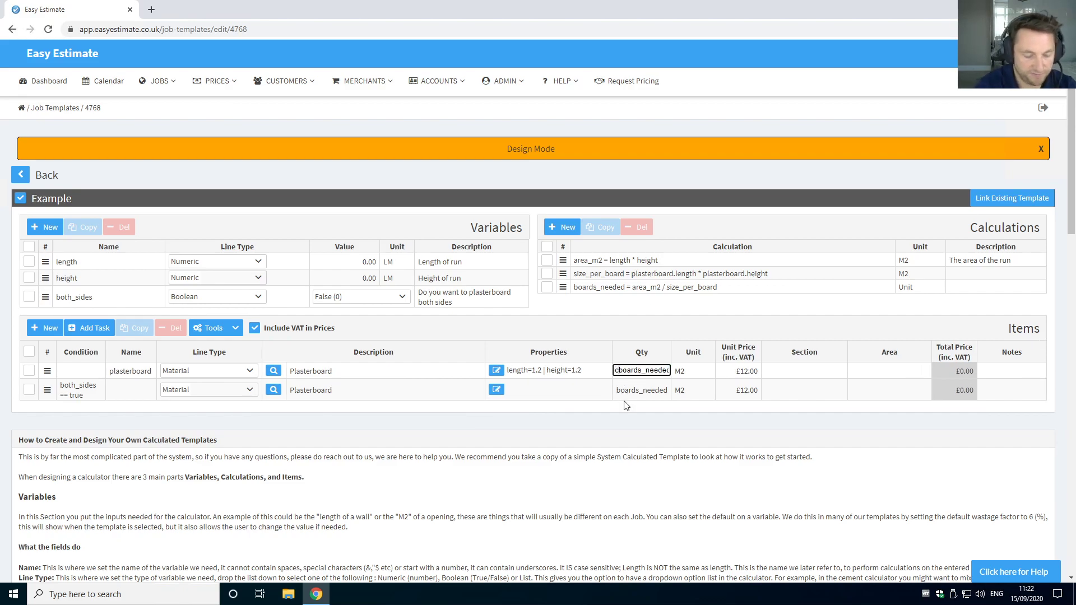
key("End")
type(")")
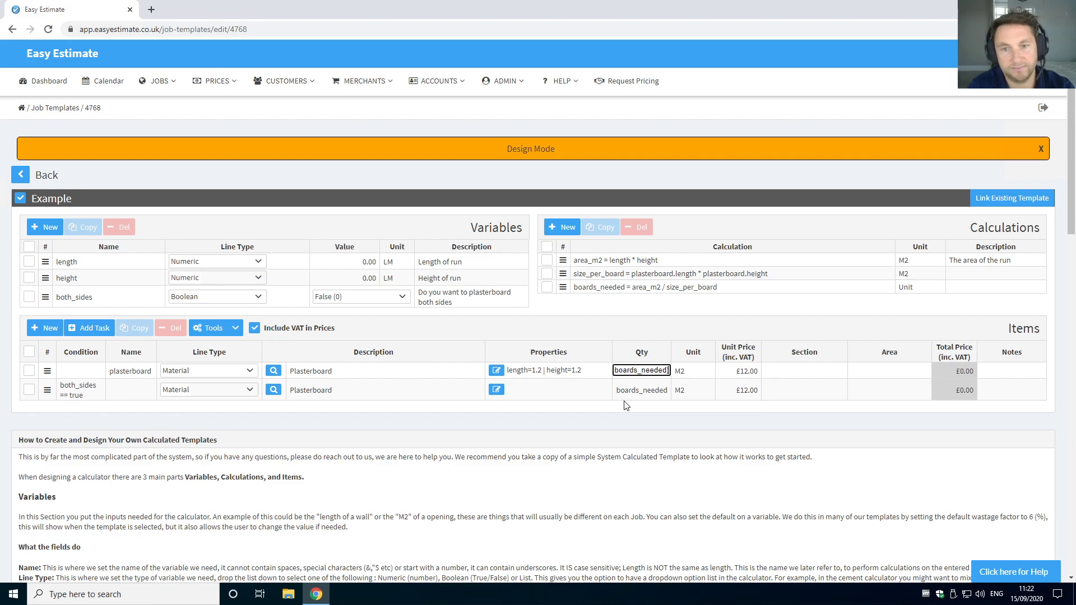
key("Return")
left_click(617, 389)
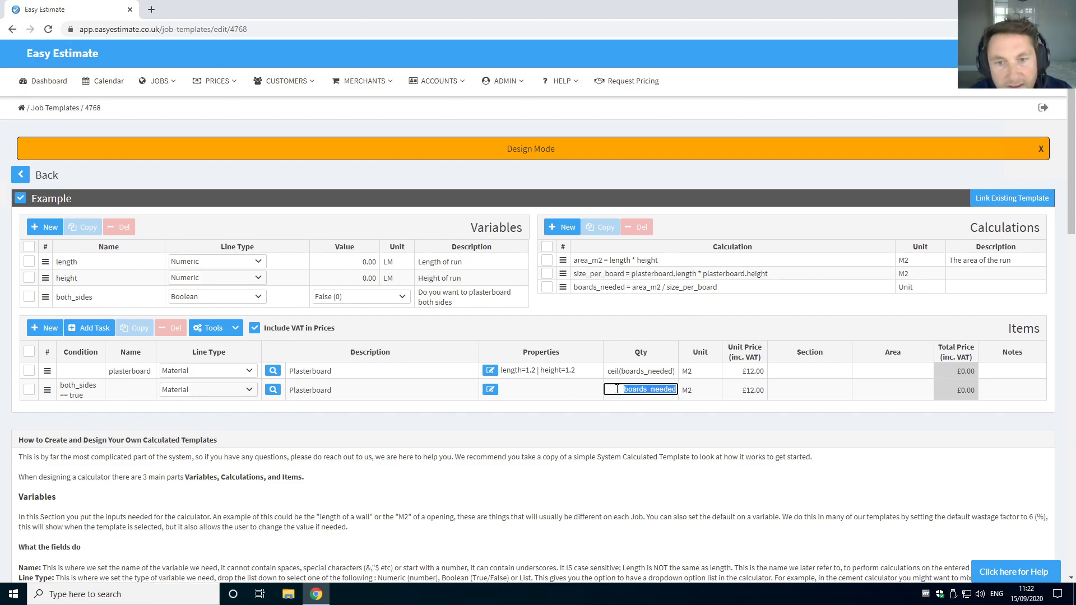
left_click(617, 389)
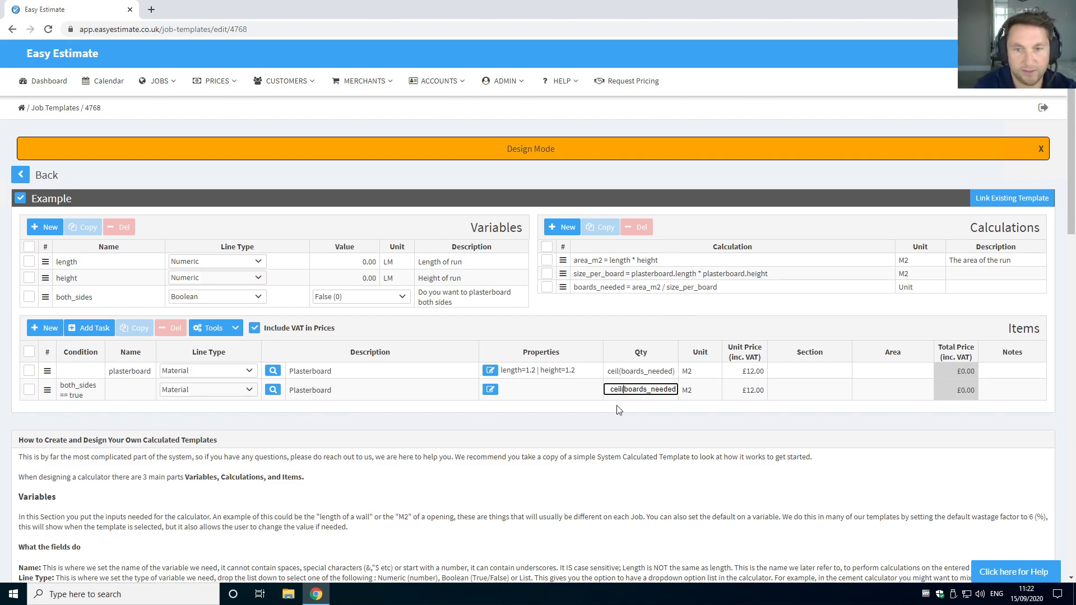
type(")")
key("Return")
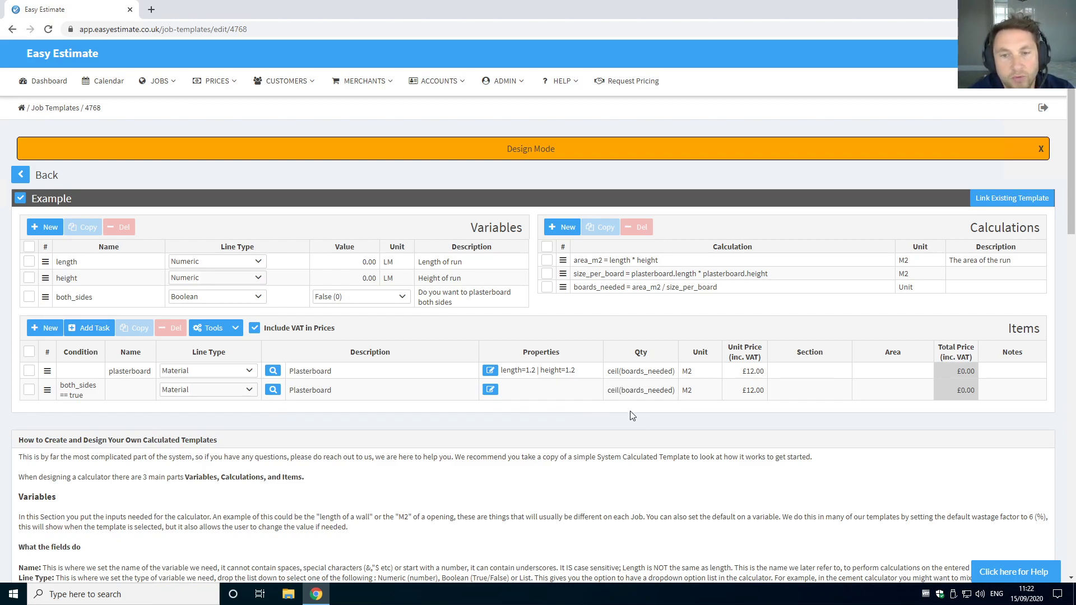
Return to the Example Job's costing and load the Example template again
left_click(158, 83)
left_click(177, 227)
left_click(654, 184)
type("examp")
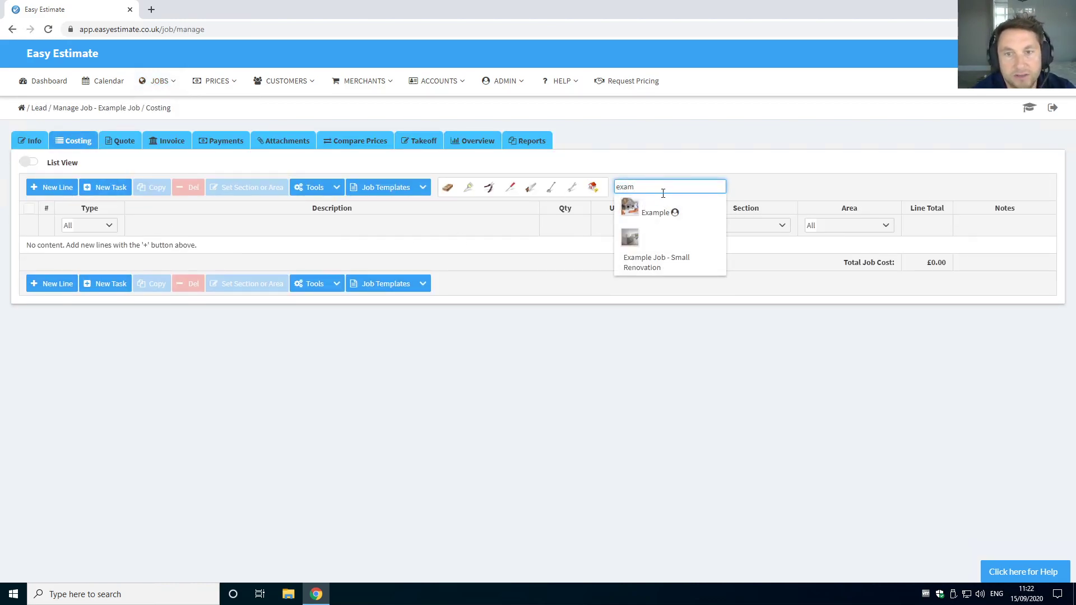
left_click(662, 210)
Enter a 10 LM length and 2.4 LM height of run, and check the Plasterboard quantity
left_click(430, 246)
type("10")
key("Return")
left_click(432, 258)
type("2.4")
key("Return")
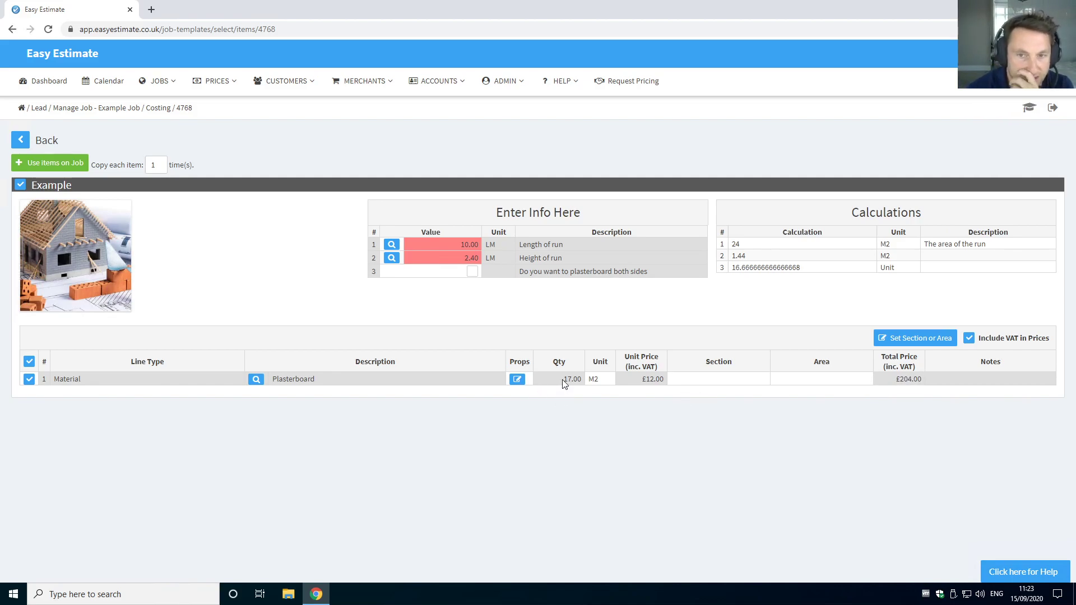
left_click_drag(583, 381, 586, 416)
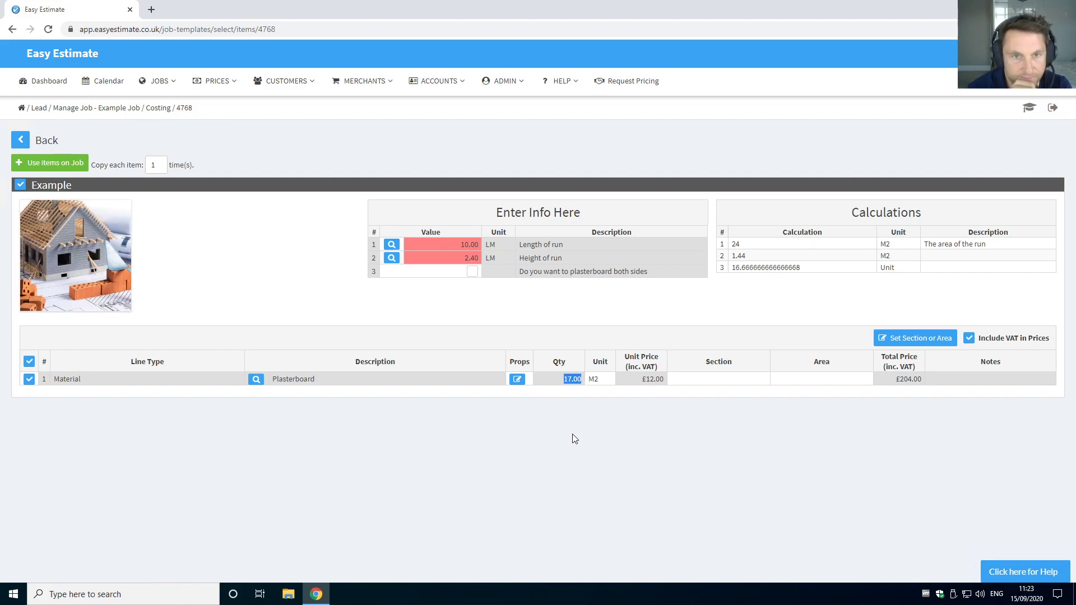
Reload the Example template from the Example Job's costing and set the Plasterboard line's unit to Each
left_click(159, 82)
left_click(184, 227)
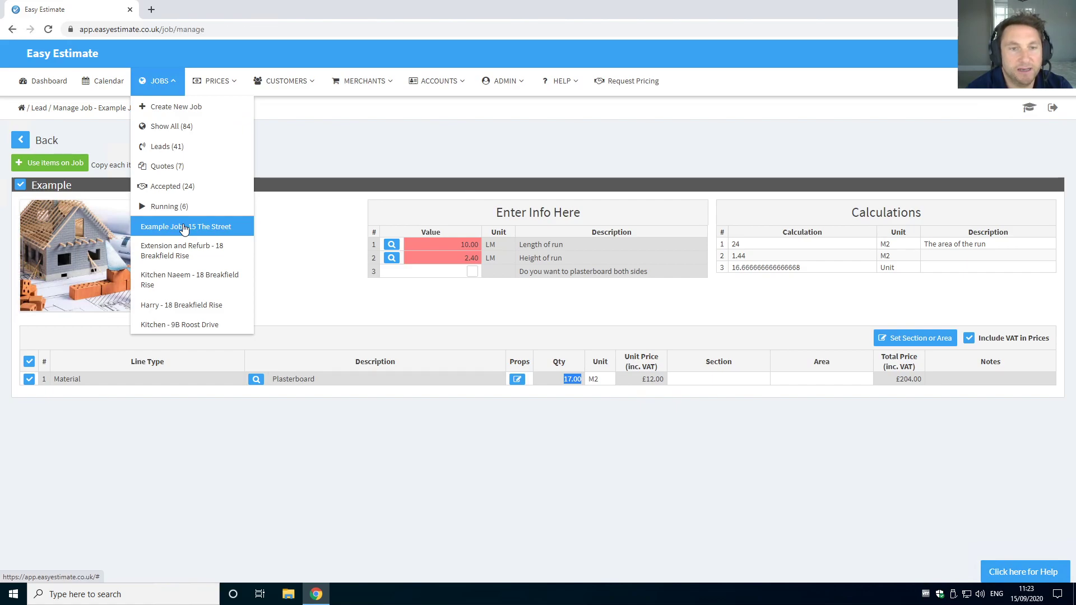
left_click(629, 186)
type("exa")
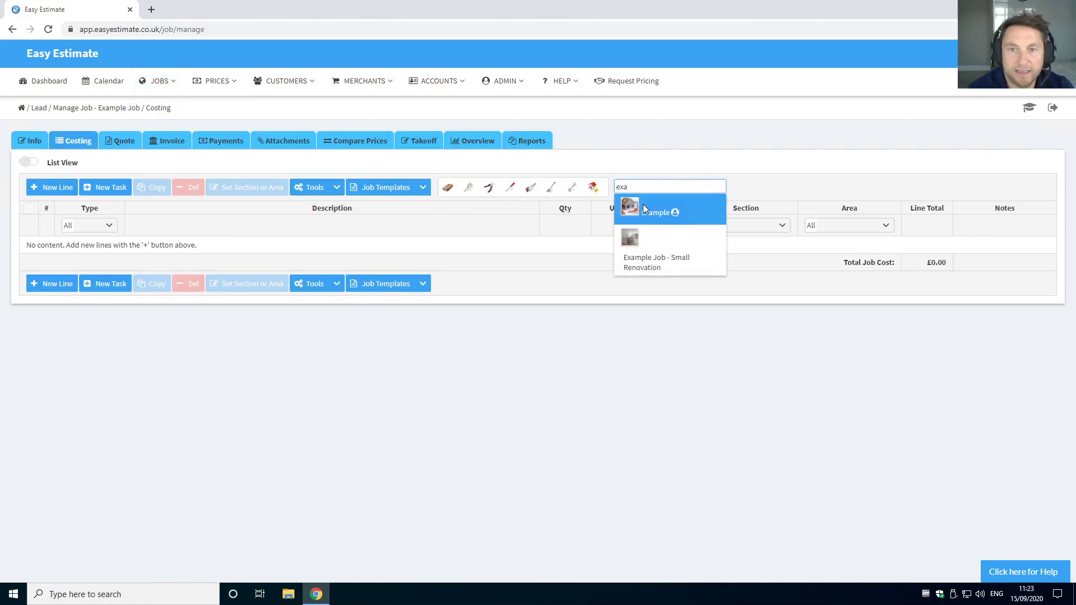
left_click(644, 204)
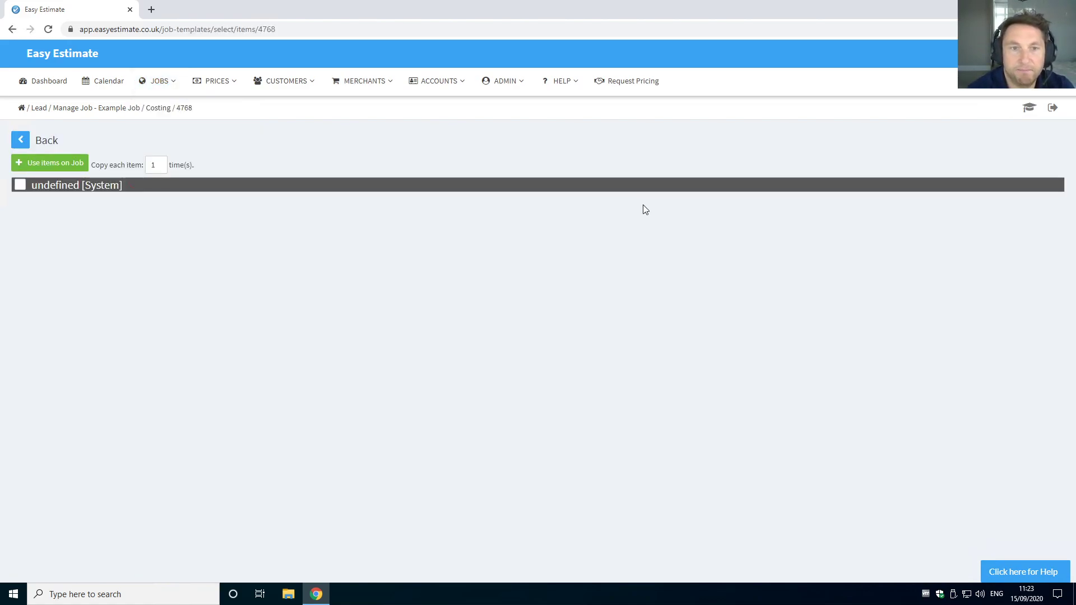
left_click(600, 380)
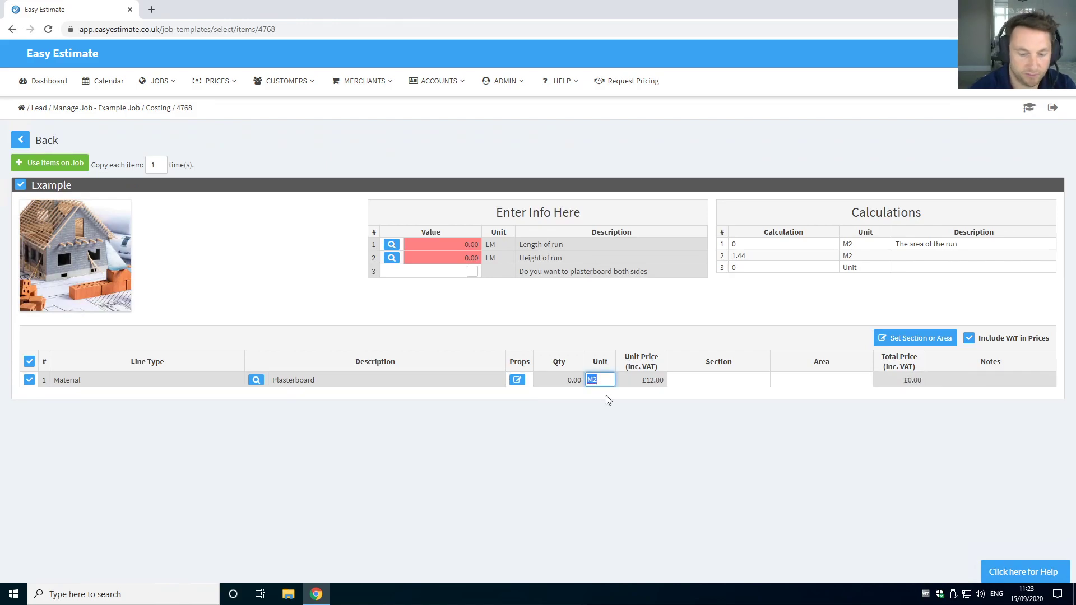
left_click(608, 400)
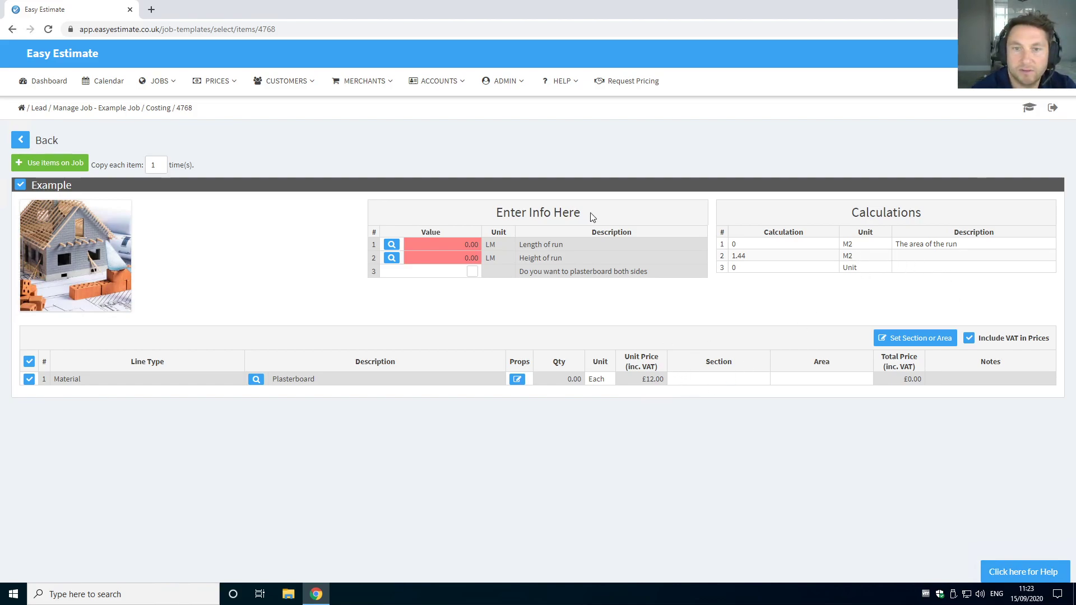
Find the Example template among the job templates, duplicate it and open the copy in design mode
left_click(505, 83)
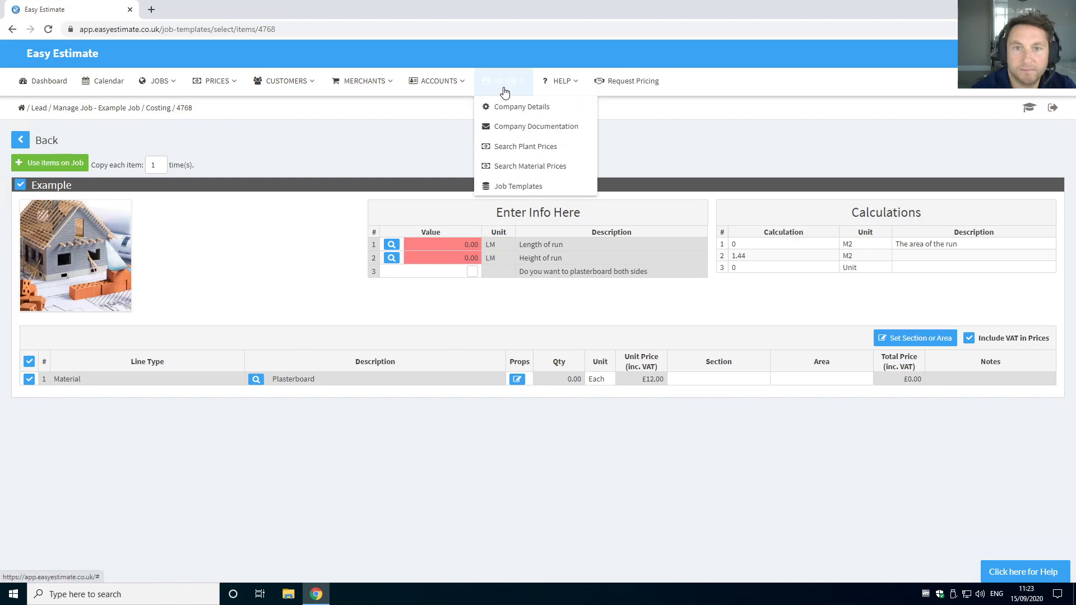
left_click(507, 186)
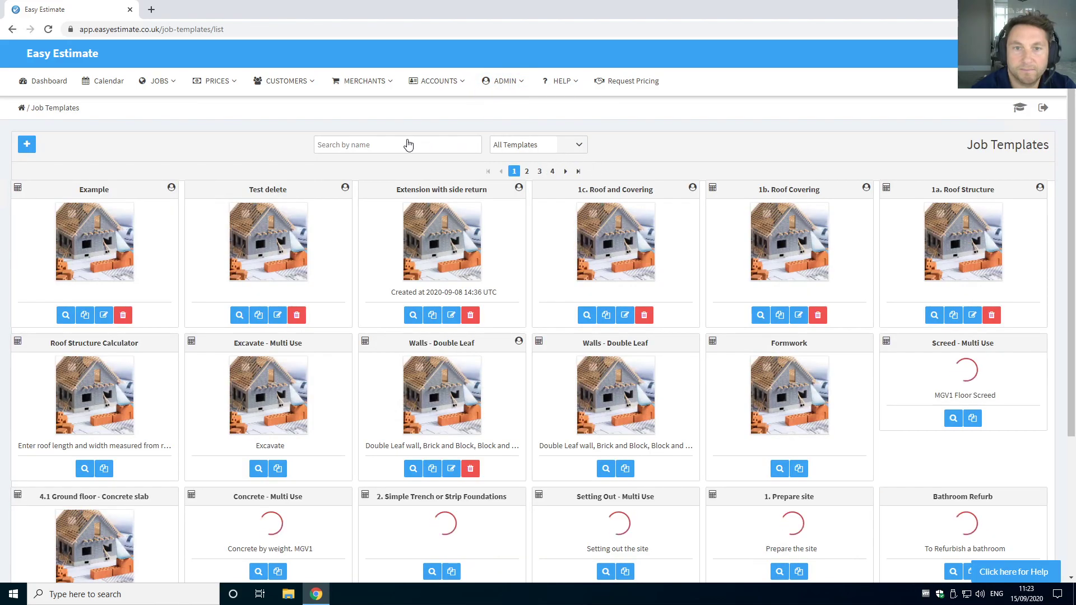
left_click(413, 144)
type("example")
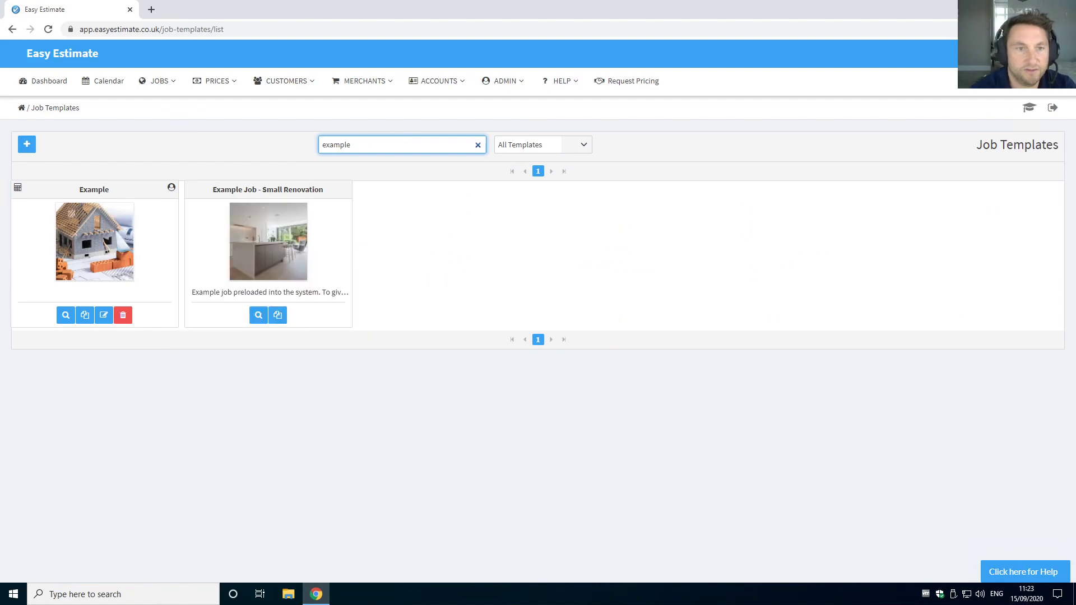
left_click(77, 320)
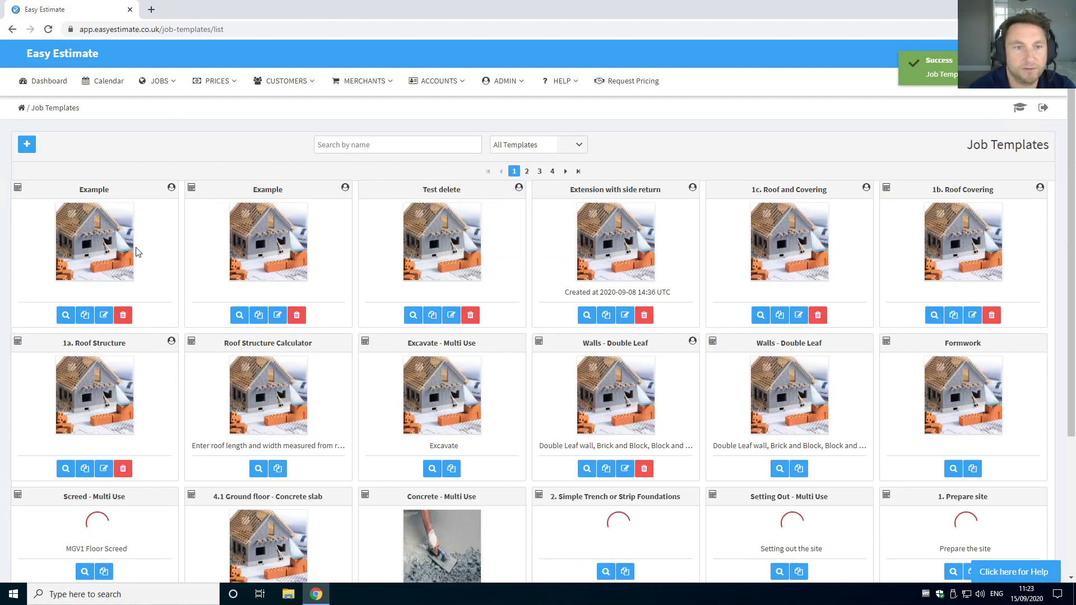
left_click(66, 315)
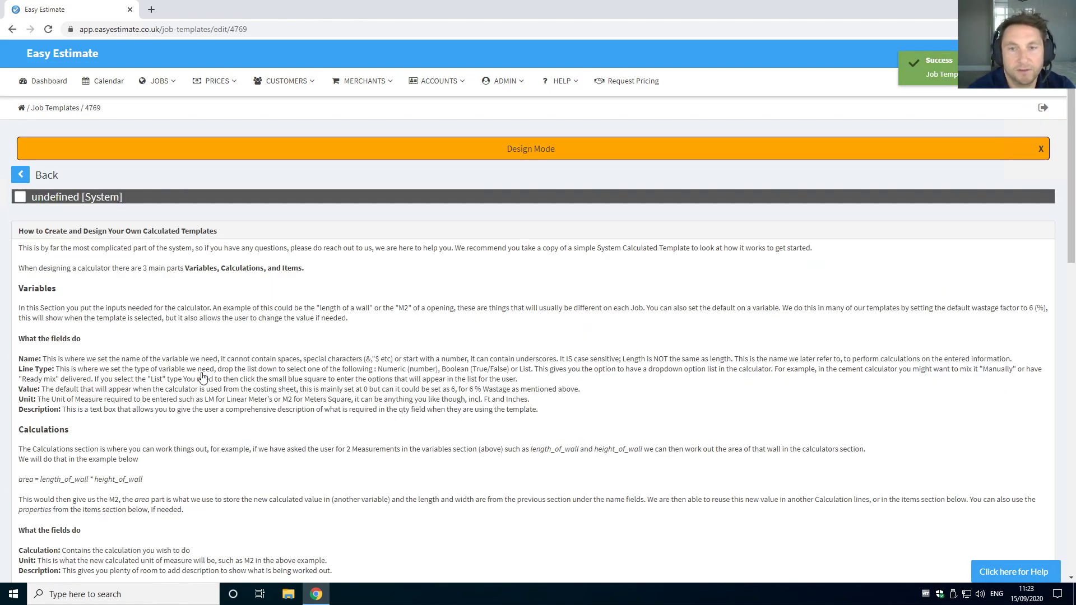